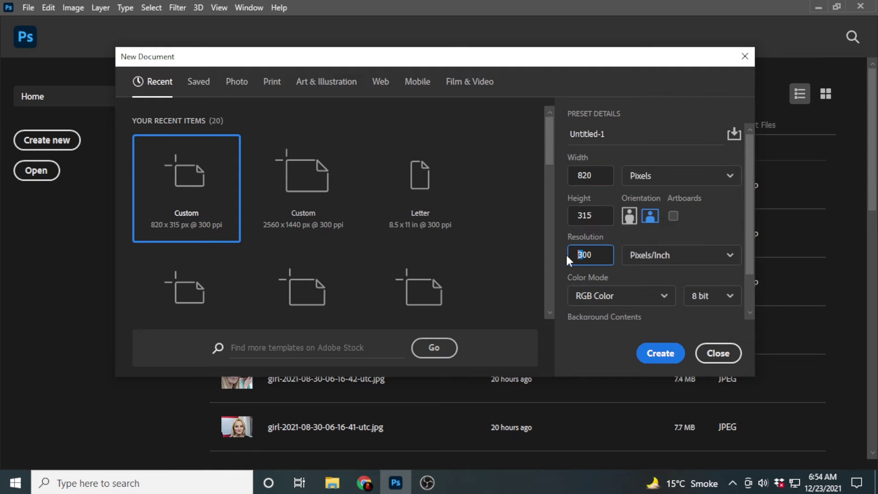
Create an 820×315 document and stretch an embedded dark texture across it.
left_click(661, 353)
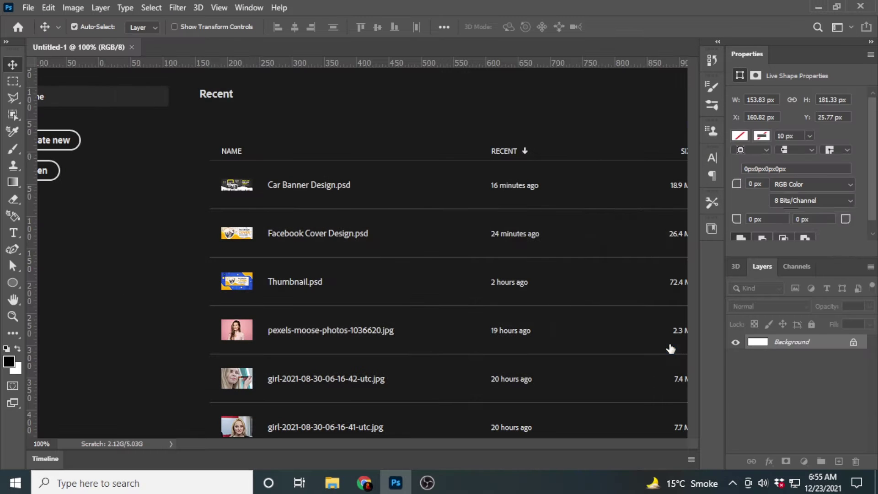
left_click(28, 7)
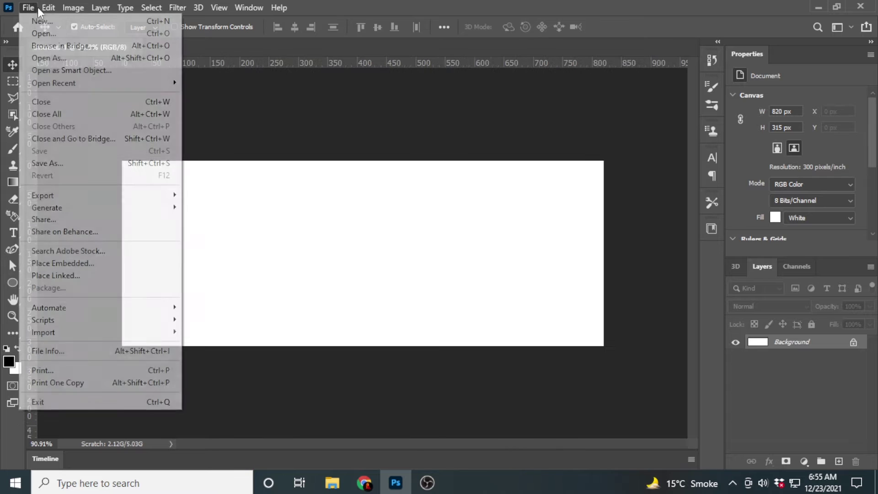
left_click(92, 263)
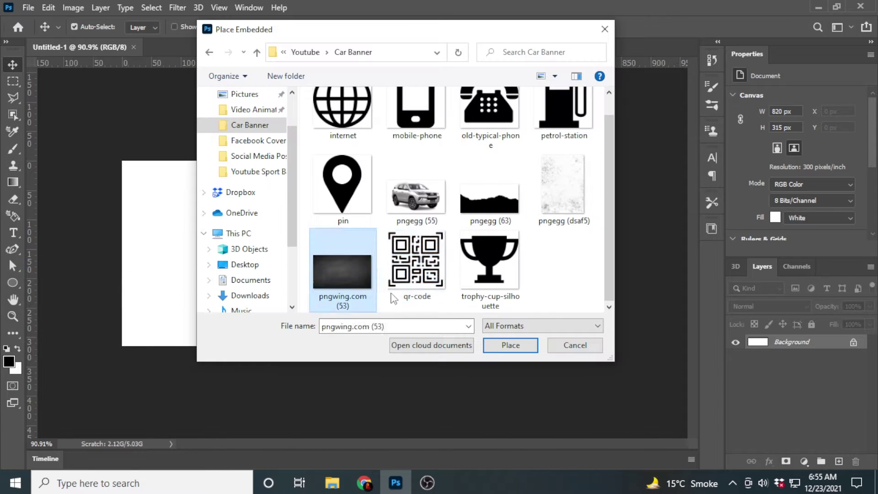
left_click(506, 343)
left_click_drag(525, 253, 604, 259)
left_click(618, 26)
Embed the torn mountain silhouette and stretch it across the canvas's lower half.
left_click(28, 8)
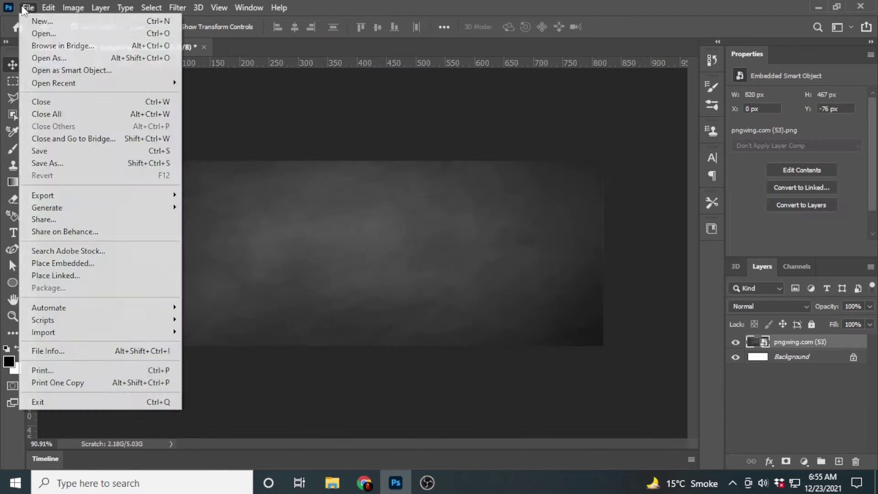
left_click(91, 263)
left_click(487, 215)
key("Return")
left_click_drag(478, 255, 605, 253)
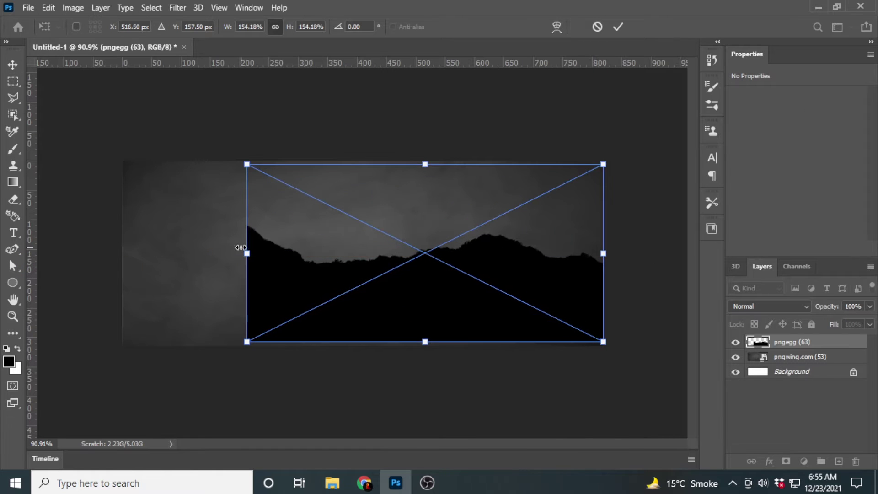
left_click_drag(247, 253, 122, 253)
left_click_drag(300, 249, 300, 276)
left_click_drag(363, 402, 364, 367)
left_click_drag(373, 300, 373, 320)
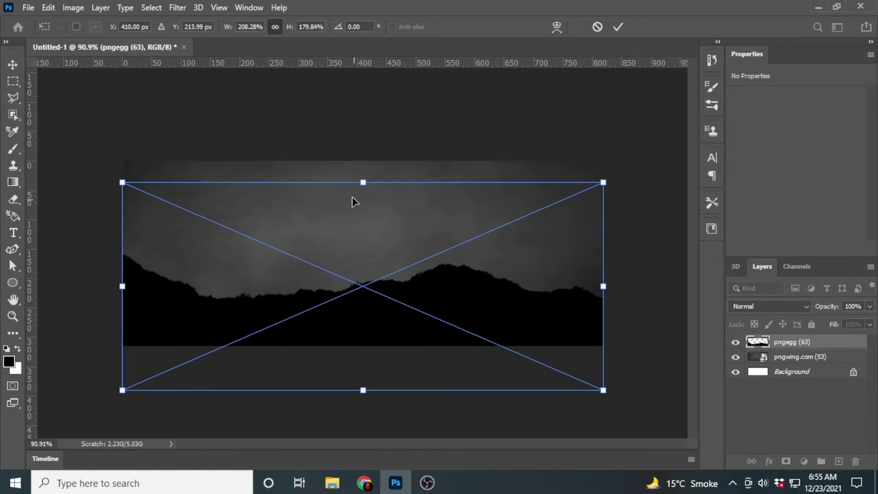
left_click_drag(363, 183, 367, 187)
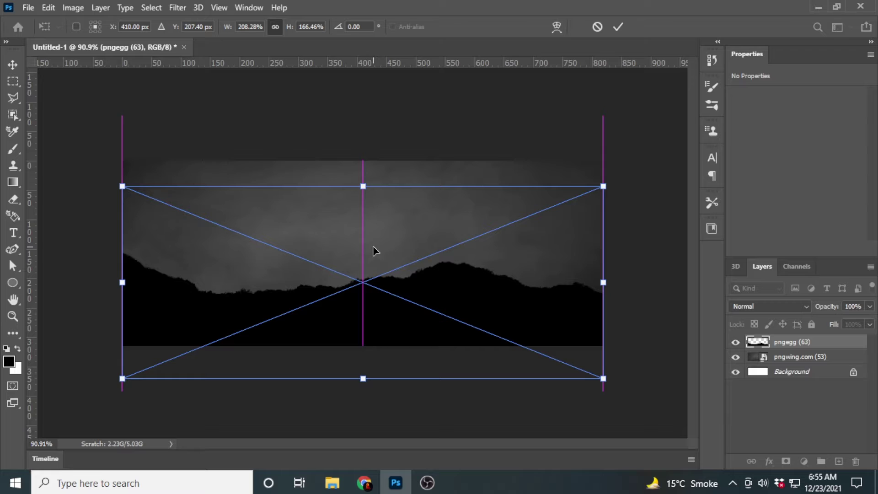
left_click(618, 27)
Give the silhouette a white Color Overlay, then reselect the dark background layer.
right_click(842, 342)
left_click(720, 18)
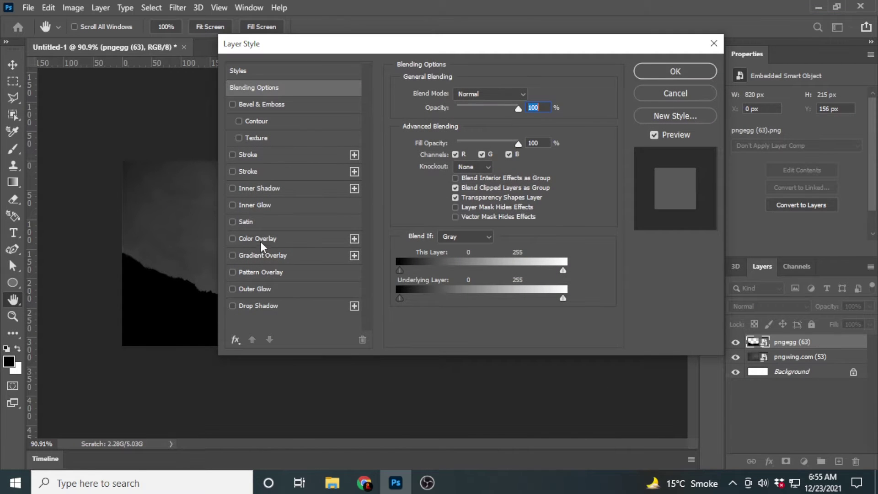
left_click(261, 243)
left_click(658, 73)
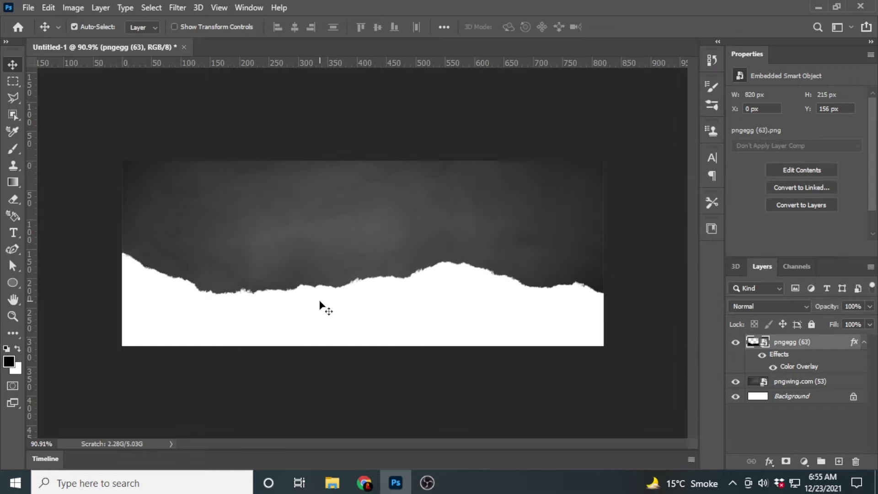
left_click(307, 241)
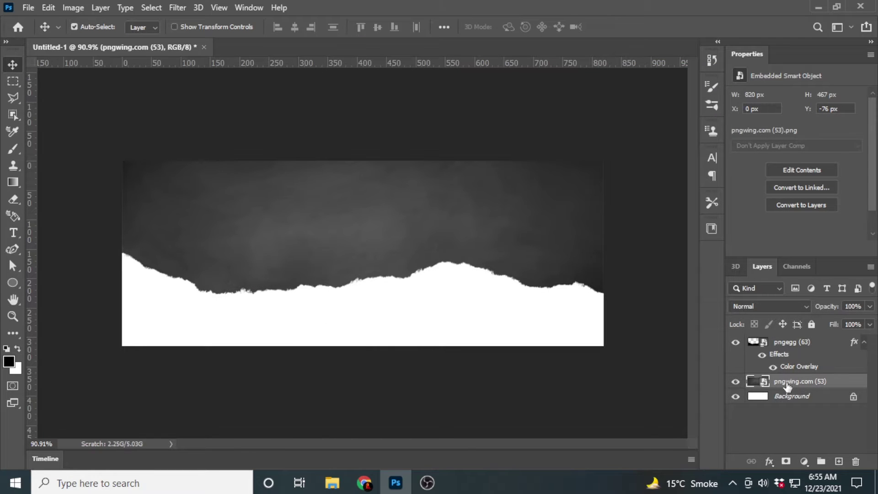
left_click(28, 8)
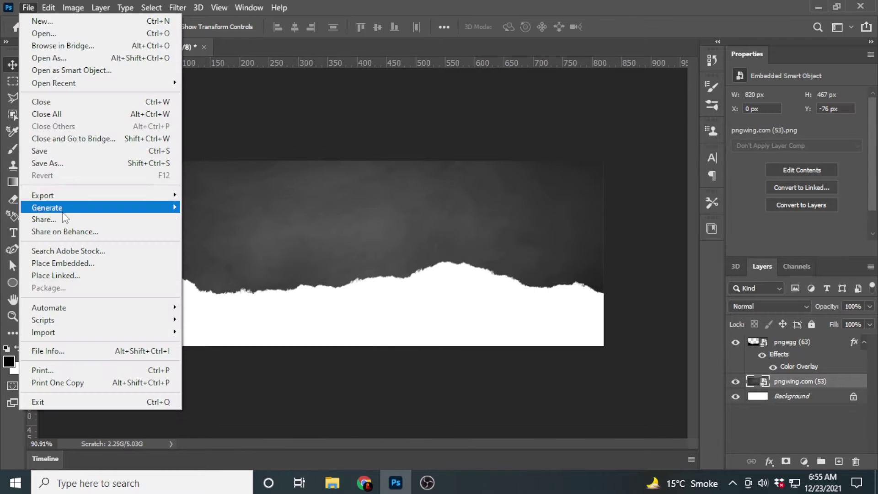
Embed the luxury car interior photo, flipped horizontally and resized over the canvas.
left_click(78, 262)
scroll(503, 229, "down", 1)
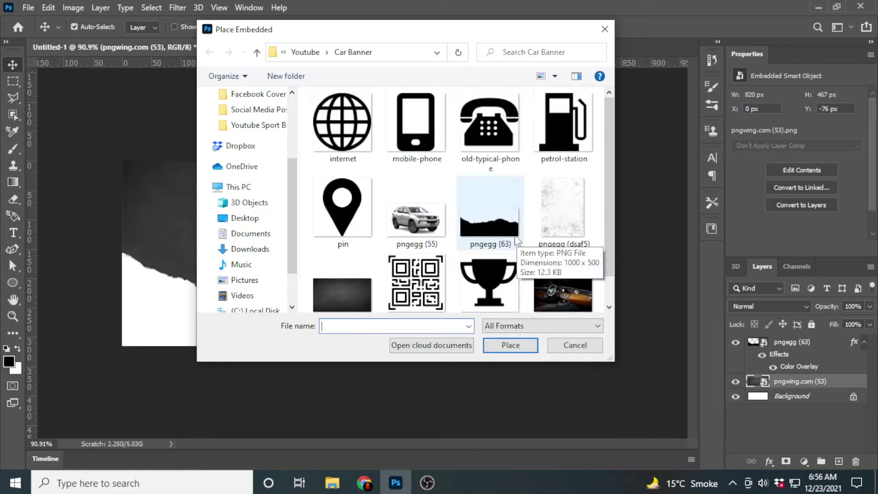
double_click(562, 259)
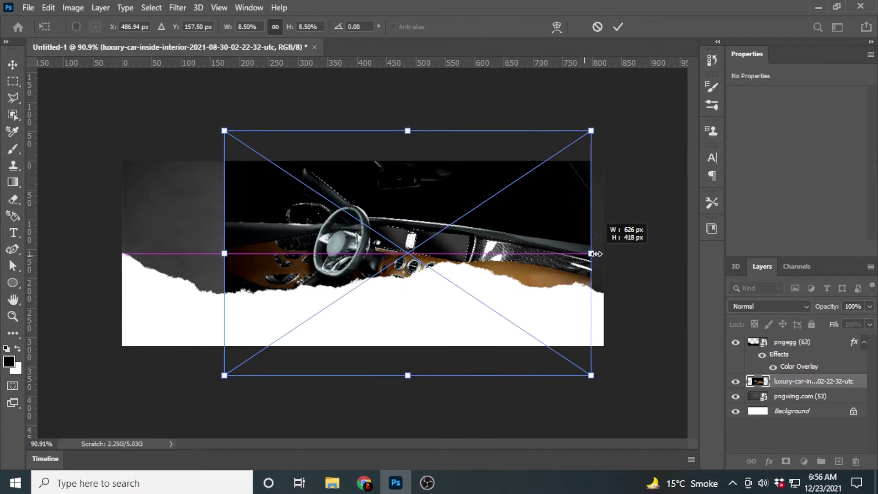
left_click_drag(226, 254, 118, 255)
right_click(369, 190)
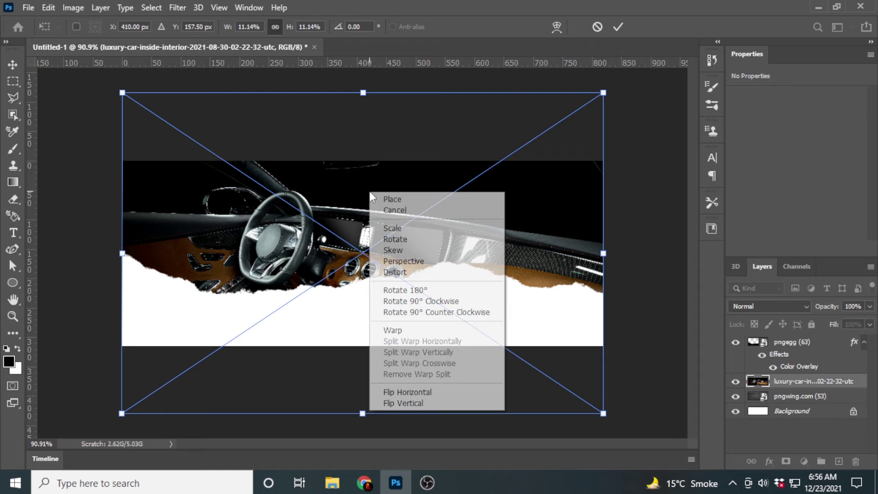
left_click(403, 391)
left_click_drag(495, 260, 515, 209)
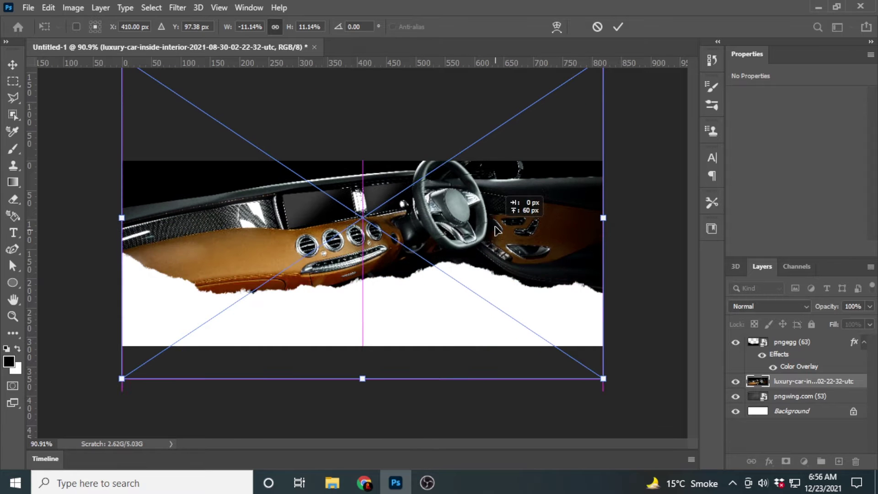
left_click_drag(407, 271, 424, 285)
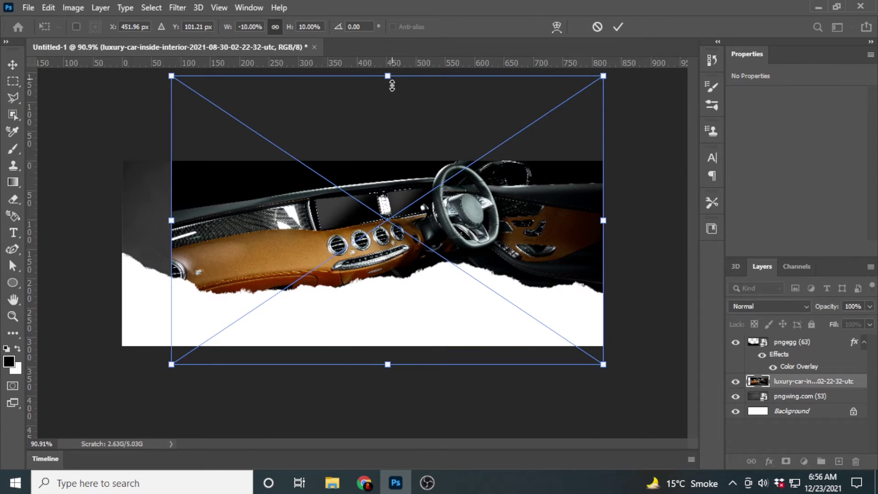
left_click_drag(388, 76, 388, 82)
left_click(618, 27)
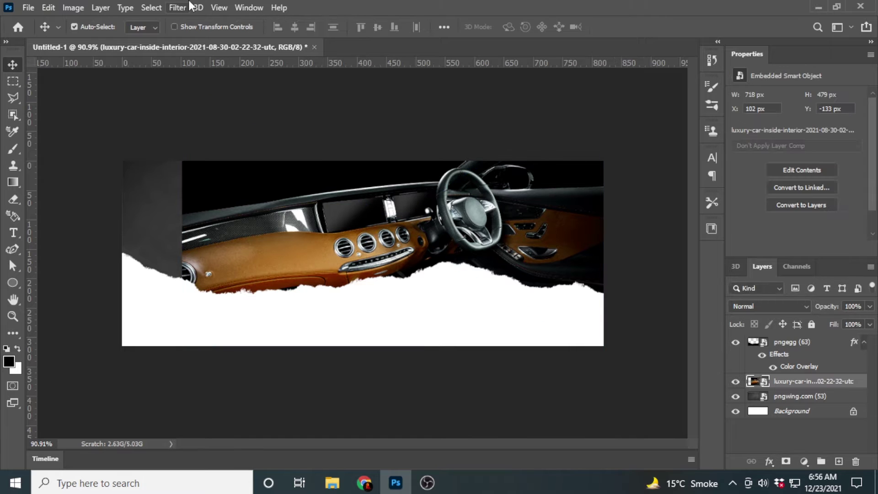
Convert the car photo to Black & White and add a layer mask.
left_click(73, 8)
mouse_move(93, 41)
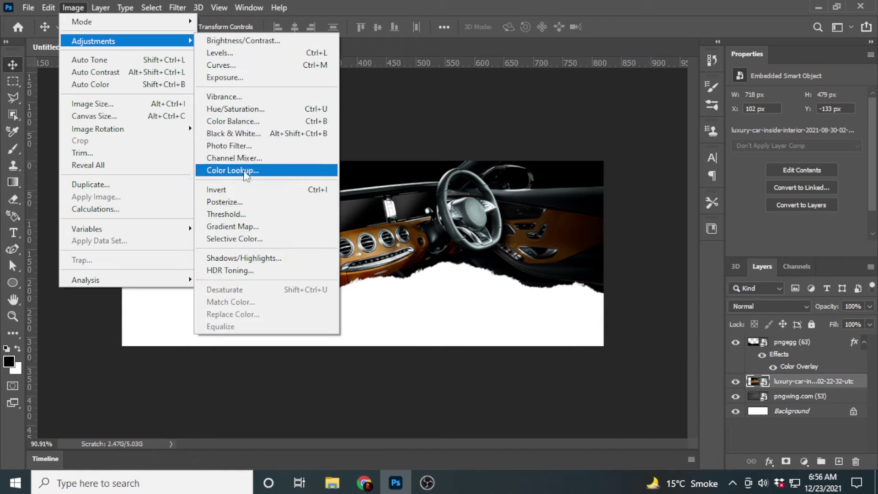
left_click(234, 133)
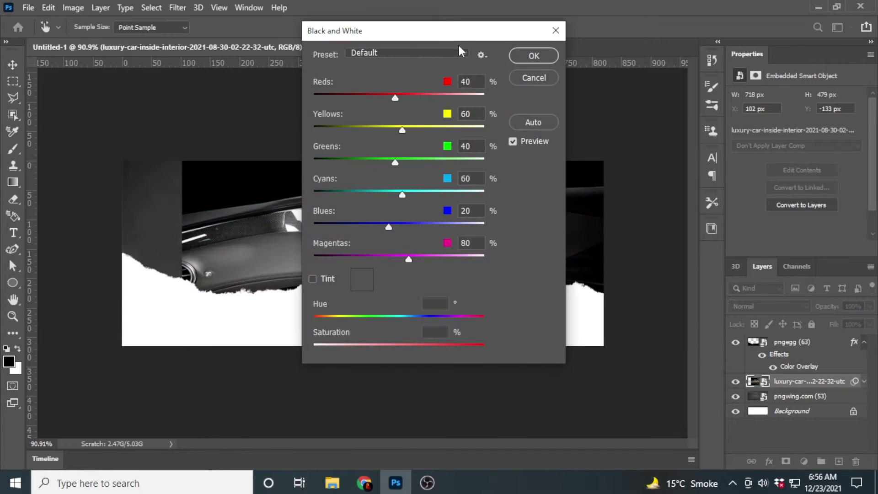
left_click_drag(457, 43, 682, 42)
left_click(761, 63)
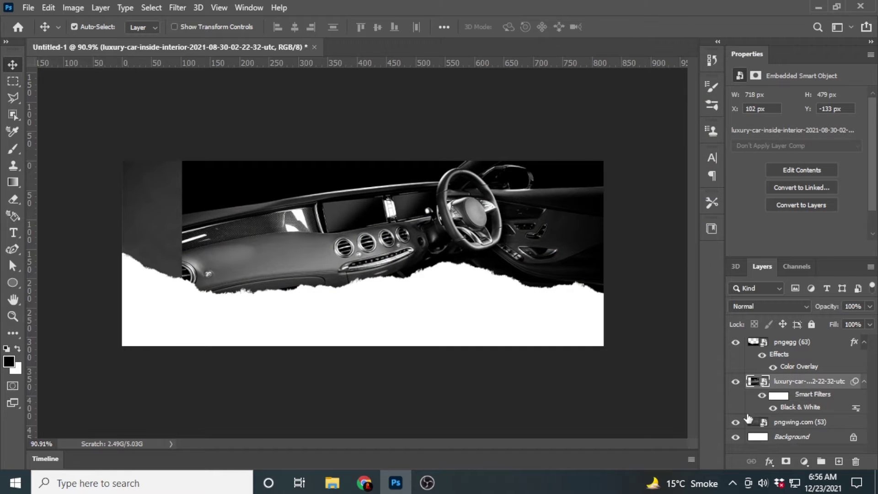
left_click(864, 382)
left_click(786, 461)
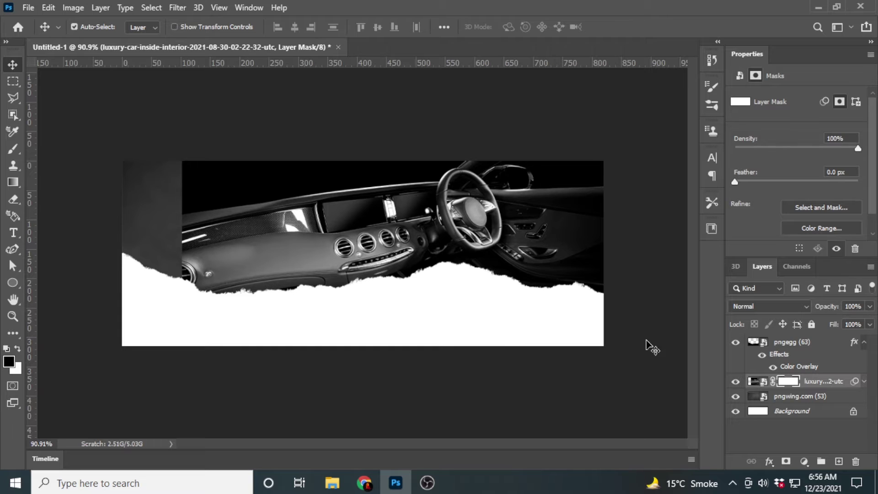
Fade the car photo's left side with a 425 px, 28% opacity brush.
left_click(786, 382)
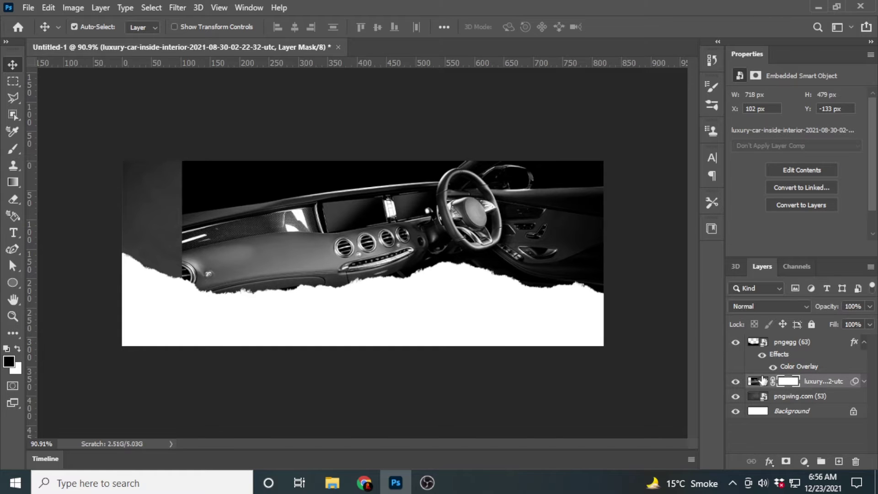
key("b")
right_click(15, 153)
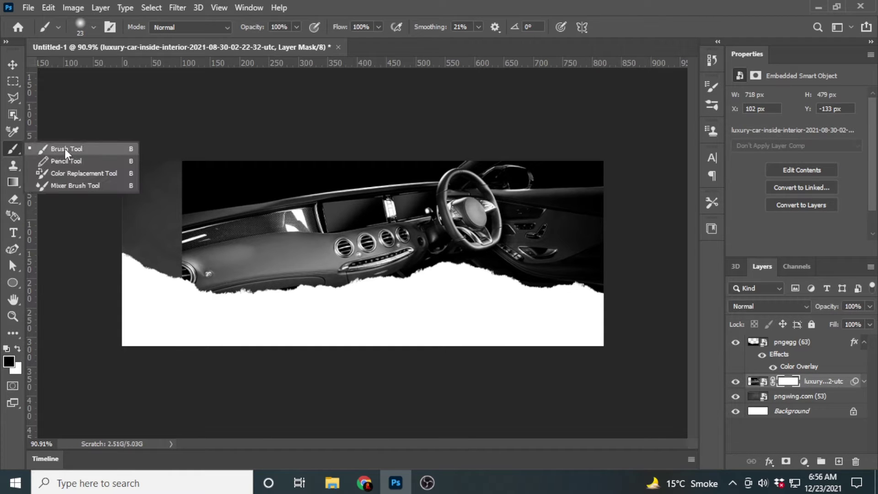
left_click(70, 147)
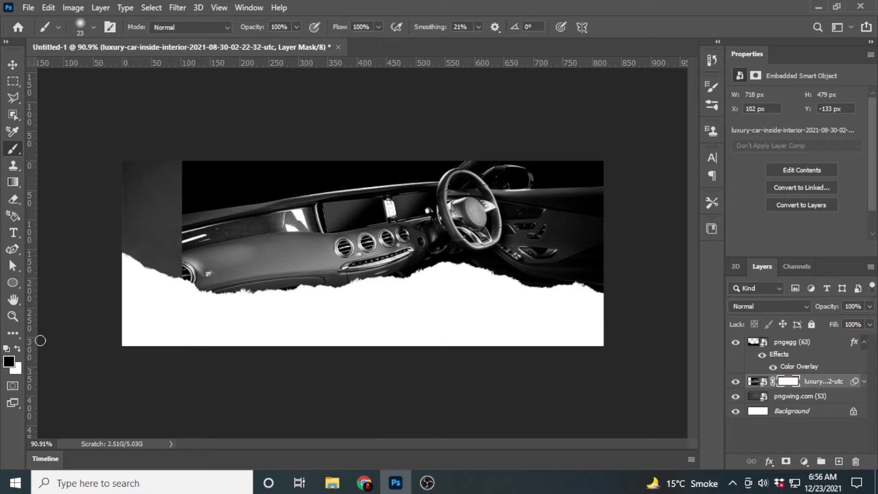
left_click_drag(177, 229, 247, 220)
type("28")
key("Return")
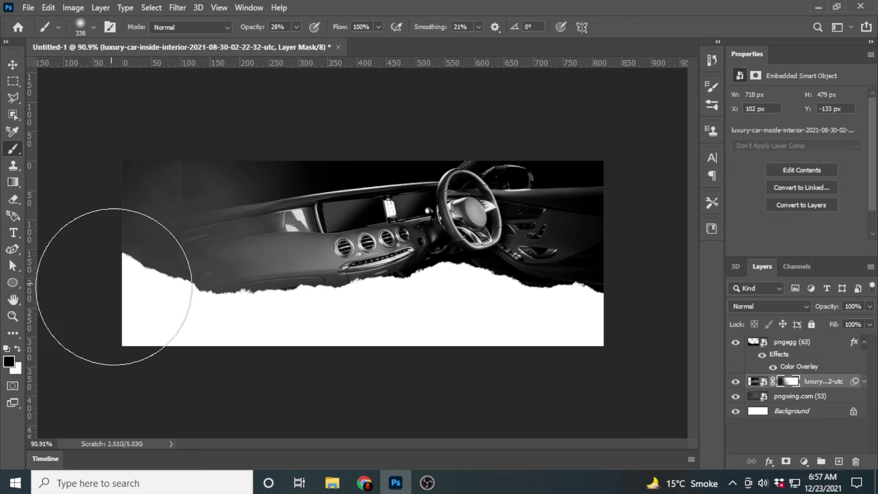
scroll(238, 214, "down", 3)
right_click(255, 217, "alt")
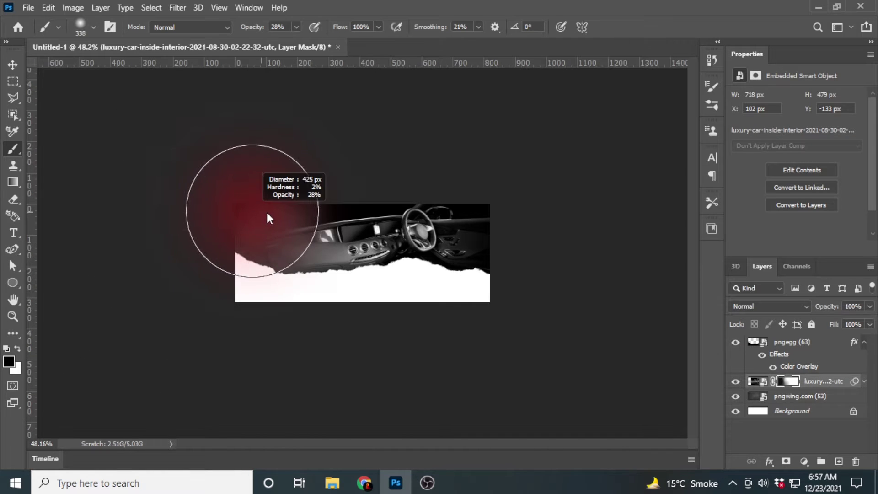
left_click_drag(231, 284, 312, 123)
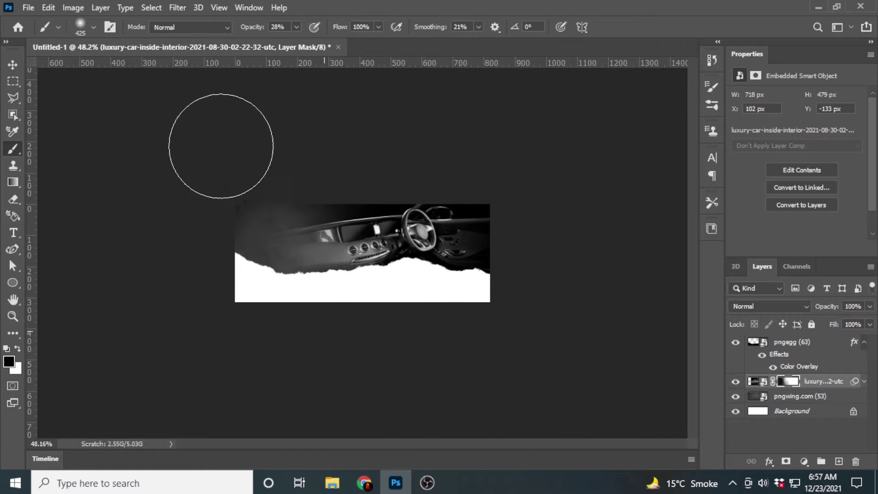
Lower the interior layer to 49% opacity and scale it up, shifted left.
scroll(370, 333, "up", 2)
scroll(357, 394, "up", 2)
key("v")
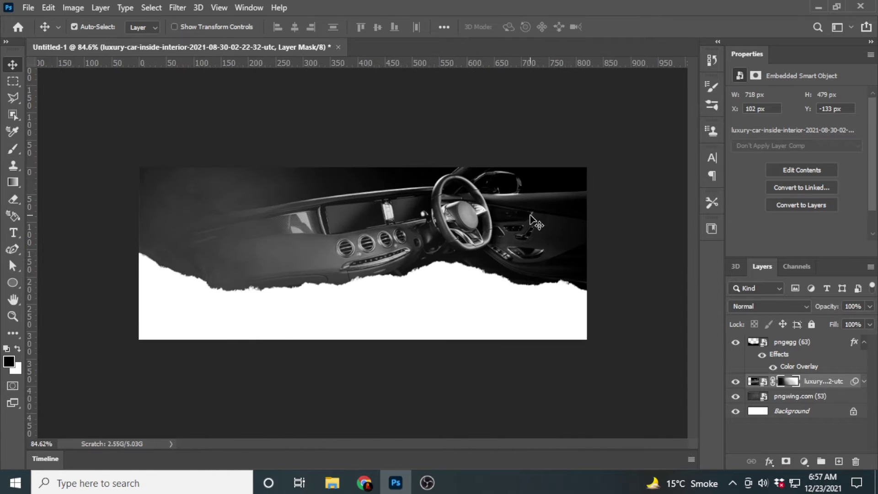
left_click_drag(808, 310, 800, 308)
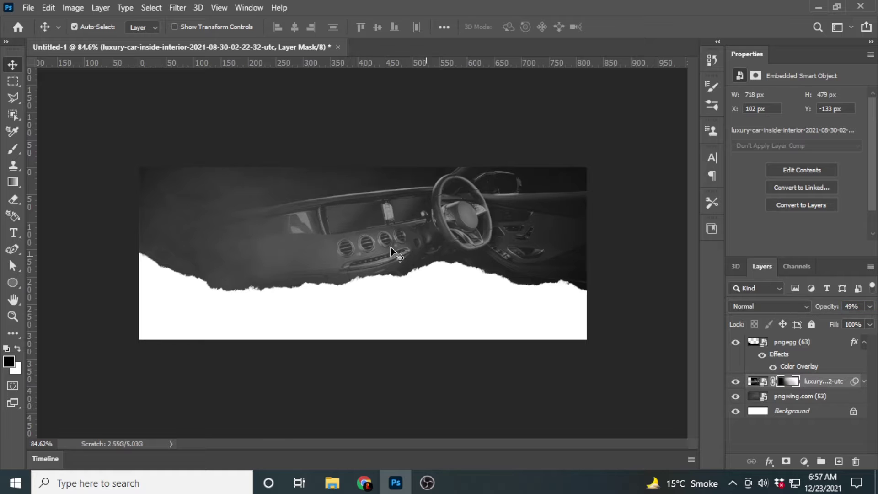
key("ctrl+t")
left_click_drag(194, 225, 137, 225)
left_click_drag(366, 183, 343, 173)
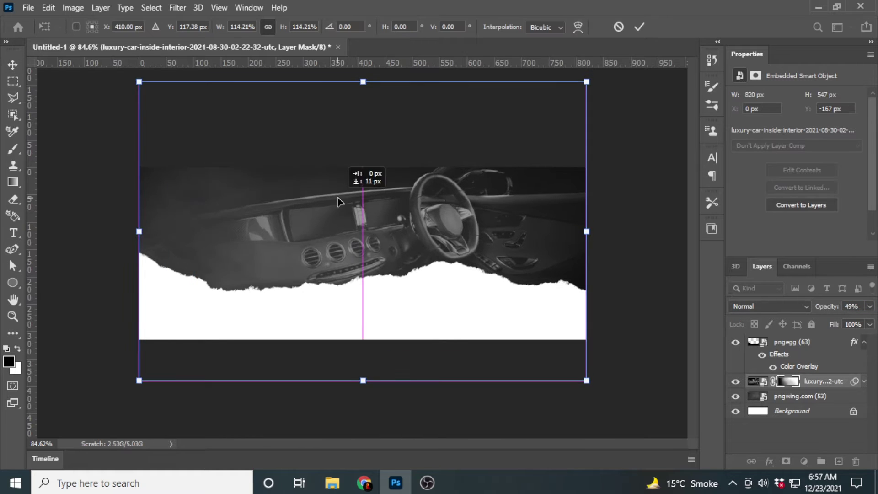
key("Return")
Flatten the torn paper edge vertically with Free Transform.
left_click(472, 234)
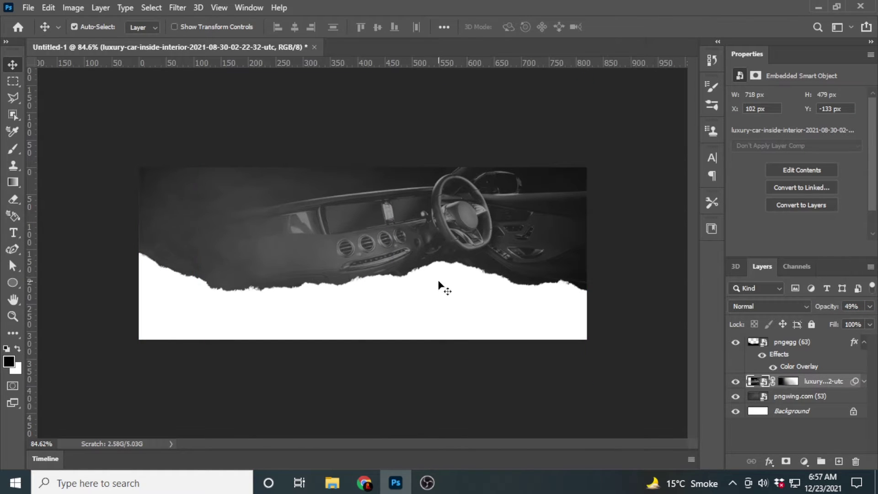
key("ctrl+t")
left_click_drag(364, 190, 363, 196)
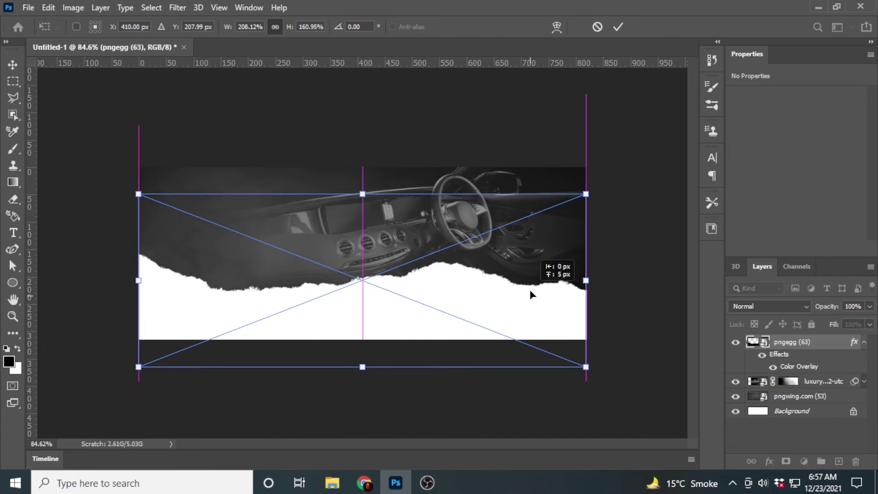
left_click_drag(530, 293, 529, 289)
left_click(617, 28)
left_click(864, 343)
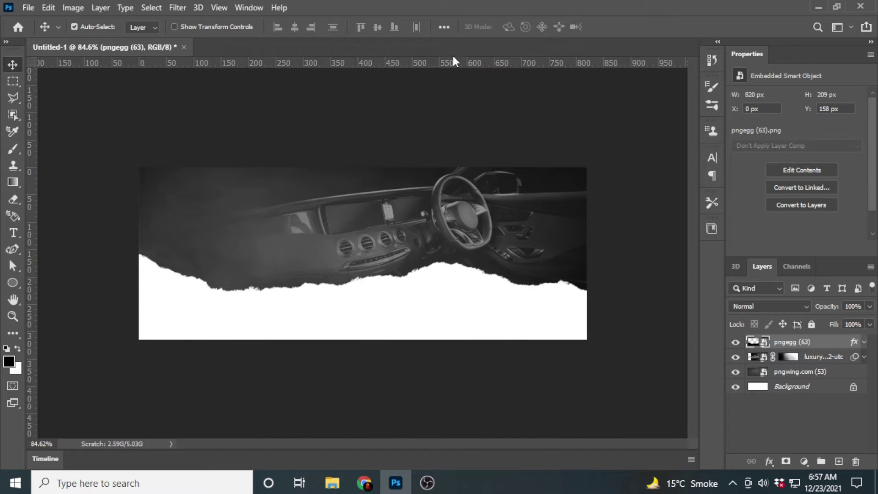
left_click(28, 7)
Place linked SUV image pngegg (55), scaled down and positioned on the left.
left_click(86, 267)
left_click(490, 224)
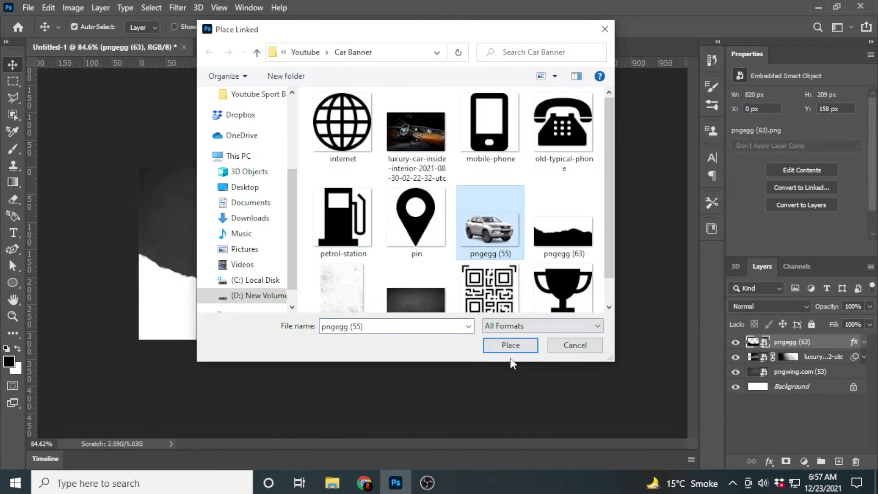
left_click(511, 345)
left_click_drag(513, 166, 425, 210)
left_click_drag(258, 298, 230, 275)
left_click_drag(395, 253, 368, 260)
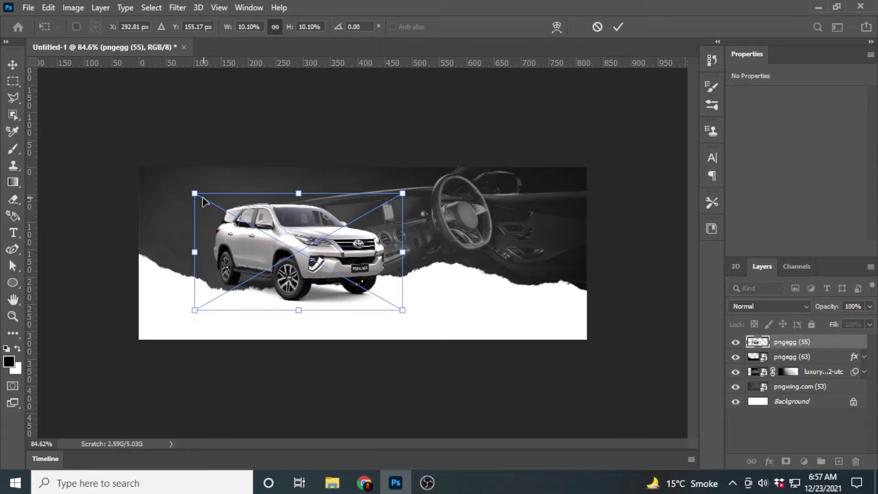
left_click_drag(195, 193, 208, 201)
left_click(619, 29)
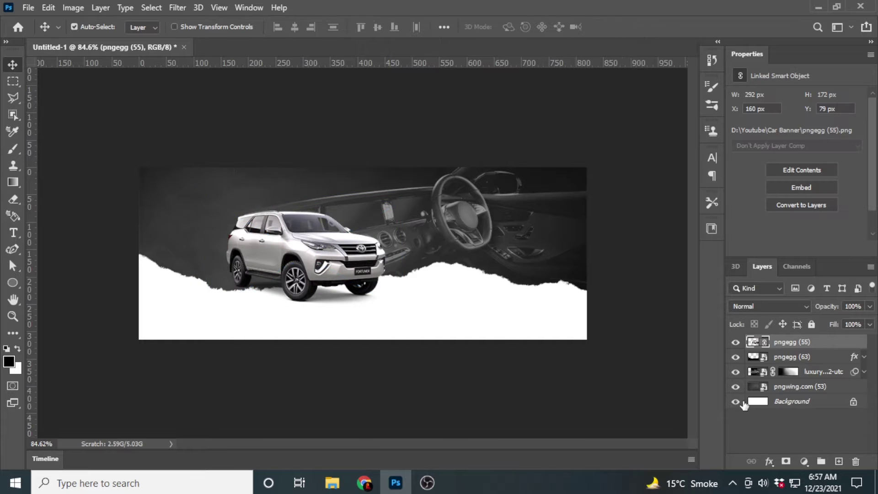
Nudge the SUV slightly left and make it a little smaller.
left_click(757, 374)
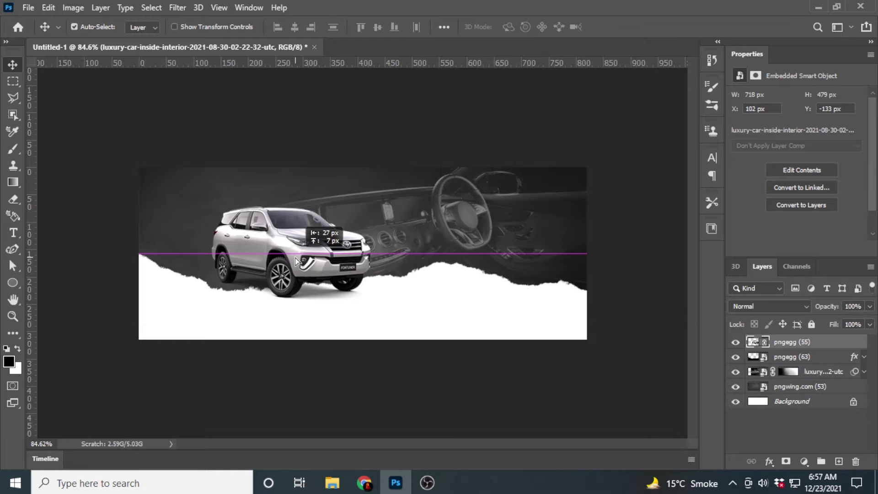
left_click_drag(323, 257, 273, 259)
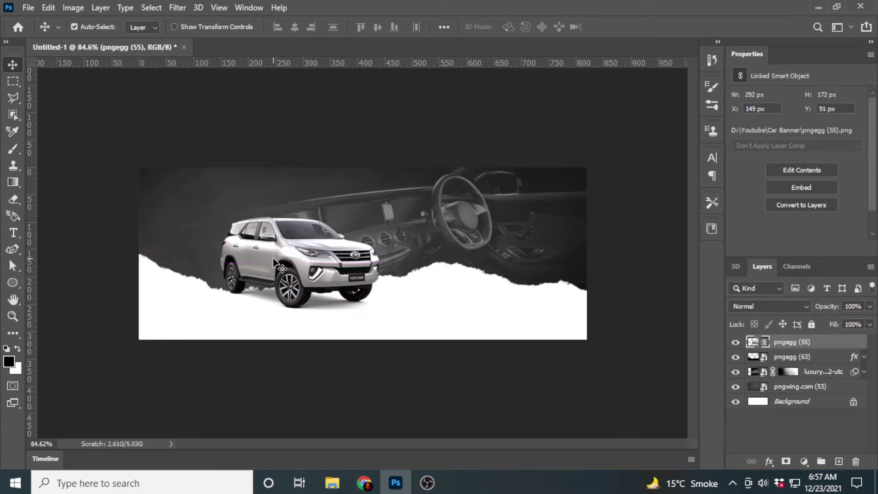
key("ctrl+t")
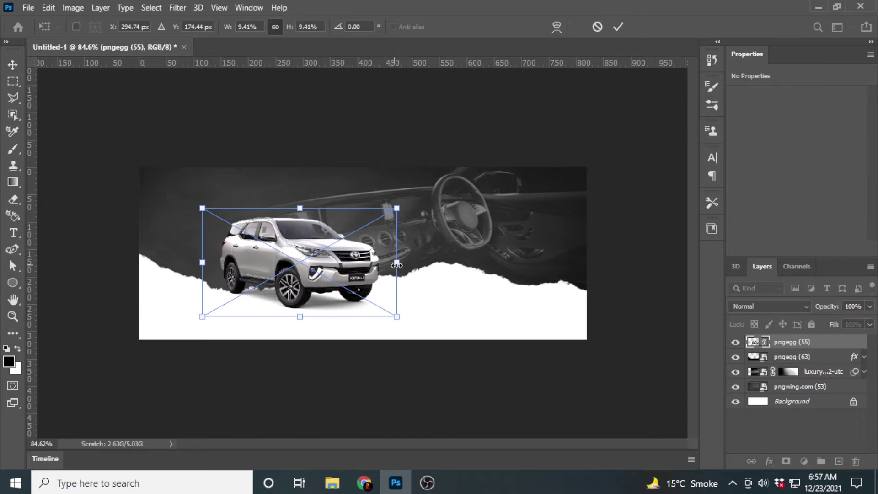
left_click_drag(402, 263, 373, 251)
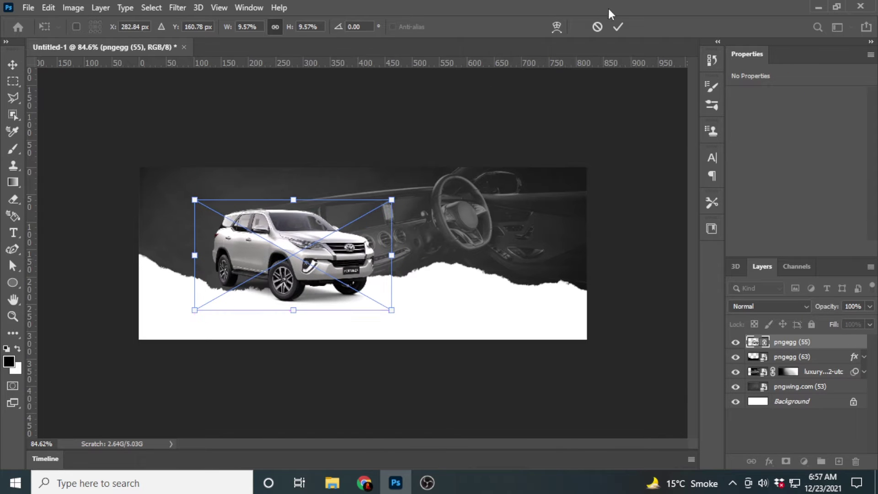
left_click(618, 26)
left_click(795, 364)
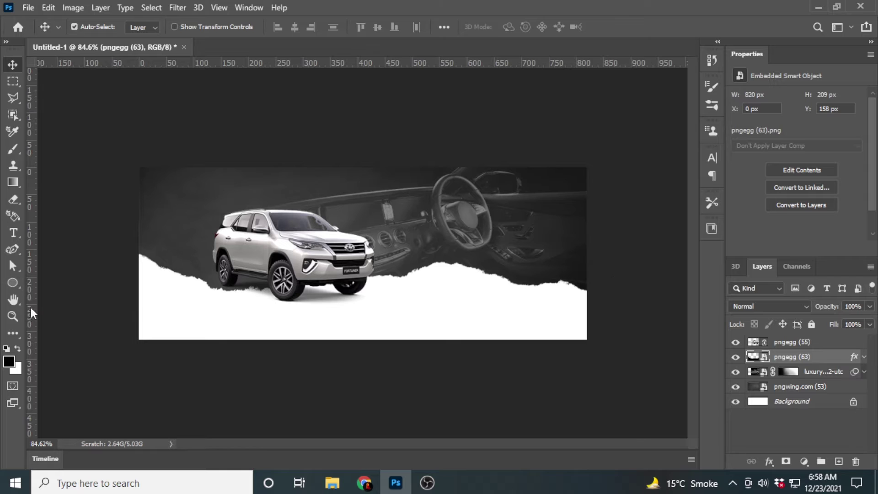
Draw a rectangle over the SUV with no fill and a yellow 10 px stroke.
left_click(13, 283)
mouse_move(245, 186)
left_mouse_down()
mouse_move(265, 247)
mouse_move(322, 278)
left_mouse_up()
left_click(761, 135)
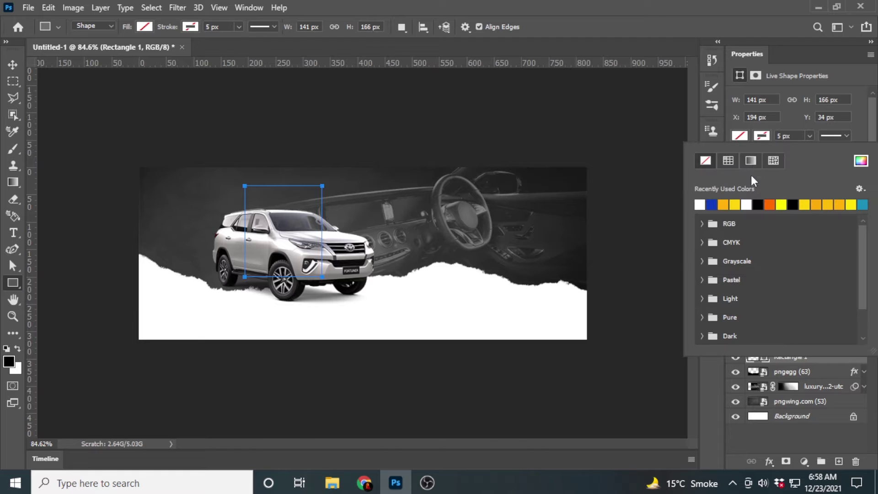
left_click(736, 204)
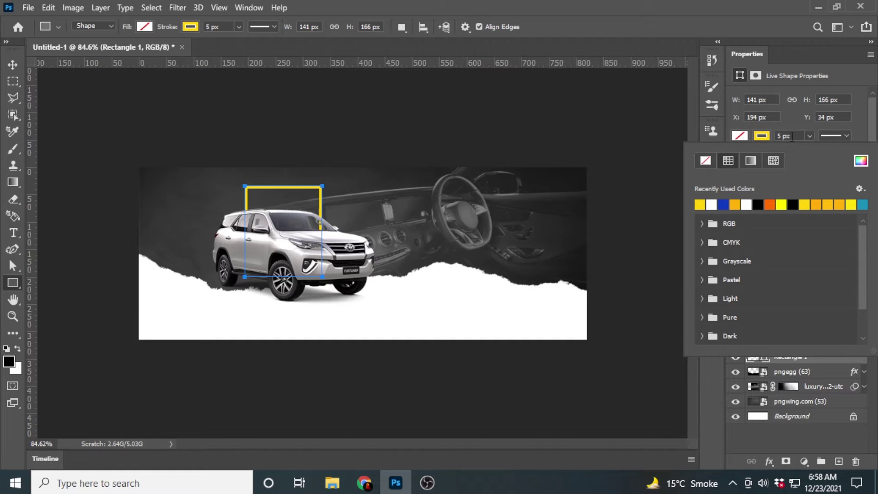
left_click(792, 136)
type("10")
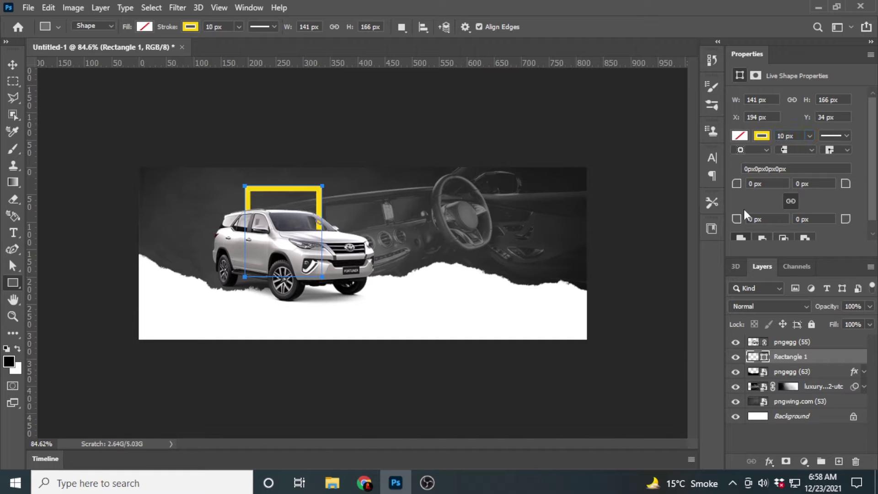
Stretch the yellow rectangle up to the banner top and move the SUV down about 15 px.
left_click(13, 64)
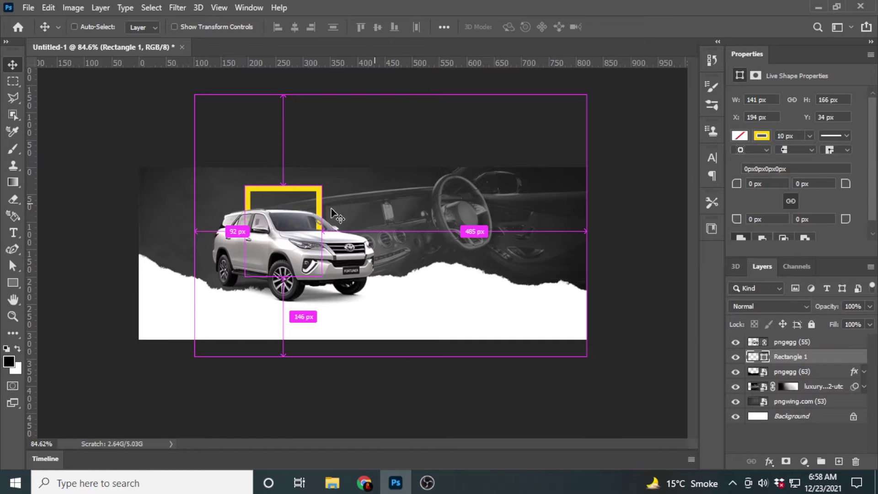
key("ctrl+t")
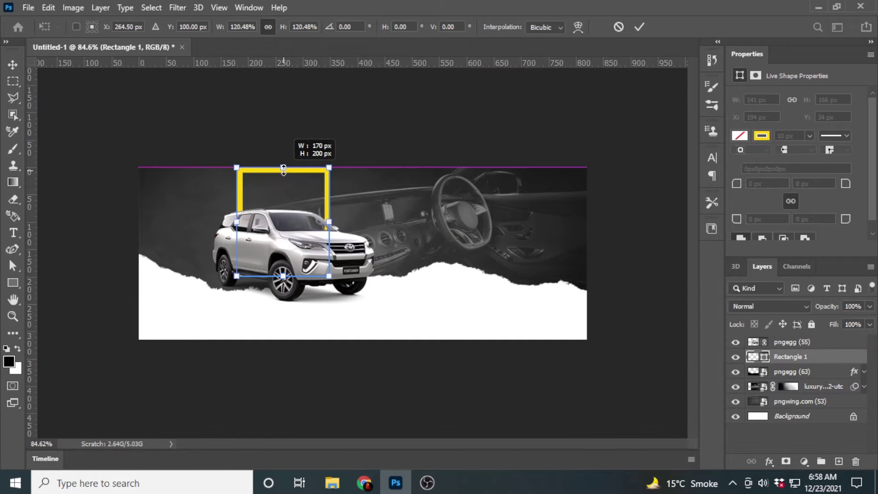
left_click_drag(283, 178, 284, 161)
left_click(640, 27)
left_click(348, 202)
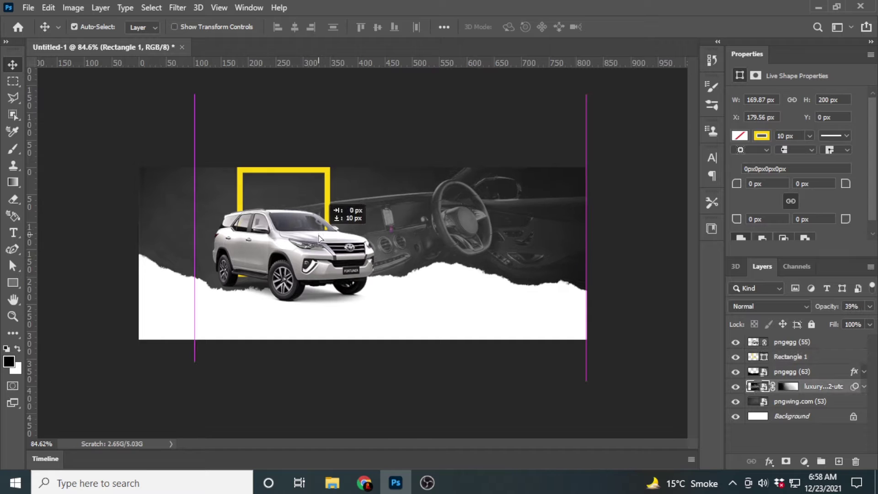
left_click(374, 157)
left_click_drag(310, 241, 310, 248)
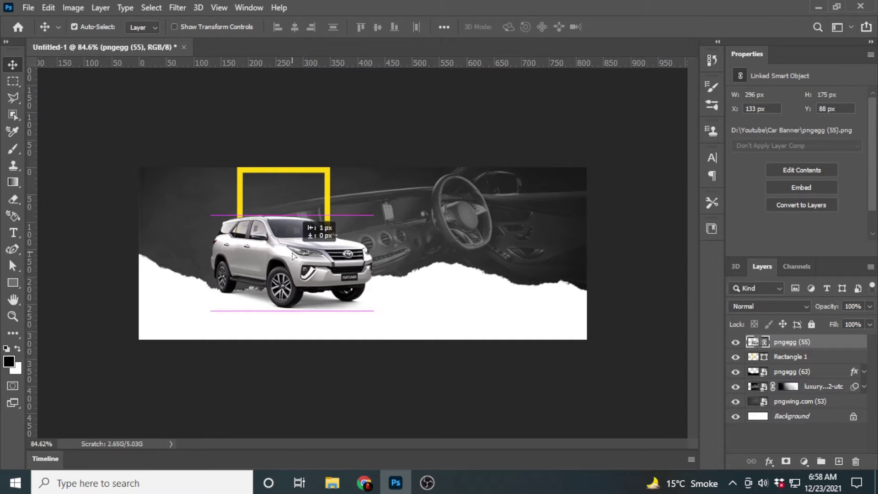
Shrink the yellow frame slightly from the top and make it narrower.
left_click(328, 182)
key("ctrl+t")
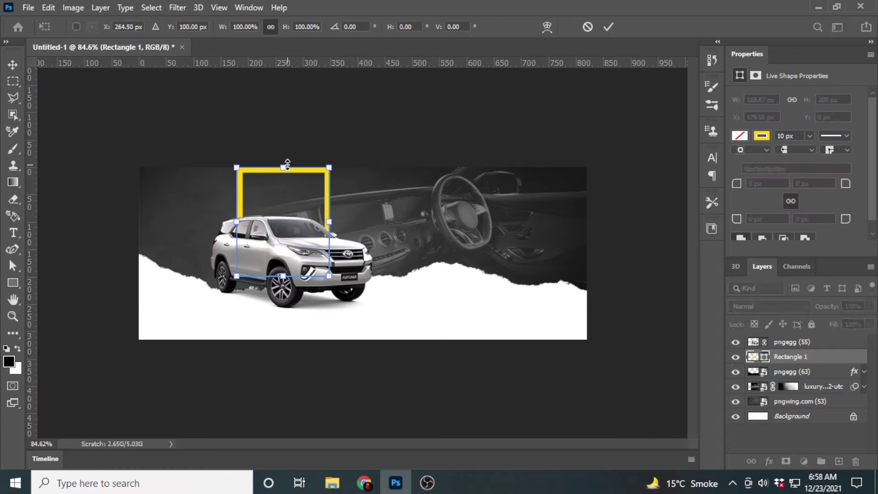
left_click_drag(285, 168, 285, 175)
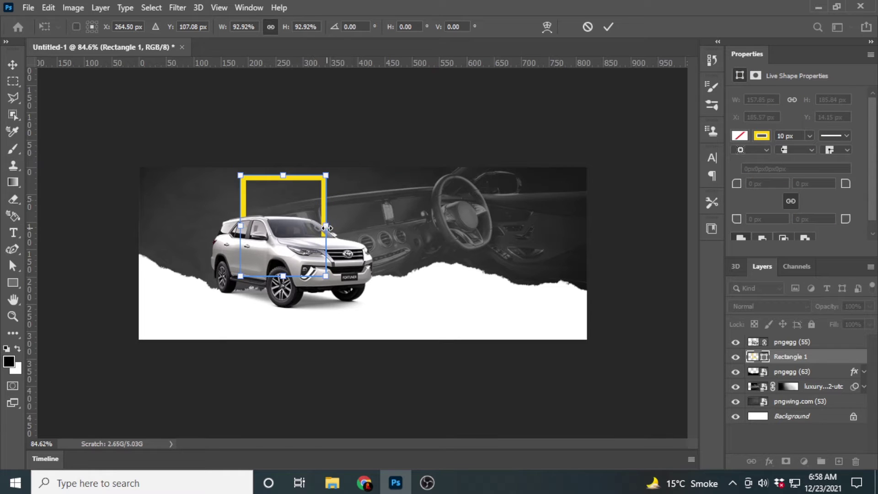
left_click_drag(327, 227, 321, 227)
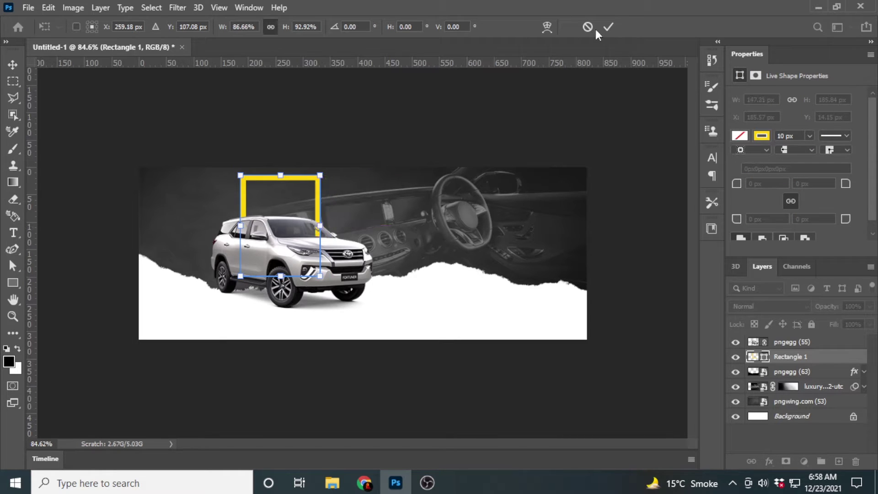
left_click(609, 26)
right_click(843, 360)
left_click(700, 18)
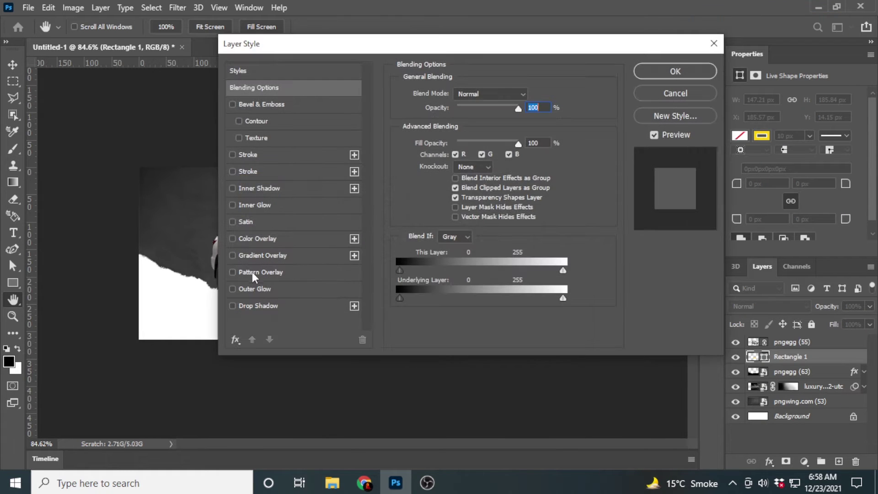
Give the yellow frame a yellow Outer Glow effect.
left_click(253, 288)
left_click_drag(383, 46, 669, 19)
left_click(715, 114)
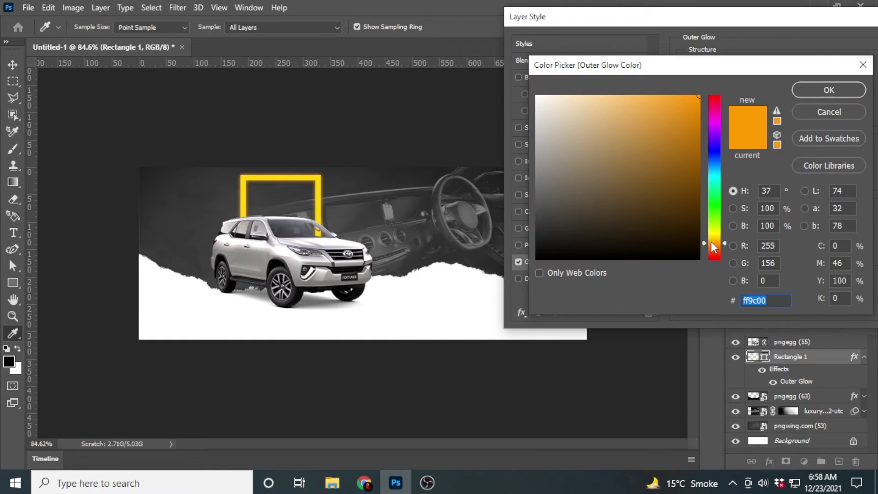
left_click_drag(712, 242, 712, 238)
left_click(819, 91)
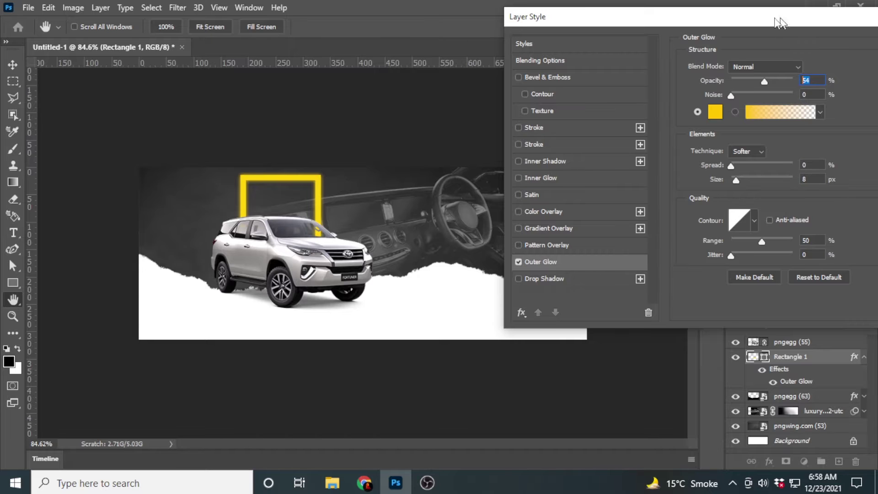
key("Return")
Nudge the yellow frame and the SUV a few pixels lower.
key("v")
scroll(307, 191, "up", 1)
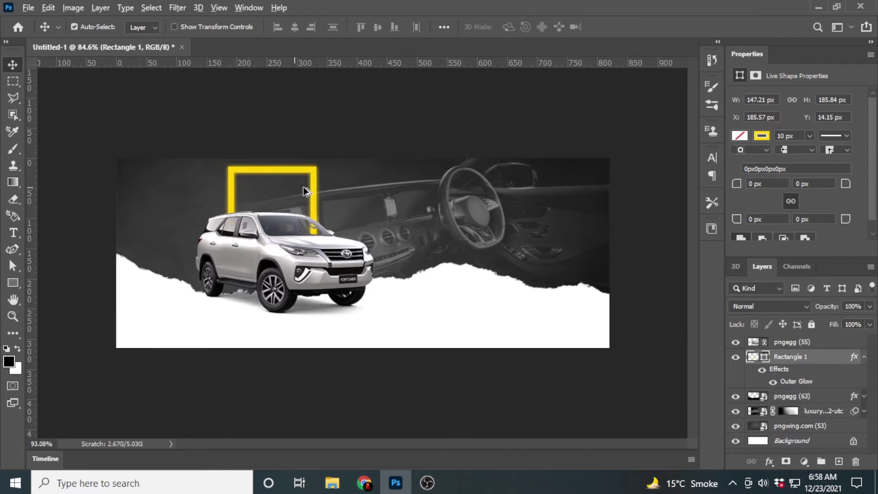
scroll(306, 191, "up", 2)
scroll(306, 191, "down", 1)
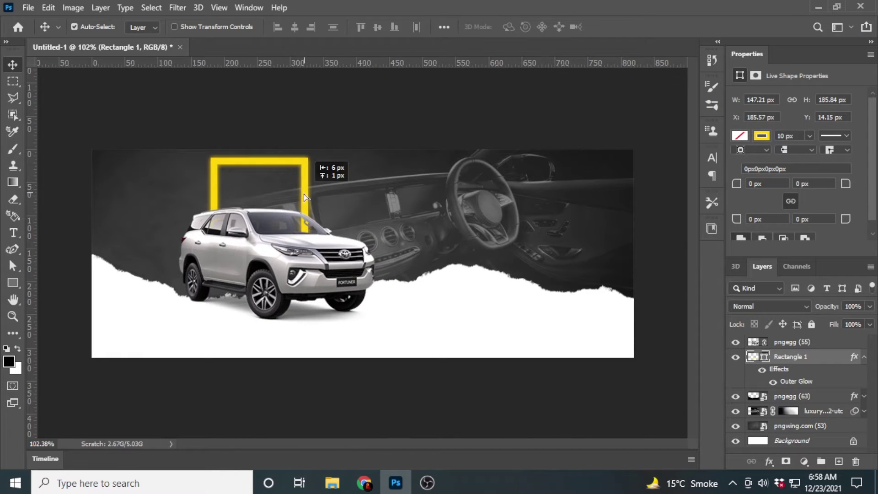
left_click_drag(304, 194, 305, 198)
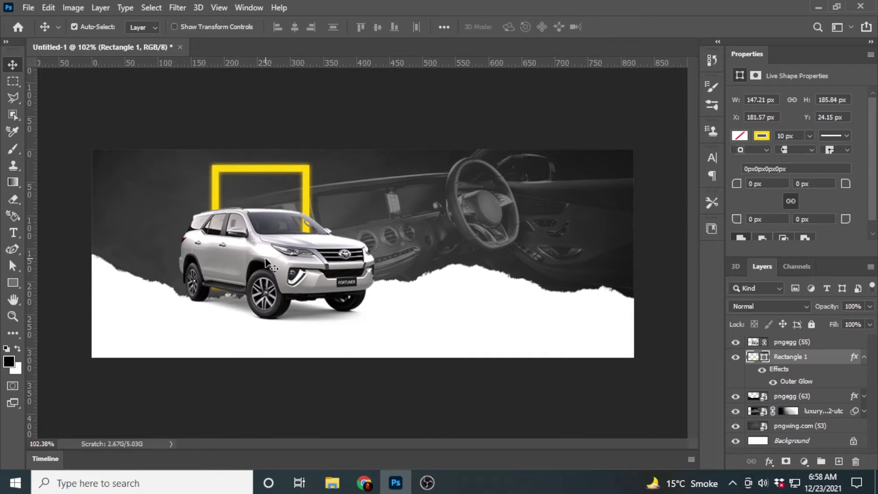
left_click_drag(266, 259, 265, 269)
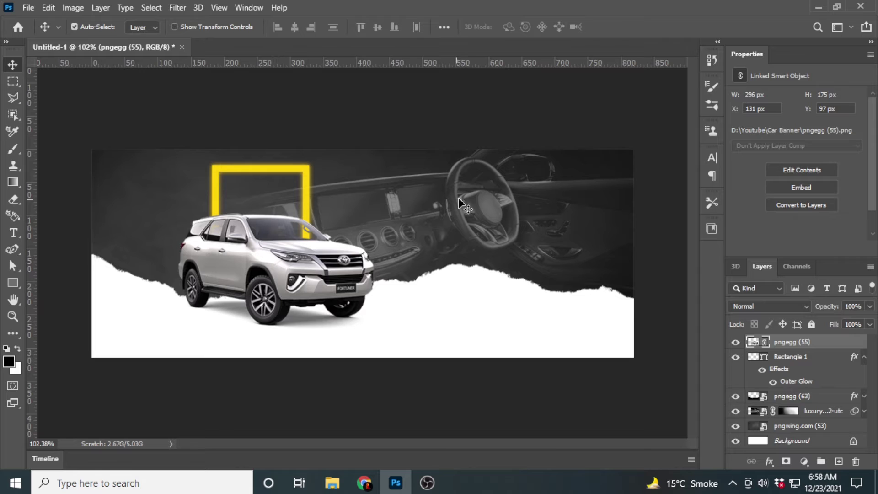
left_click_drag(304, 178, 306, 178)
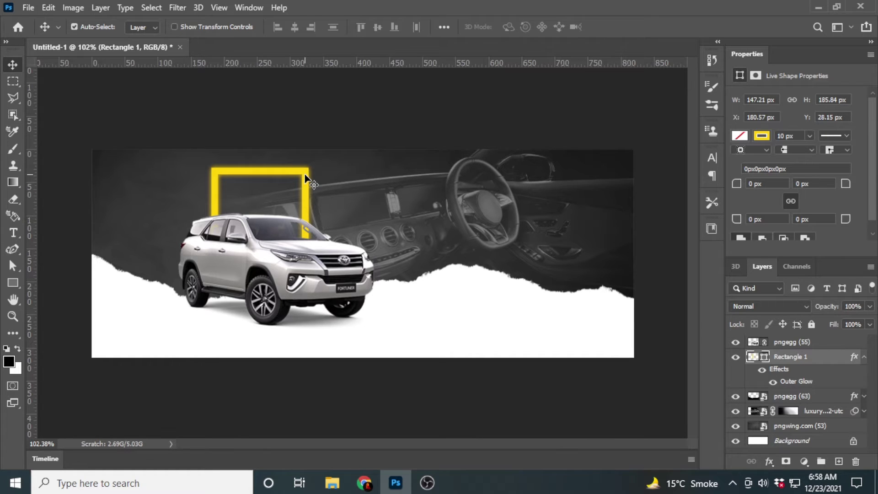
Add the text 'Best' right of the SUV in white (ffffff).
key("t")
left_click(807, 344)
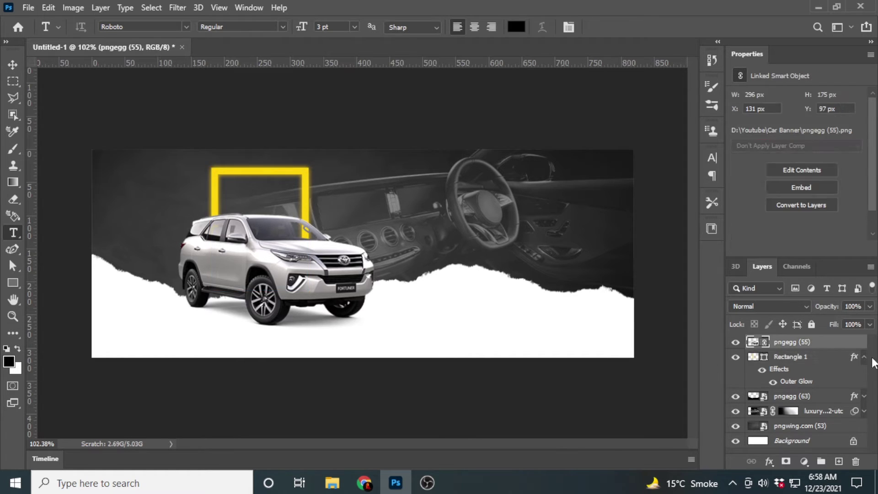
left_click(864, 357)
left_click(439, 202)
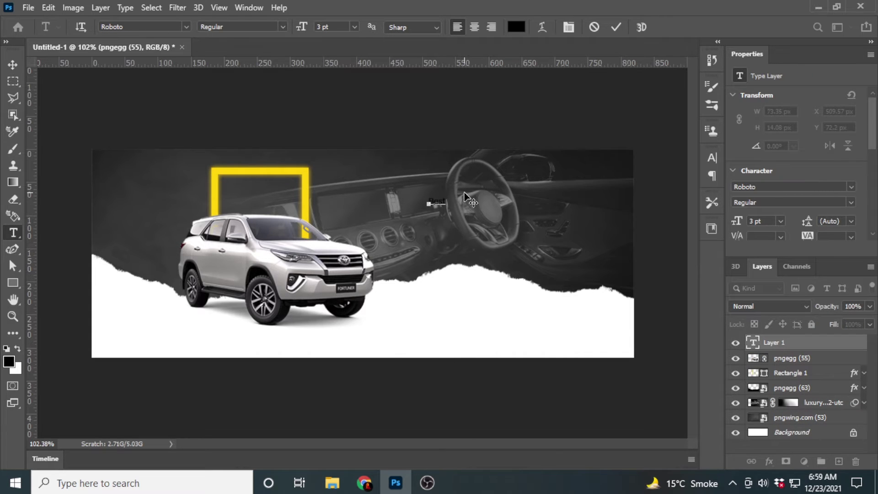
key("ctrl+Return")
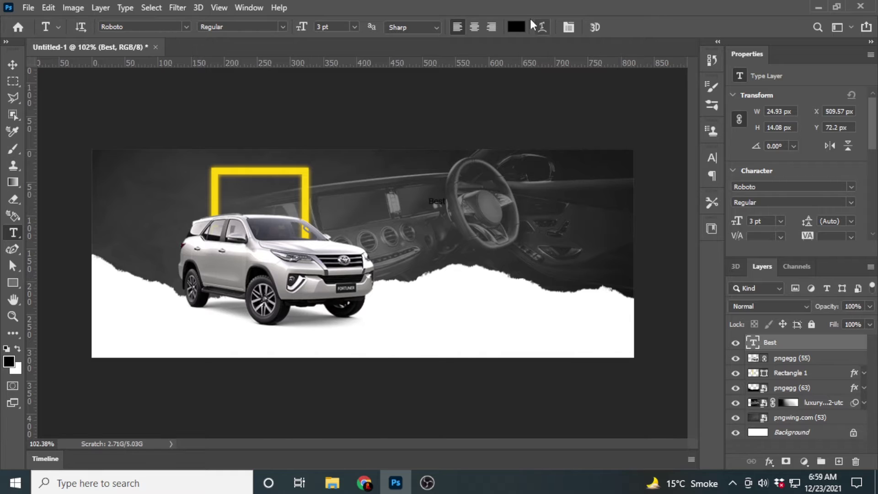
left_click(516, 26)
type("ffffff")
left_click(823, 88)
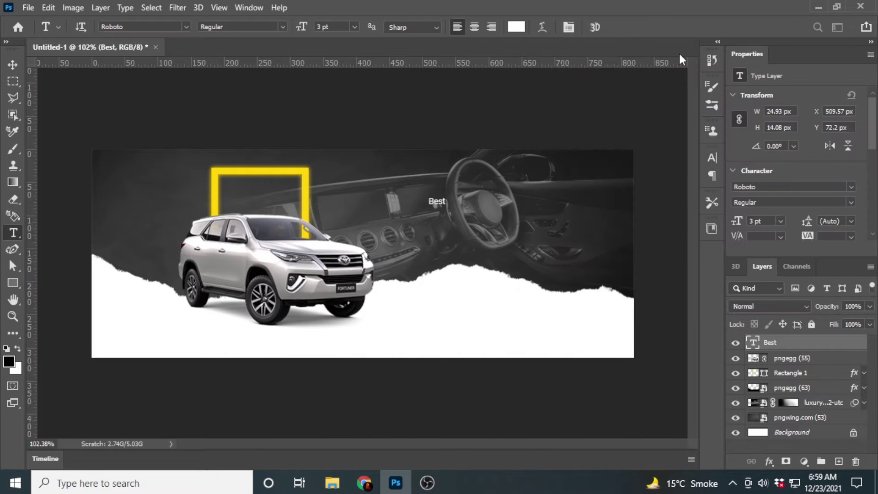
Scale the headline text to about 339%, make it Bold, and extend it to 'Best car'.
key("ctrl+t")
left_click_drag(446, 197, 484, 186)
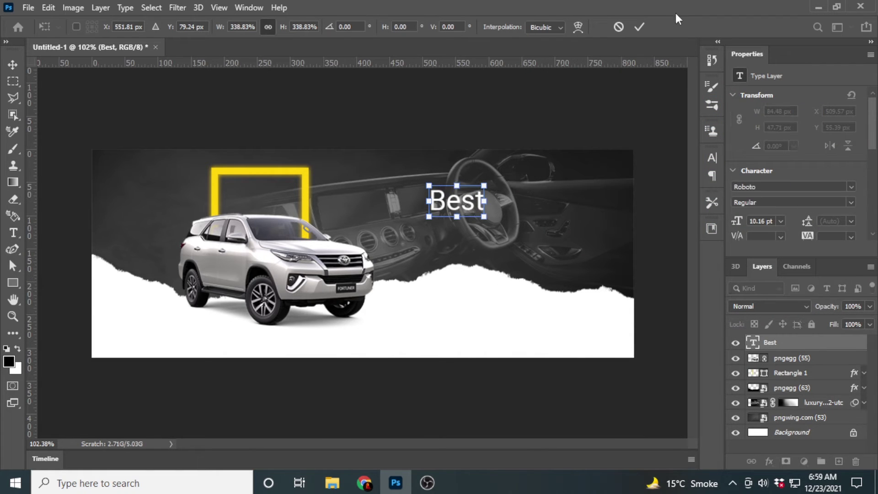
left_click(639, 27)
left_click(851, 203)
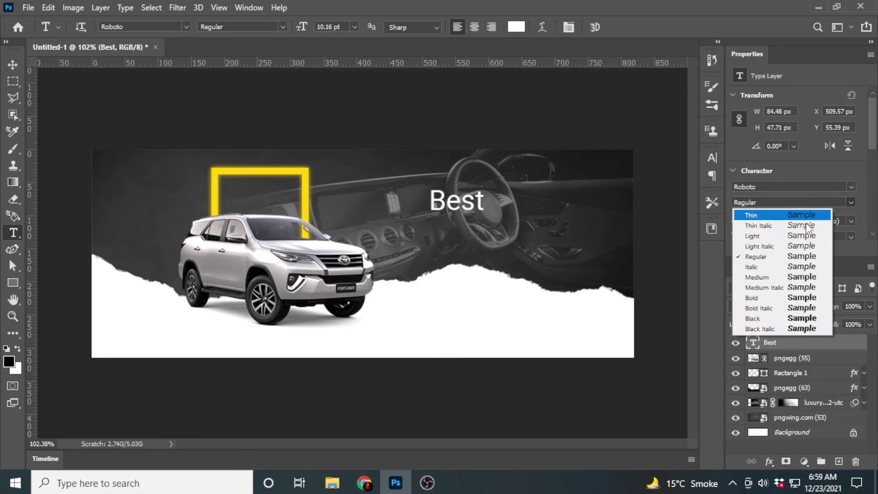
left_click(768, 298)
left_click(485, 199)
type("car")
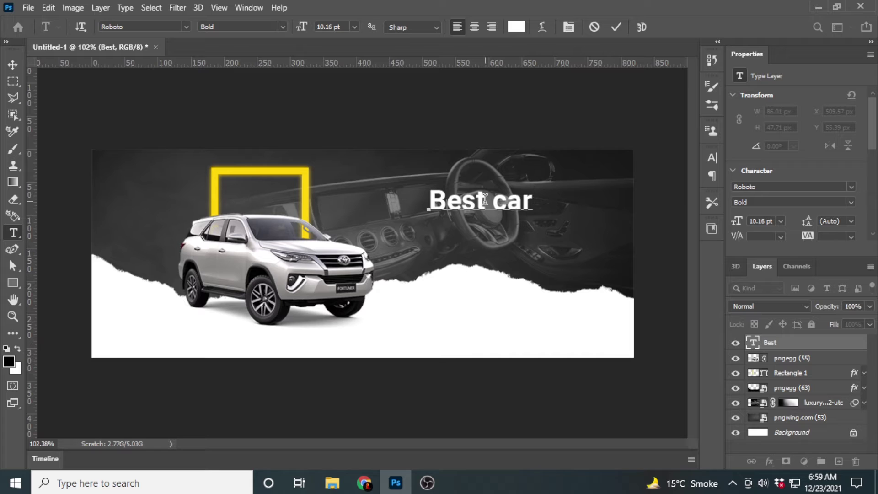
left_click(594, 148)
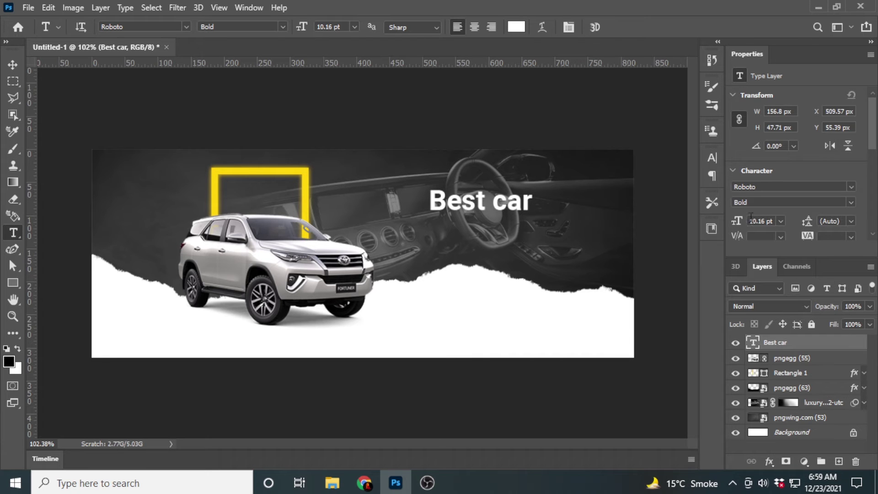
scroll(750, 217, "down", 3)
scroll(741, 205, "down", 1)
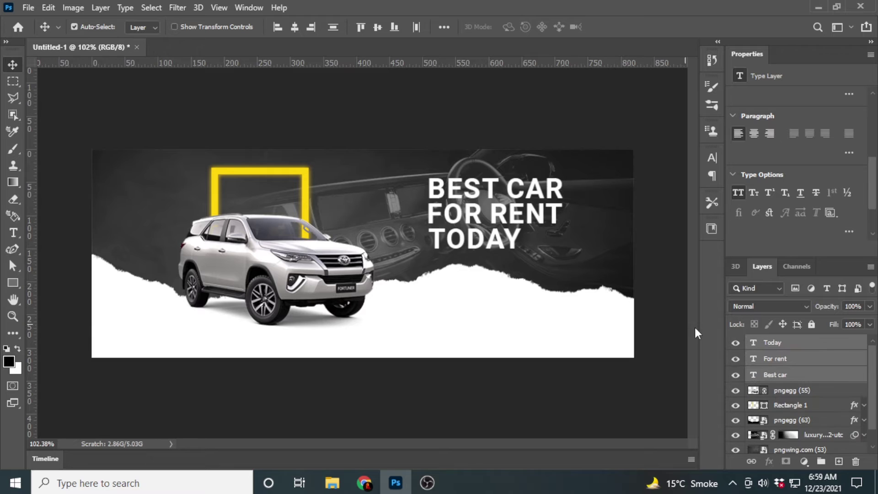
Colour the BEST CAR and TODAY lines with the frame's sampled yellow, leaving FOR RENT white.
scroll(818, 189, "down", 3)
scroll(819, 188, "up", 6)
left_click(843, 120)
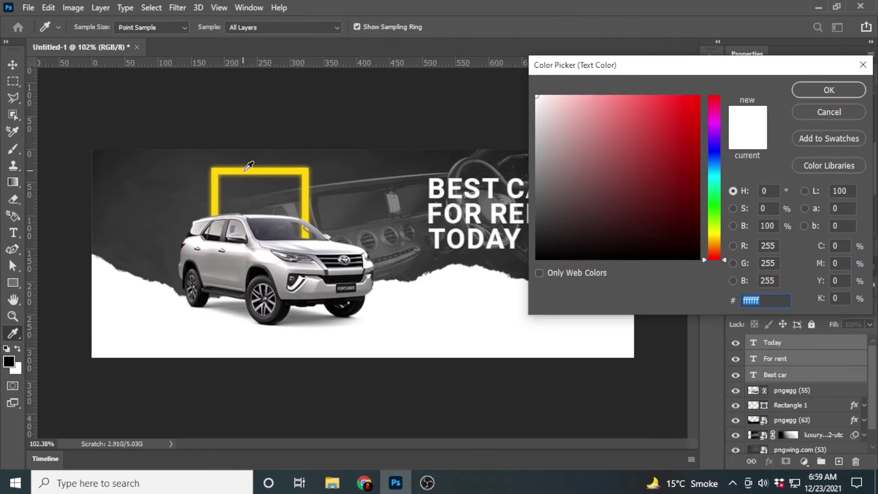
left_click(251, 169)
left_click(826, 91)
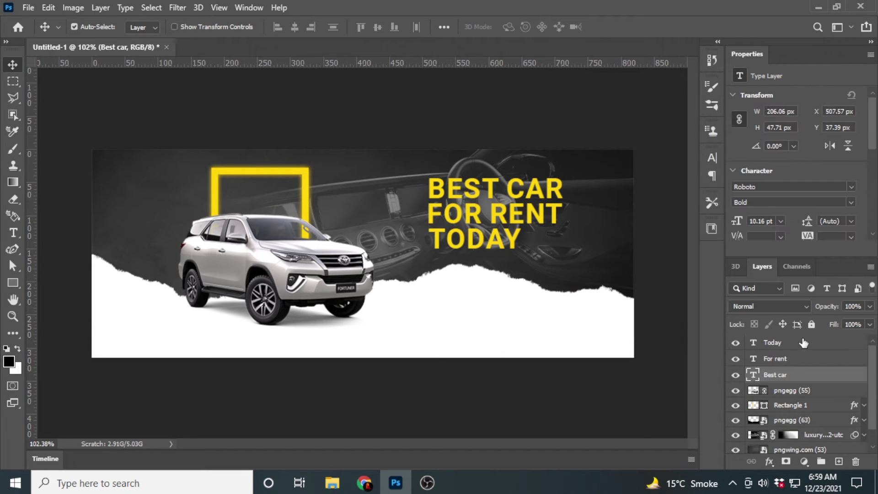
scroll(853, 220, "down", 1)
key("ctrl+z")
left_click(836, 200)
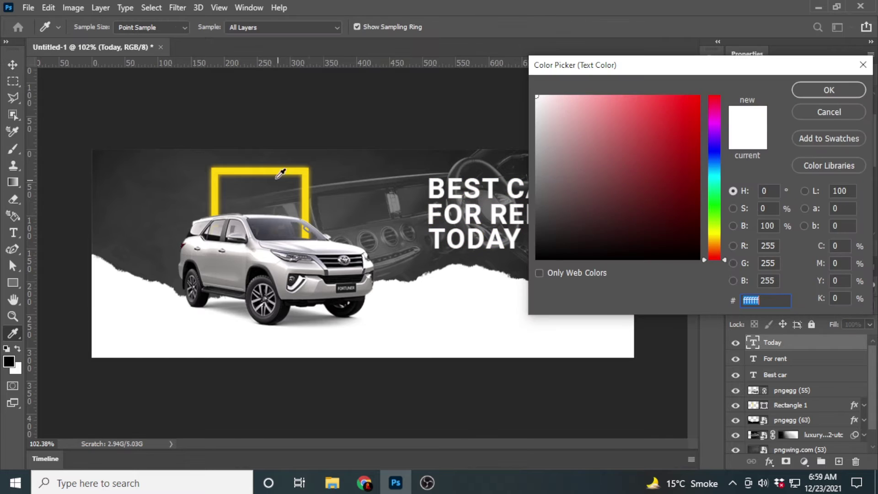
left_click(829, 90)
left_click(836, 200)
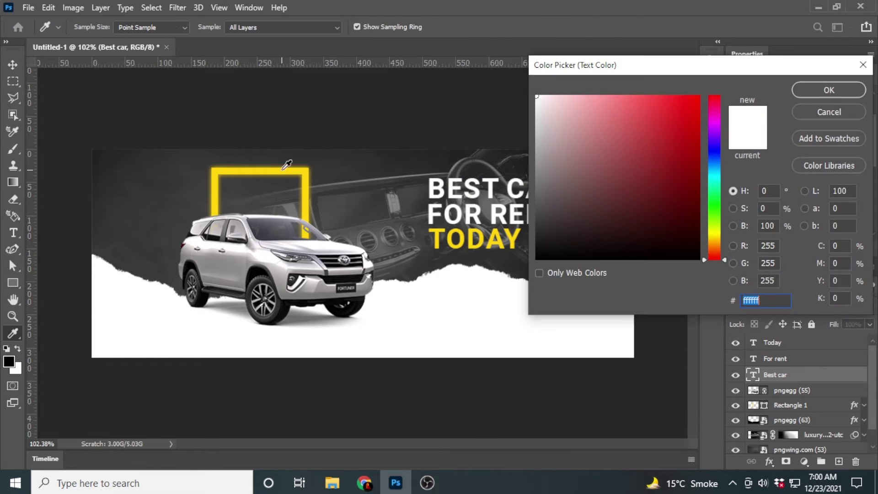
left_click(827, 88)
Change the last headline line to read TODAY!
double_click(517, 237)
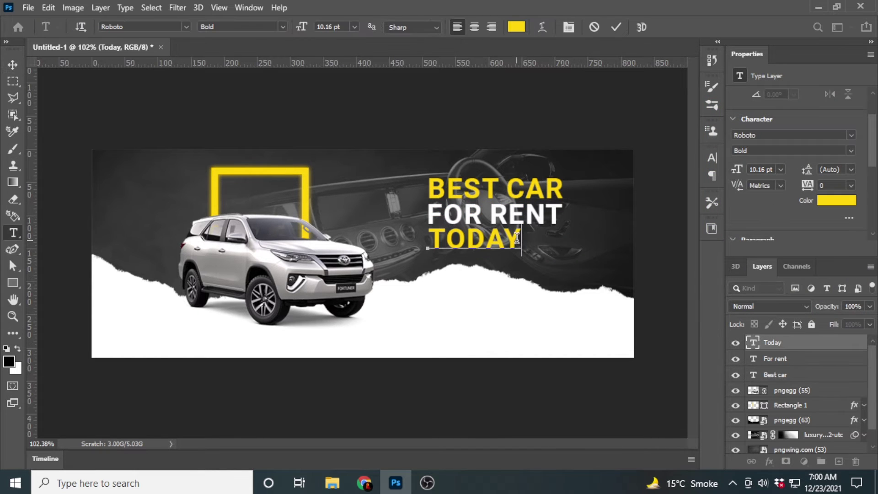
type("!")
left_click(618, 27)
key("v")
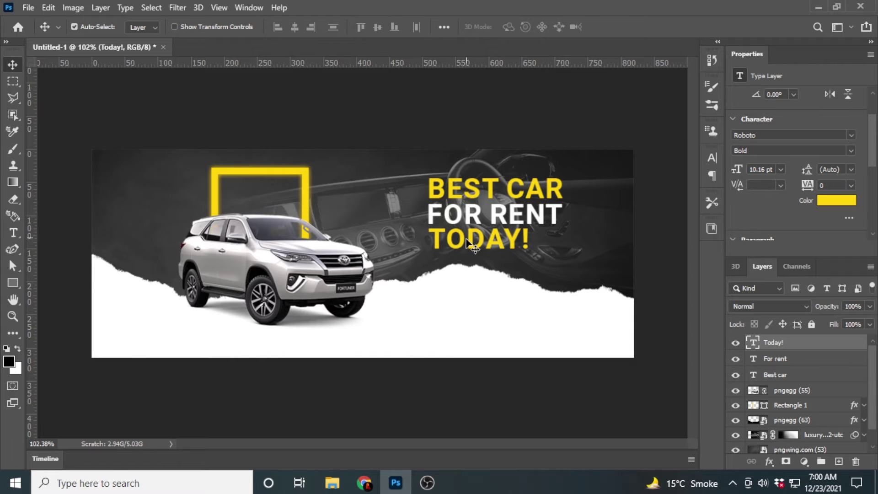
Scale the three headline lines down slightly together and reposition them.
left_click(774, 376, "shift")
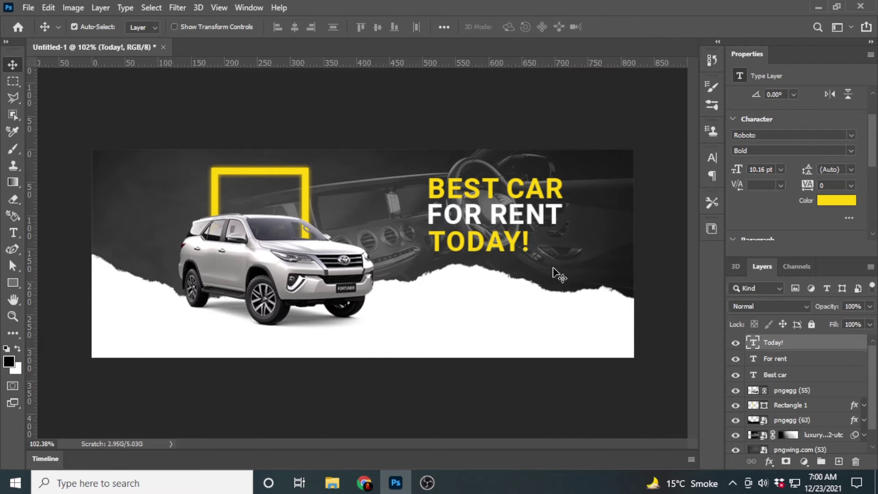
key("ctrl+t")
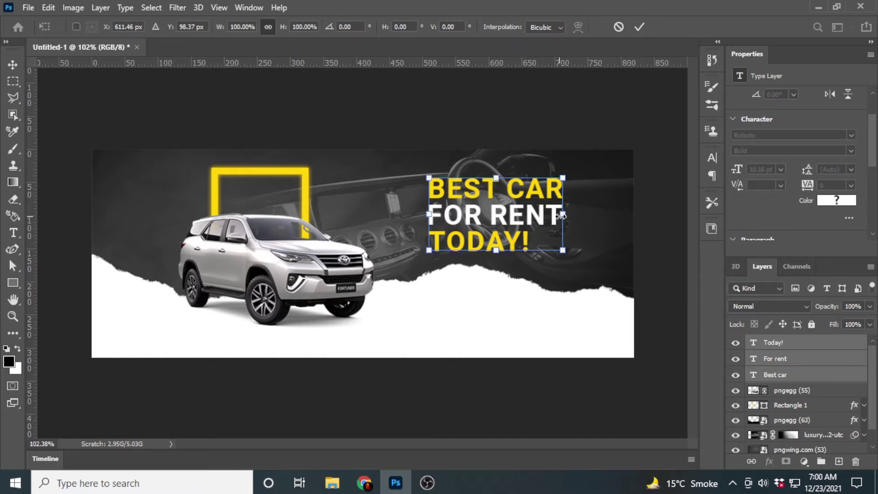
left_click_drag(564, 253, 545, 236)
left_click_drag(504, 213, 510, 220)
left_click(639, 26)
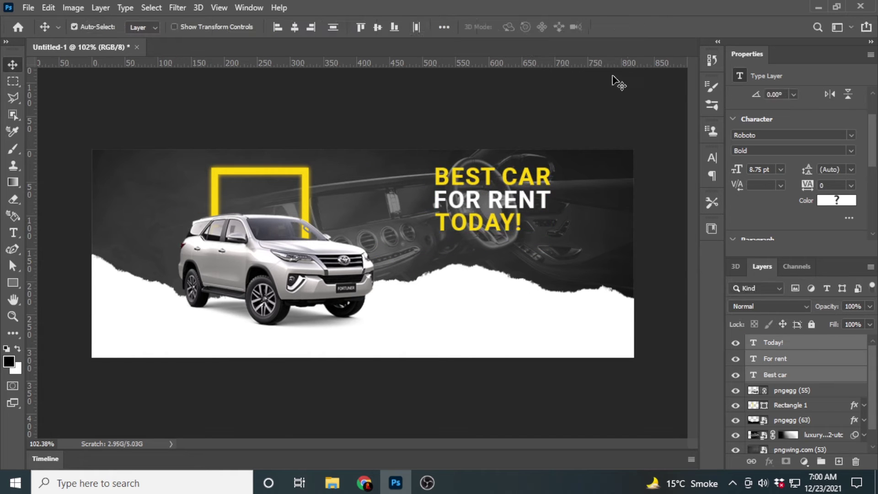
Lower the car-interior background's opacity and move the torn-paper edge lower.
left_click(760, 435)
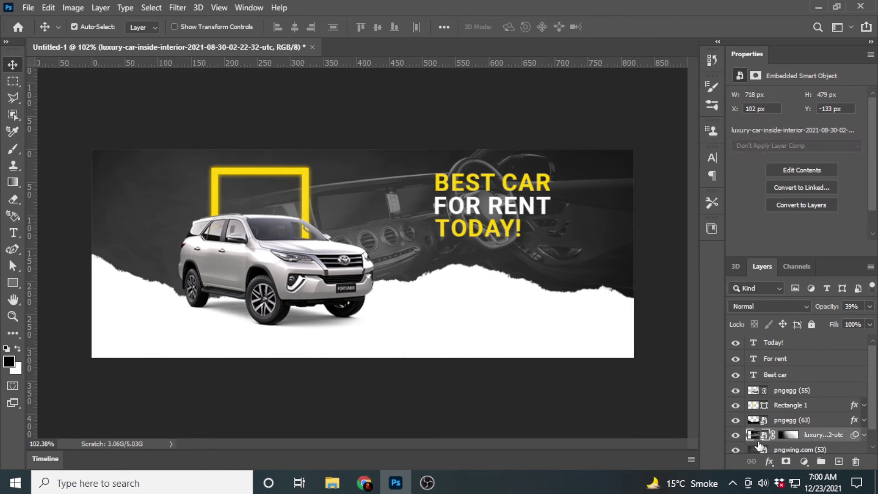
left_click_drag(827, 308, 823, 307)
left_click_drag(536, 318, 534, 331)
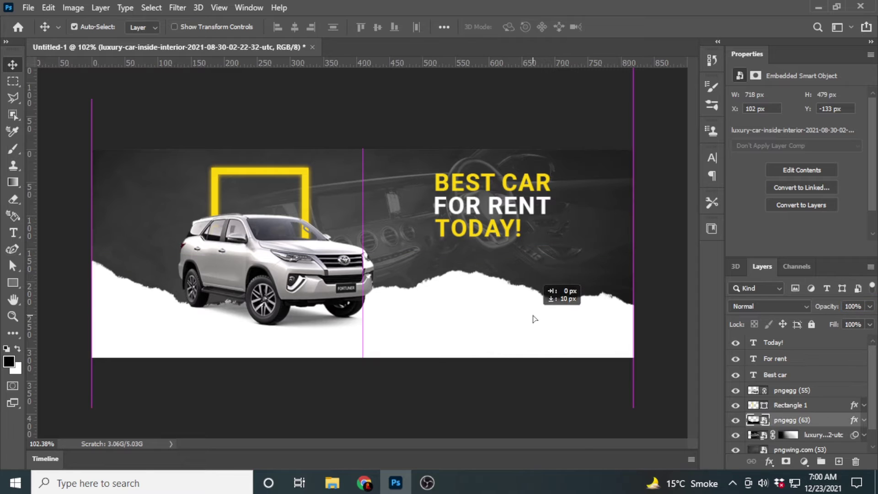
Add a text box under the headline reading FIND THE BEST CAR FOR YOU TODAY!
key("t")
mouse_move(436, 245)
left_mouse_down()
mouse_move(567, 268)
mouse_move(560, 272)
left_mouse_up()
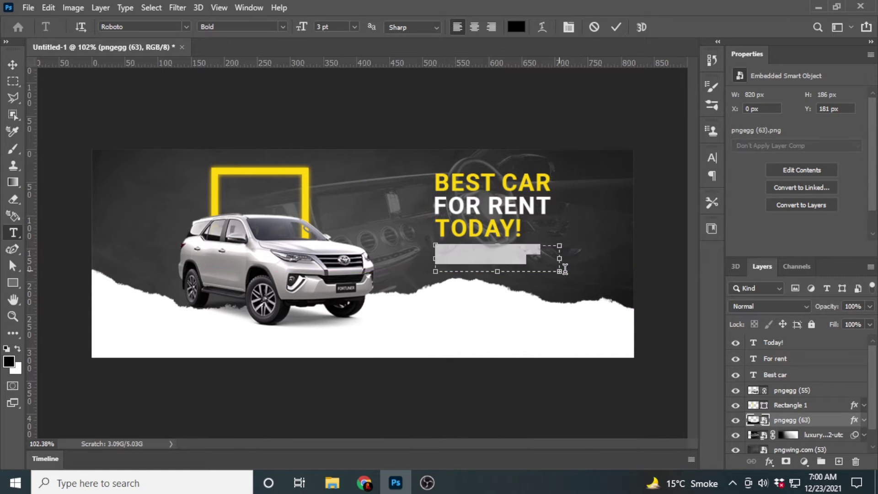
key("BackSpace")
type("FIND THE BEST CAR FOR YOU TODAY!")
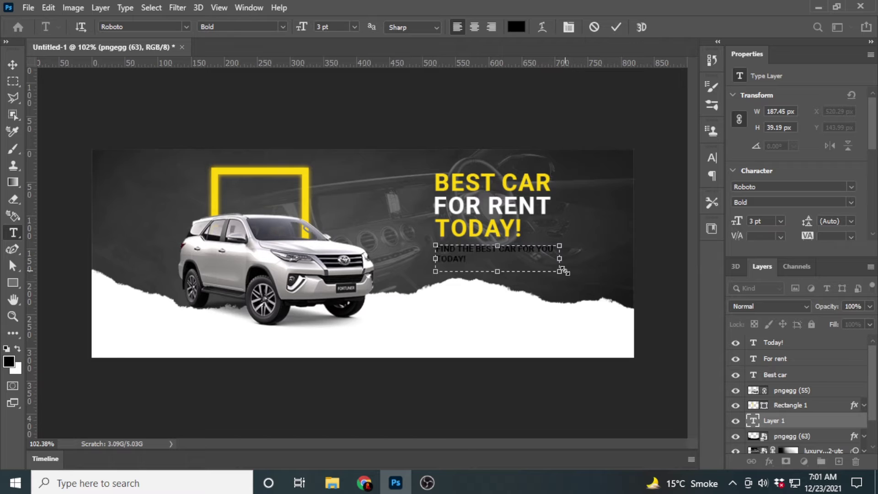
key("ctrl+Return")
Set the subline to Regular weight and white colour.
left_click(850, 202)
left_click(840, 224)
left_click(836, 200)
left_click(398, 313)
left_click(840, 91)
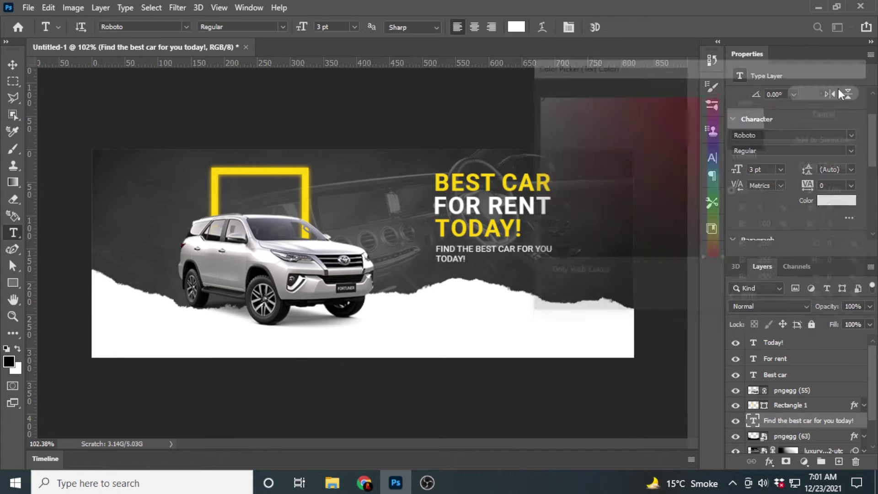
Move the subline layer to the top and enlarge it with the headline slightly.
left_click_drag(788, 421, 788, 341)
left_click(775, 391, "shift")
key("v")
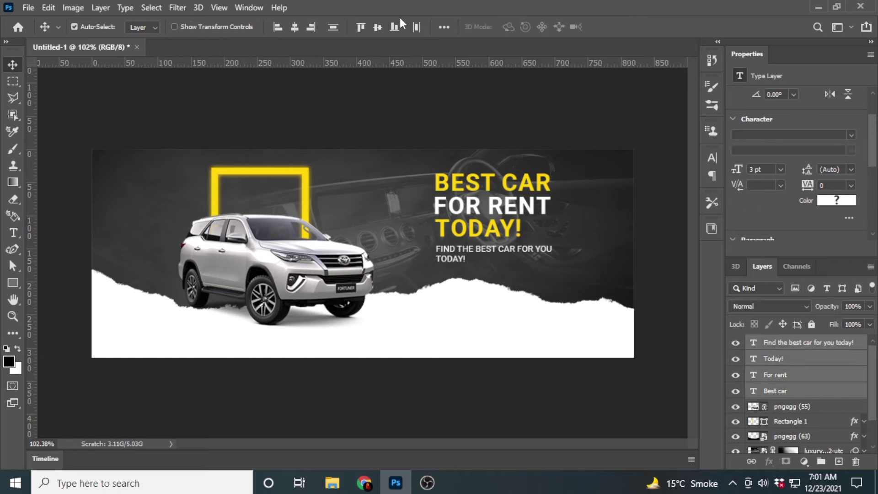
key("ctrl+t")
left_click_drag(560, 223, 466, 189)
left_click(640, 28)
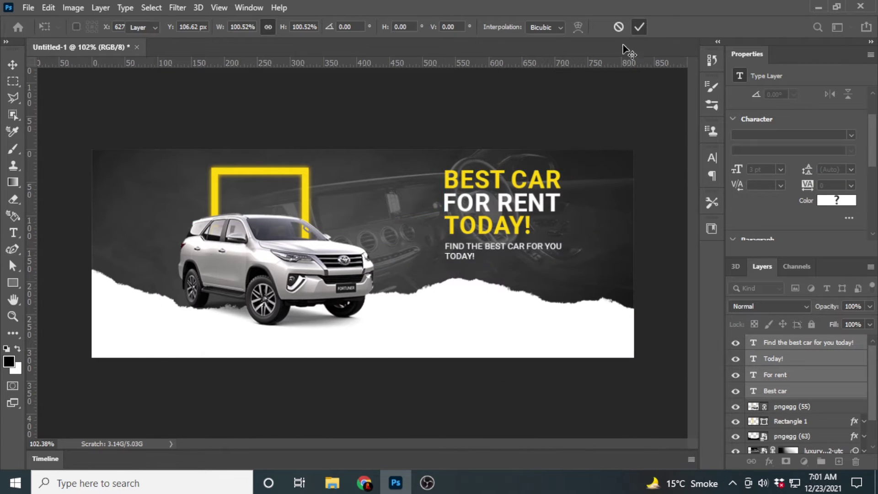
scroll(286, 182, "up", 3)
scroll(274, 172, "up", 3)
Nudge the SUV down slightly and add placeholder text inside the yellow frame.
left_click_drag(238, 261, 236, 270)
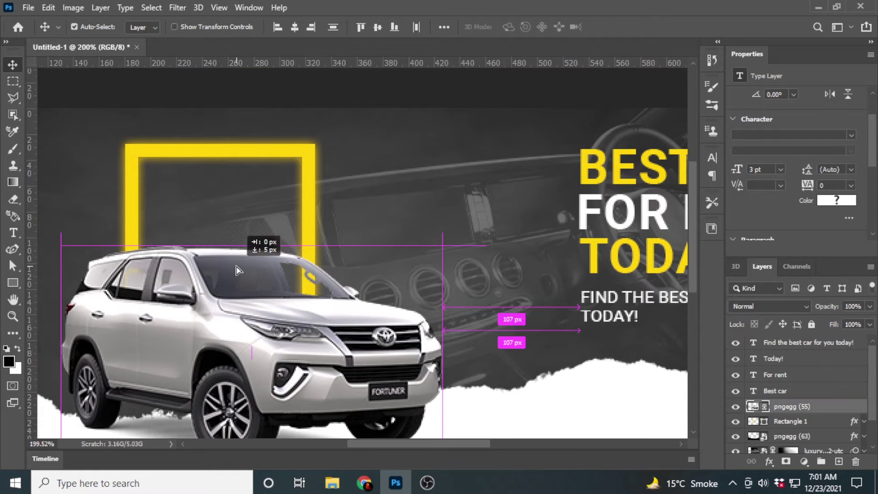
key("t")
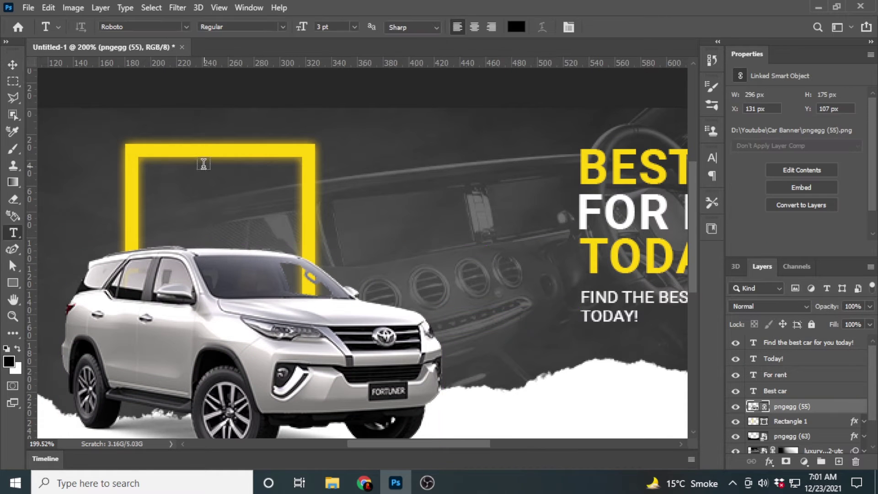
left_click(175, 182)
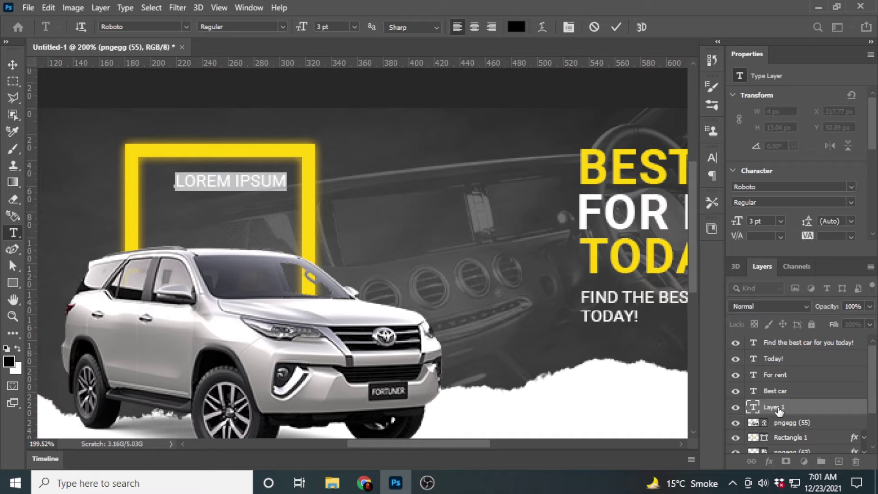
Move the new text layer to the top and group the four headline text layers.
left_click_drag(779, 411, 784, 341)
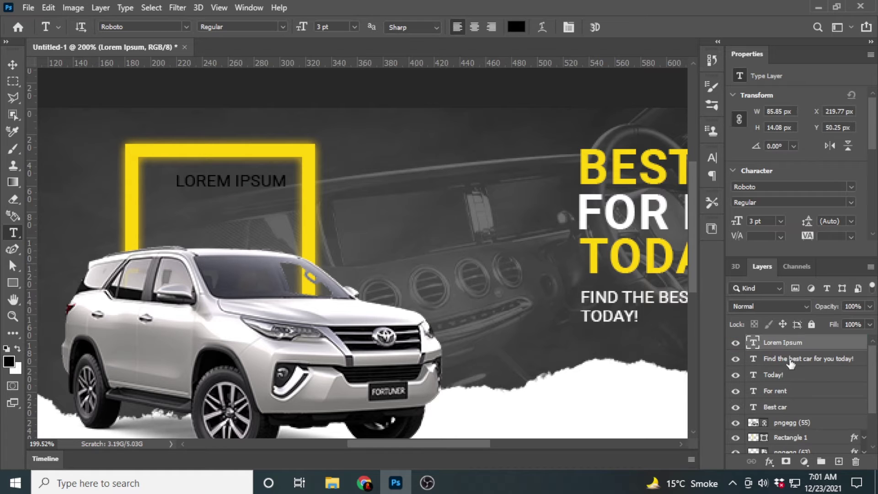
left_click(792, 360)
left_click(777, 407, "shift")
left_click(822, 461)
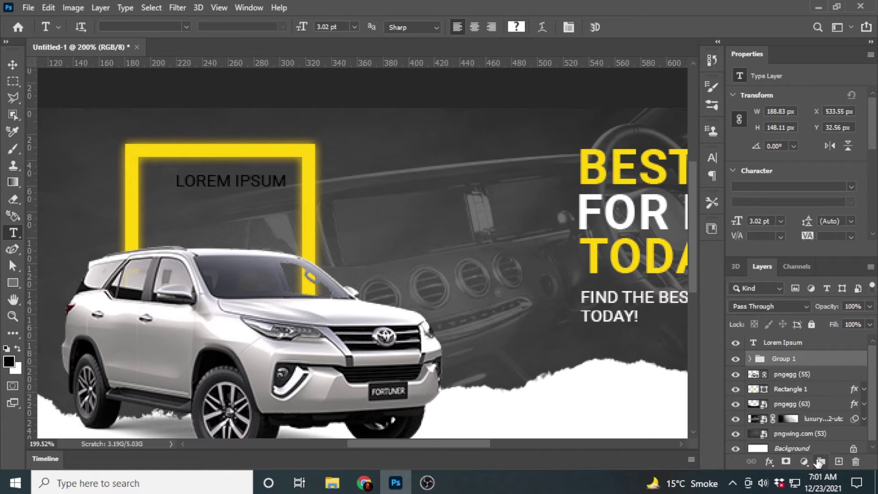
Make the Lorem Ipsum placeholder text white.
left_click(13, 67)
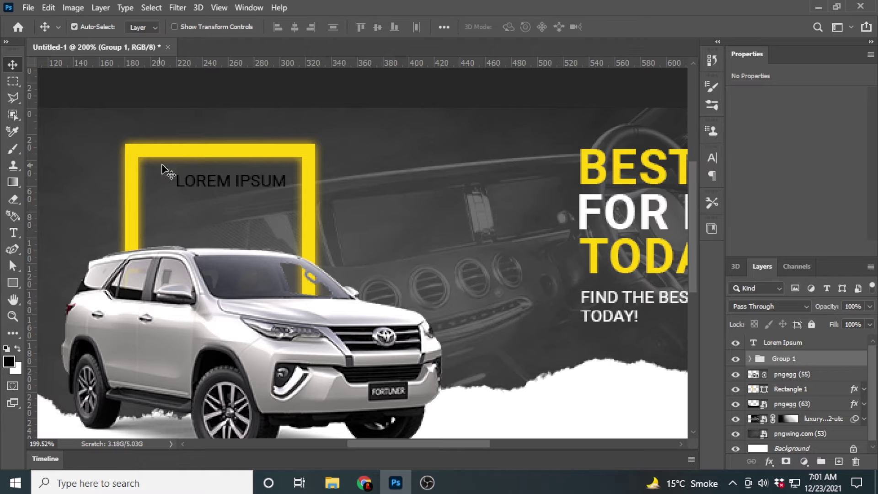
left_click(213, 183)
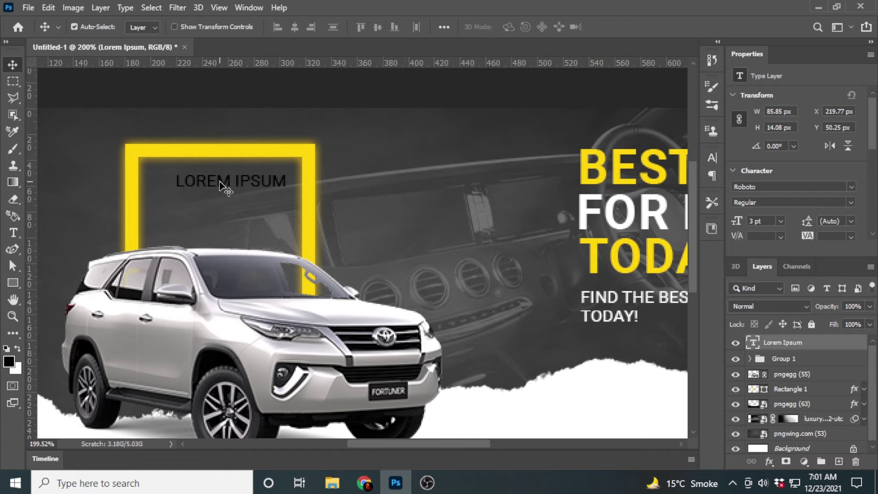
left_click_drag(222, 188, 210, 186)
scroll(845, 210, "down", 3)
left_click(837, 189)
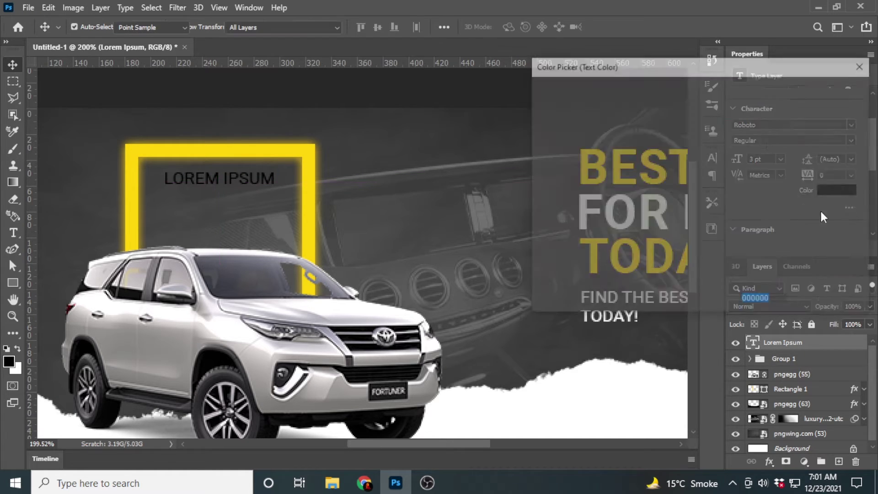
left_click(838, 93)
Replace the placeholder with the label PRICE START FRO.
double_click(235, 179)
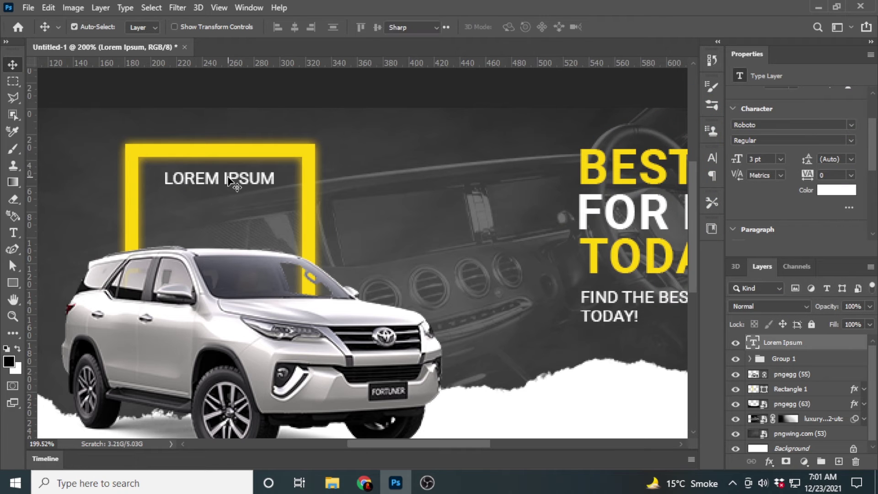
type("PRICE C")
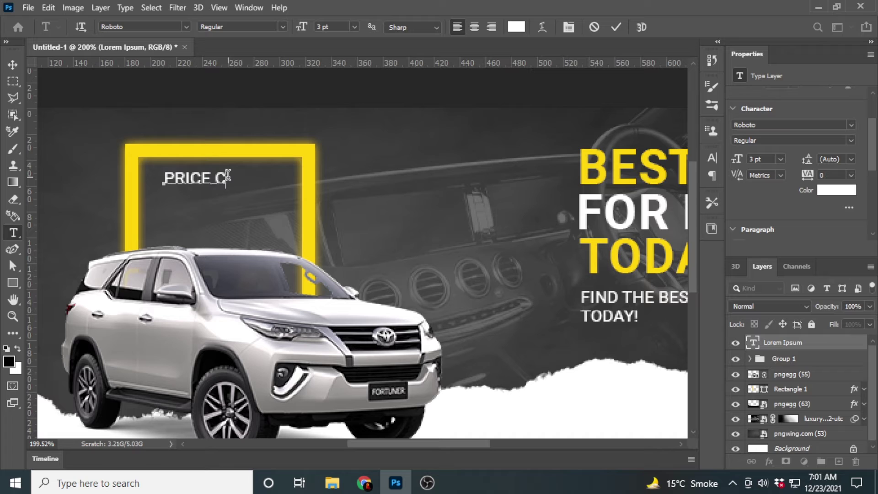
type("RT F")
type("RO")
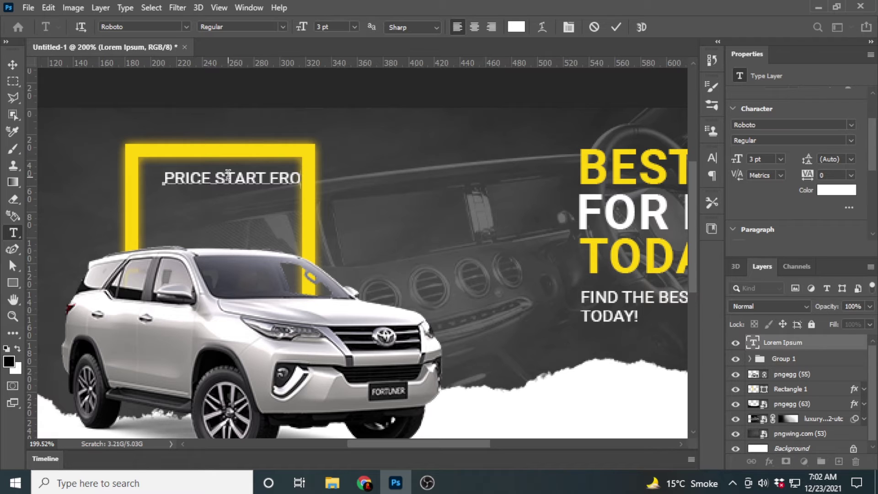
key("ctrl+Return")
key("v")
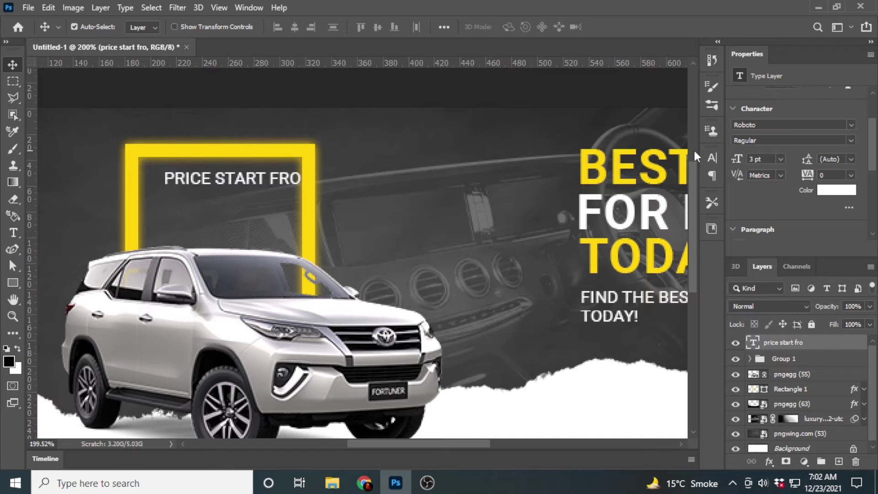
Shrink the label to about 84% and nudge it up and left in the frame.
key("ctrl+t")
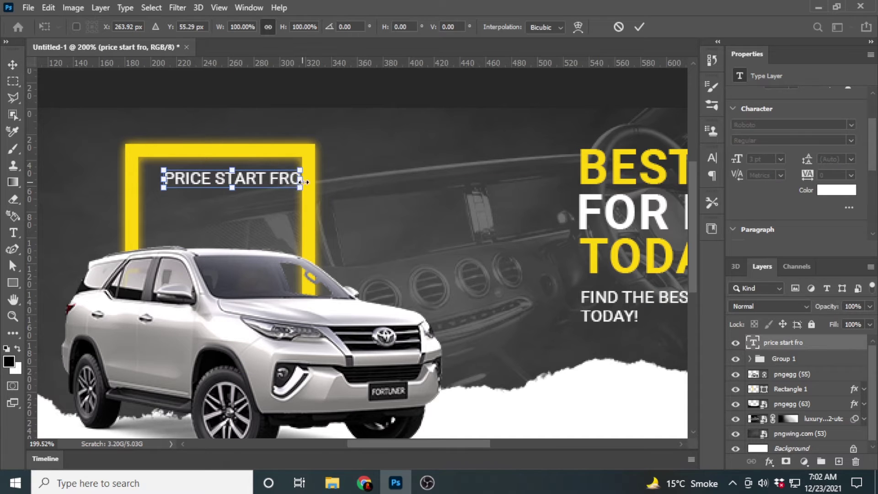
left_click_drag(301, 178, 283, 174)
left_click_drag(220, 178, 218, 176)
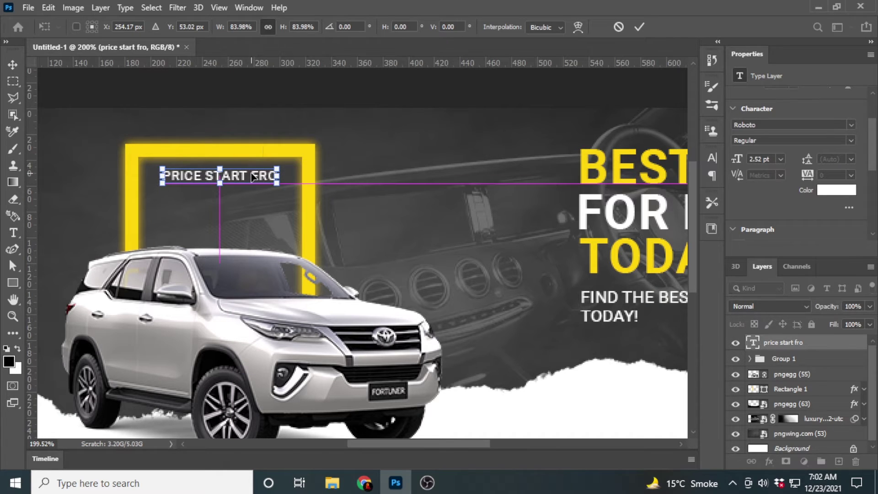
left_click(639, 27)
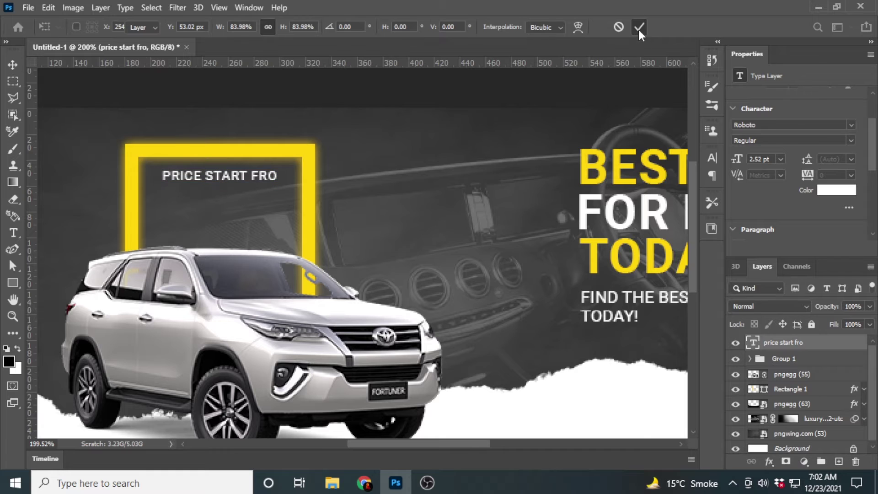
left_click(13, 281)
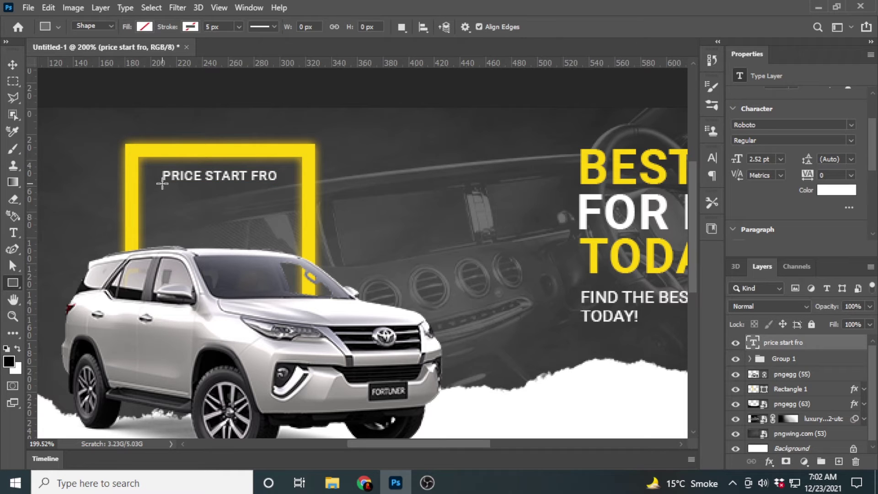
Draw a thin rectangle under PRICE START FRO and fill it yellow.
left_click_drag(162, 183, 276, 186)
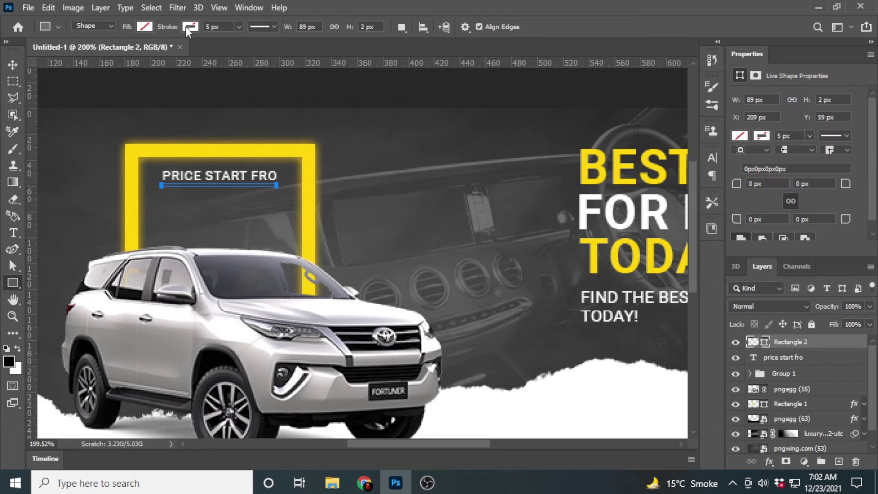
left_click(143, 26)
left_click(84, 90)
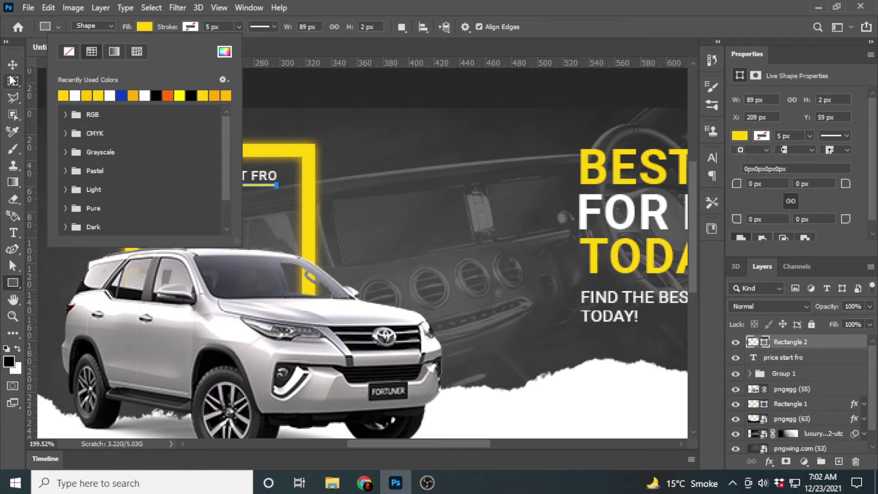
key("Return")
key("v")
Zoom in and thin the yellow line to about half its height.
scroll(330, 146, "up", 5)
left_click_drag(233, 181, 494, 209)
scroll(435, 244, "up", 2)
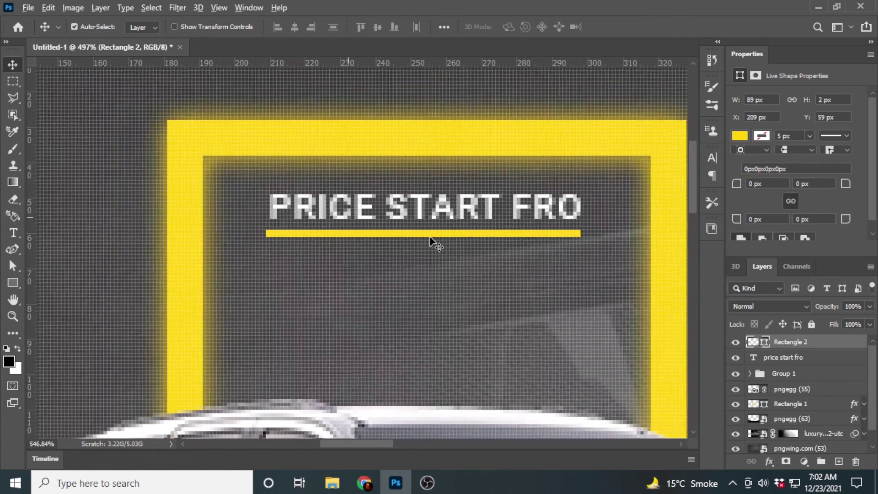
scroll(427, 239, "up", 2)
key("ctrl+t")
left_click_drag(423, 244, 423, 240)
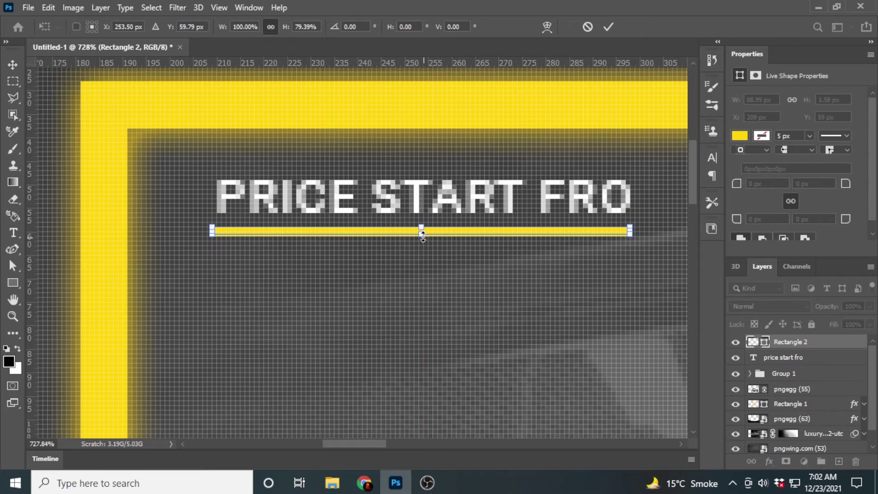
left_click_drag(424, 241, 422, 231)
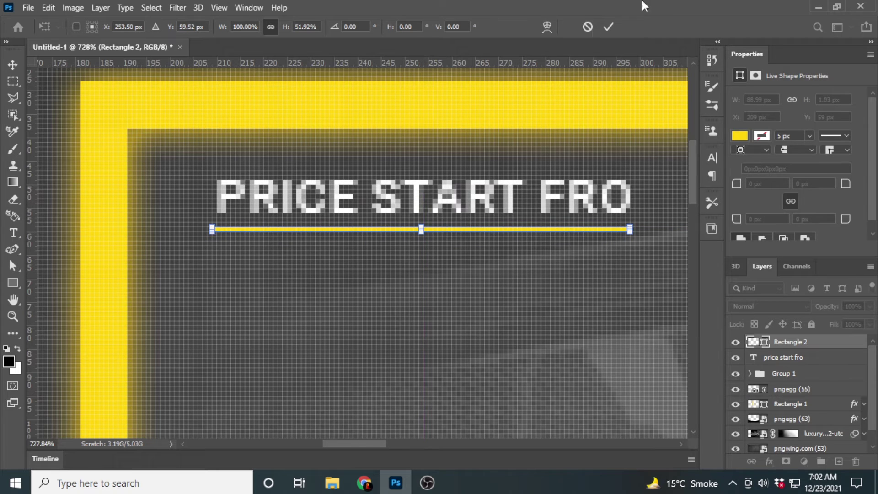
left_click(608, 28)
Enlarge the label and its underline together slightly and shift them down.
scroll(416, 255, "down", 1)
scroll(416, 255, "down", 3)
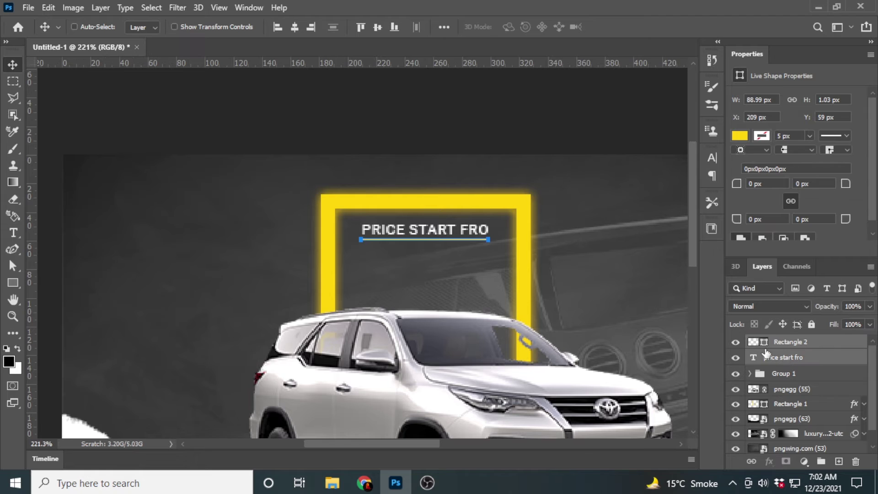
key("ctrl+t")
left_click_drag(488, 238, 500, 228)
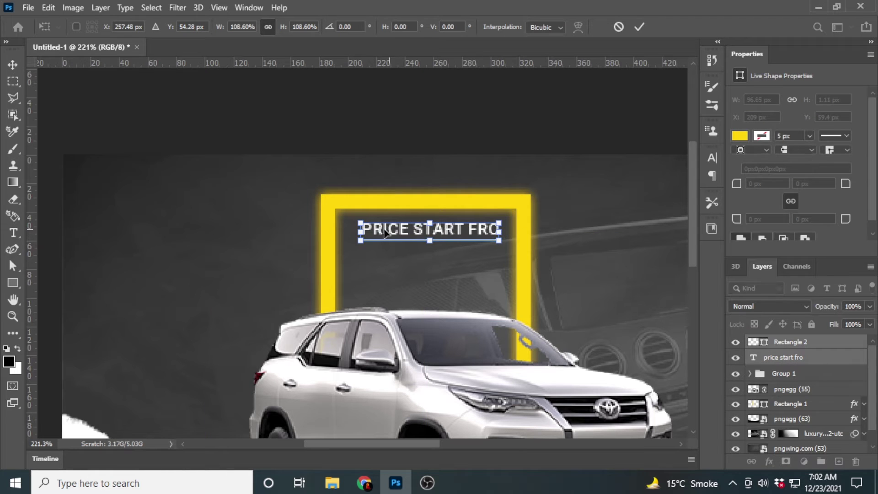
left_click_drag(358, 231, 352, 229)
left_click_drag(457, 235, 457, 237)
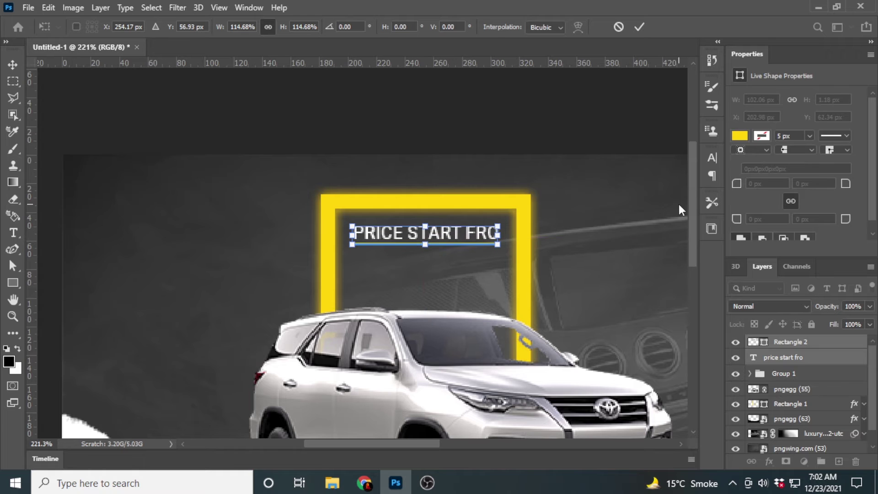
key("Return")
Duplicate the label below, retype it as the $85,99 price, and move it up-right.
scroll(481, 335, "down", 3)
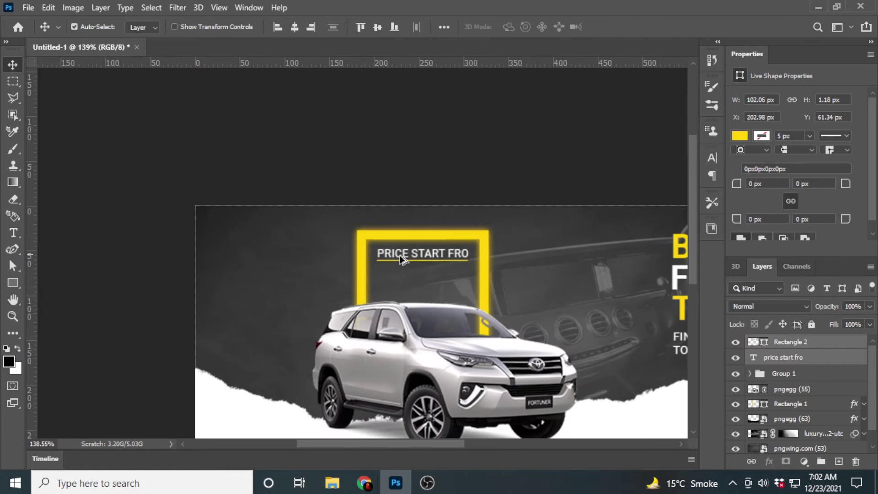
left_click(455, 172)
left_click_drag(447, 260, 435, 291)
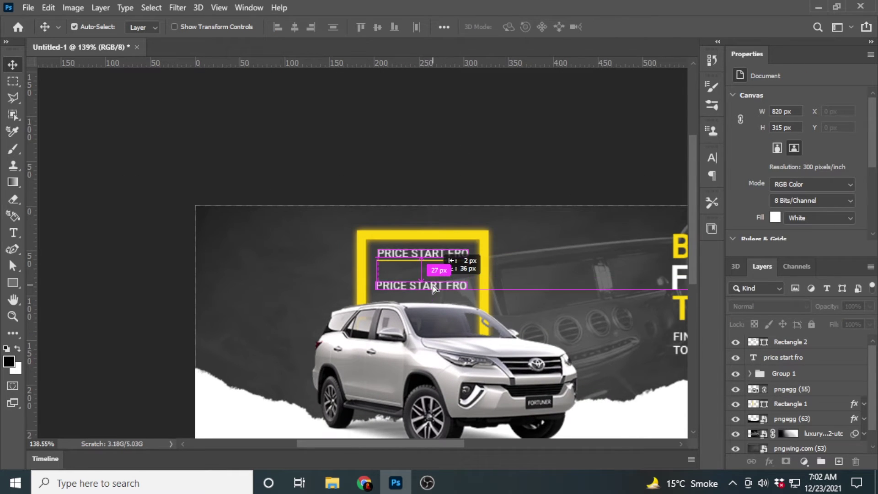
double_click(434, 288)
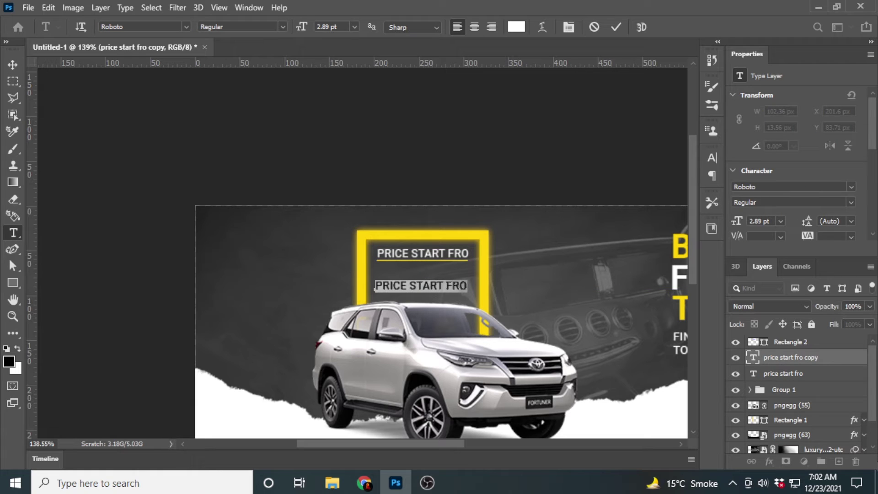
type("$85.99")
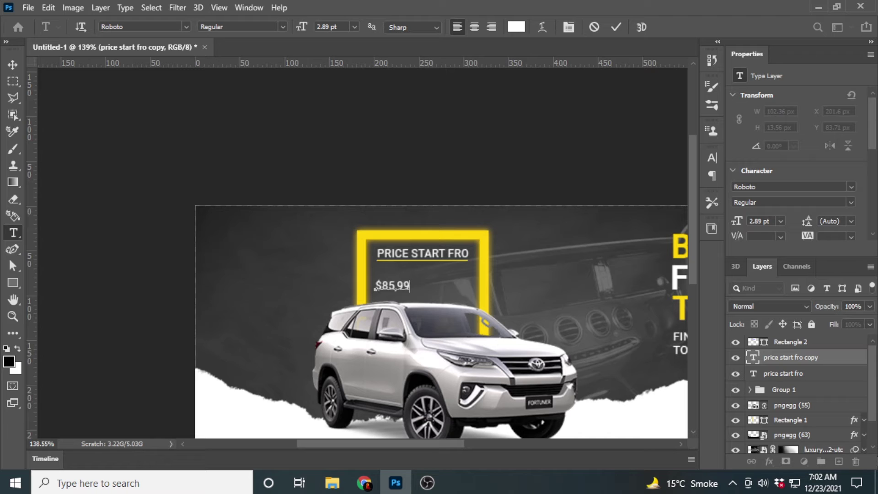
scroll(386, 231, "up", 5)
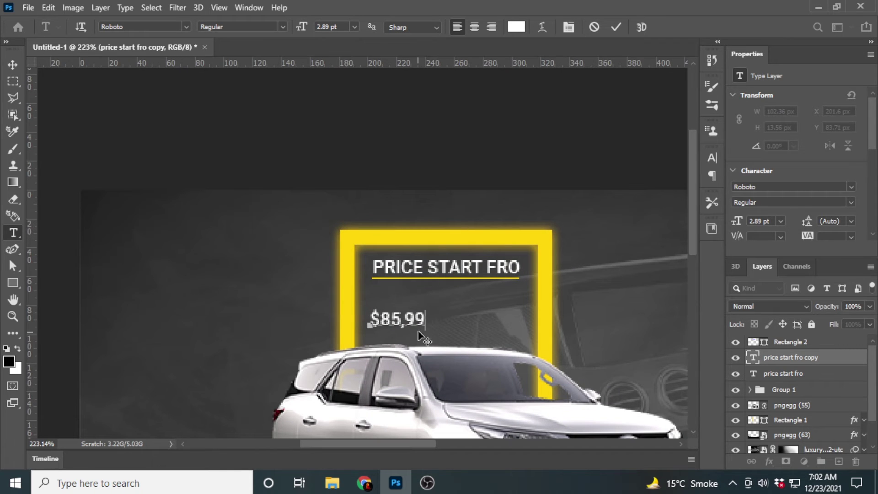
left_click_drag(436, 348, 472, 336)
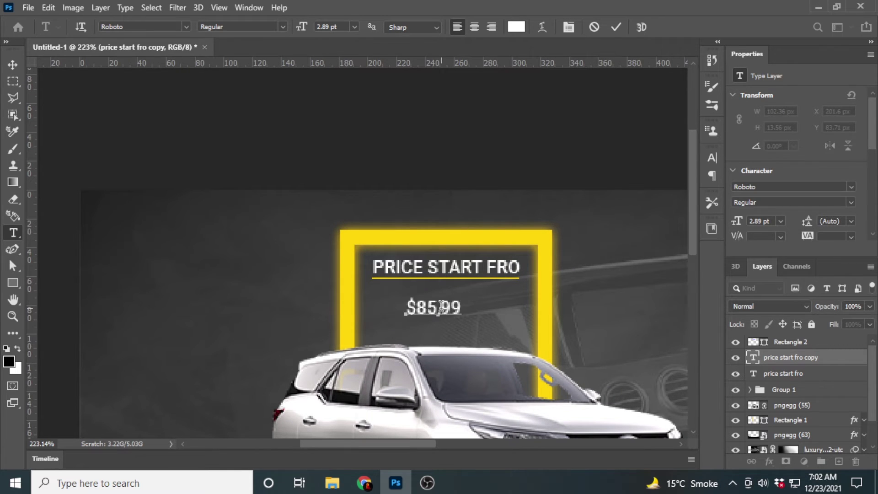
Make the $ sign and the 99 cents superscript.
left_click_drag(416, 313, 393, 307)
left_click_drag(872, 149, 871, 210)
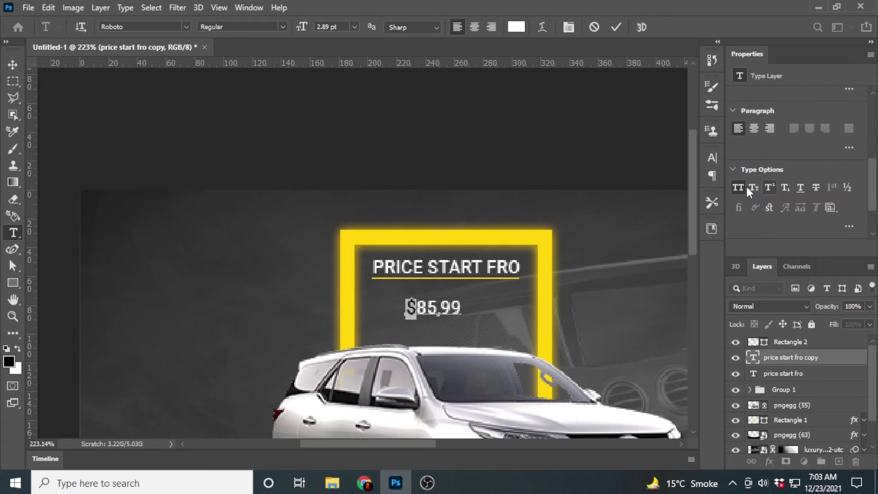
left_click(771, 188)
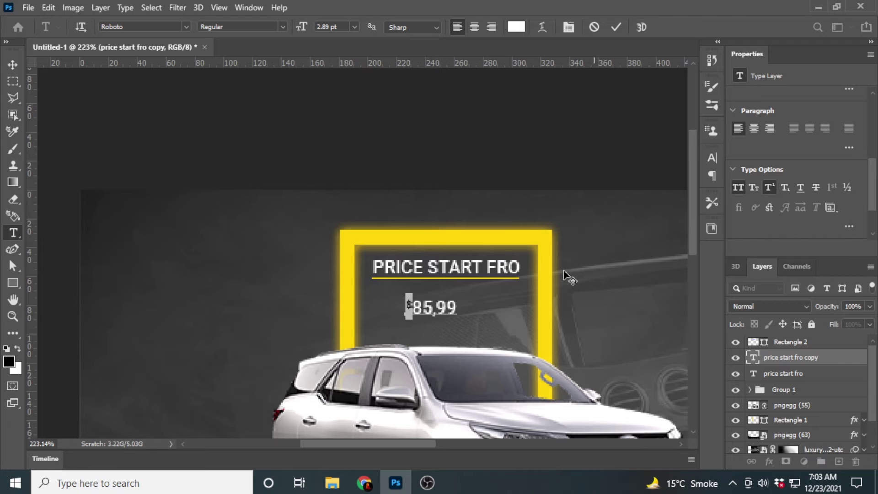
left_click_drag(436, 314, 457, 311)
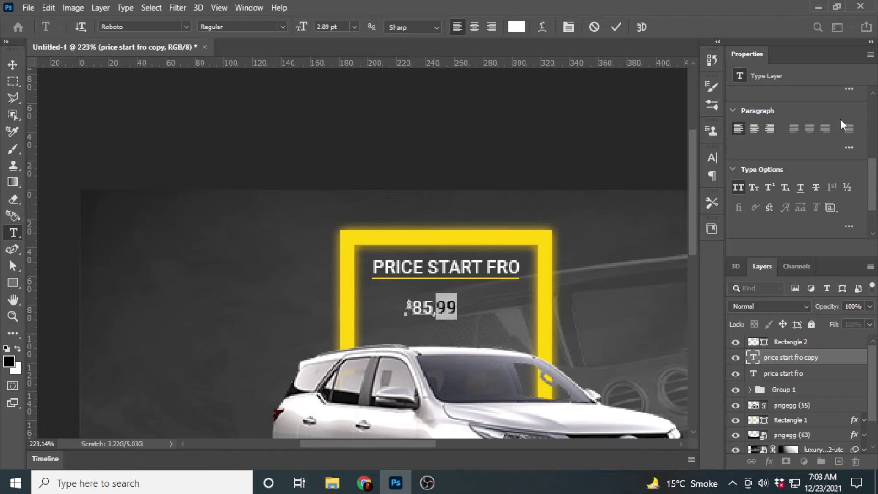
left_click(771, 187)
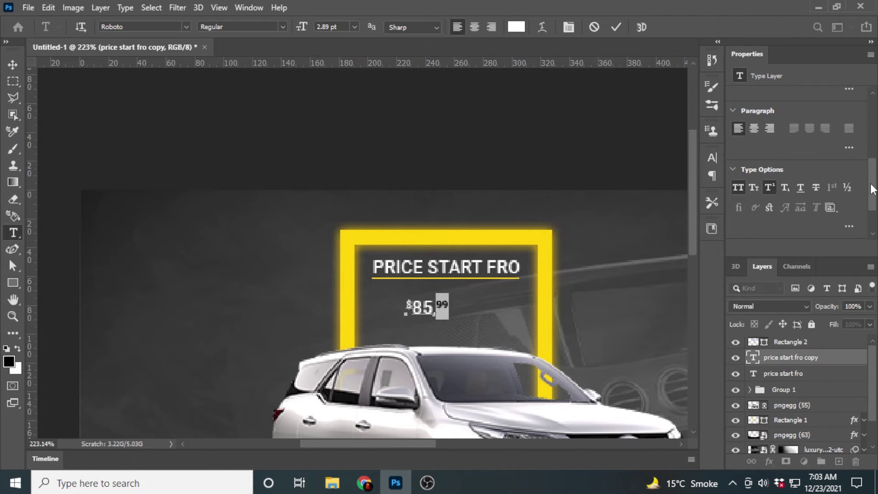
left_click_drag(873, 189, 877, 154)
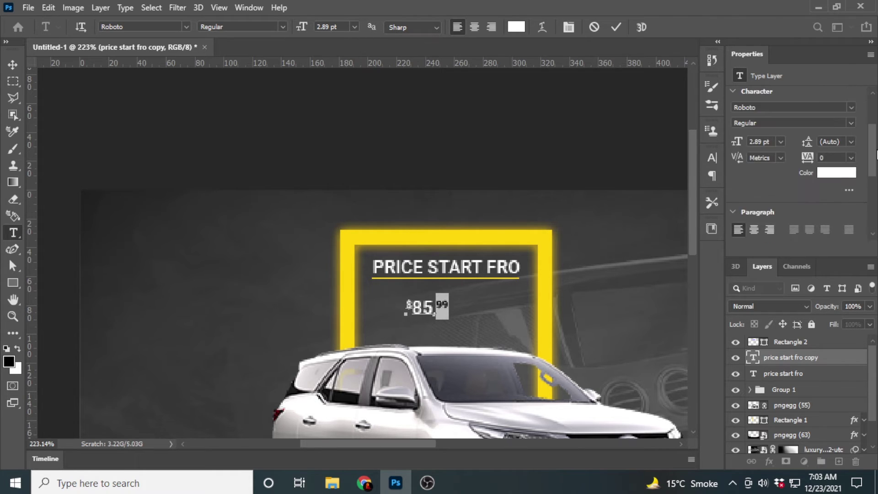
left_click(13, 65)
Scale the price up to about 270% to fill the frame and make it Bold.
key("ctrl+t")
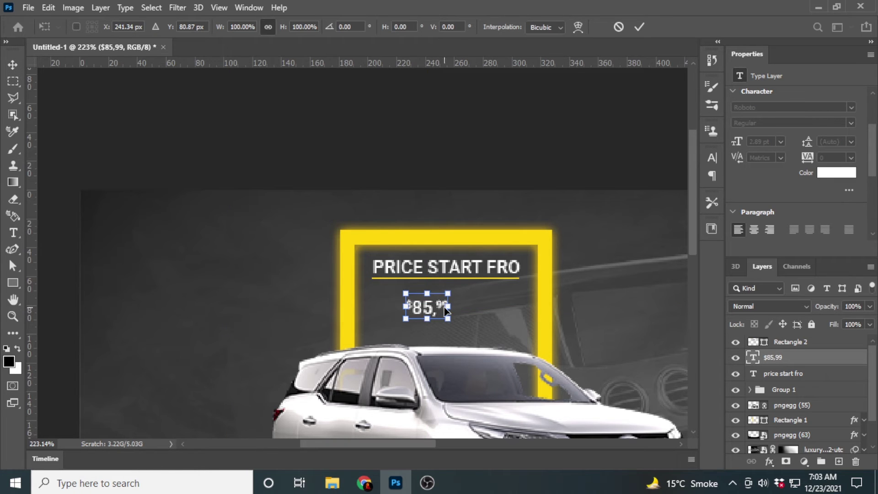
left_click_drag(448, 307, 518, 305)
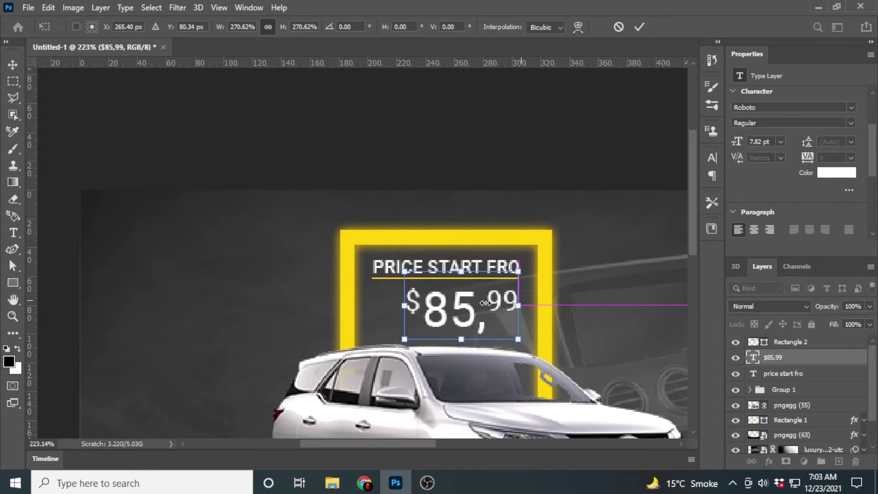
left_click_drag(405, 305, 372, 305)
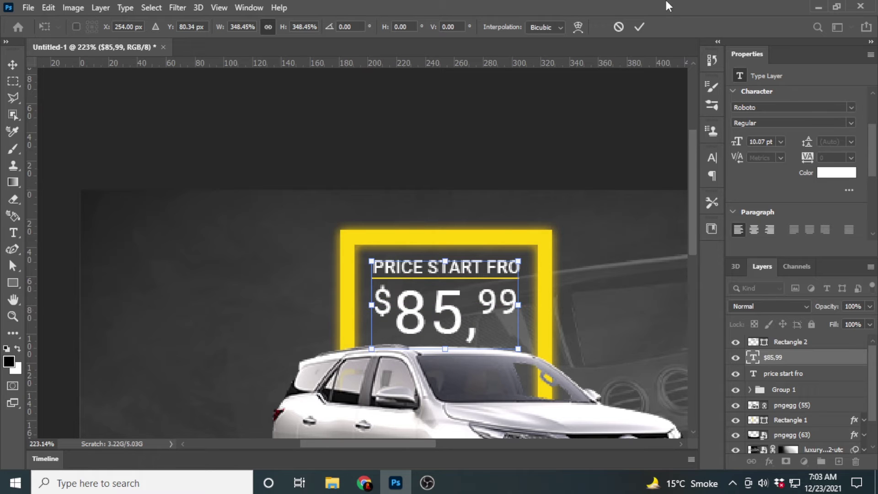
left_click(638, 27)
left_click(851, 123)
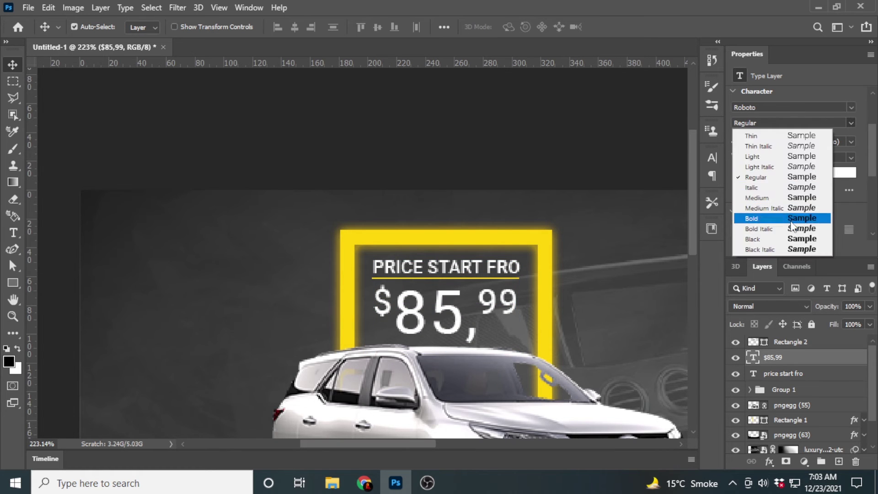
left_click(778, 218)
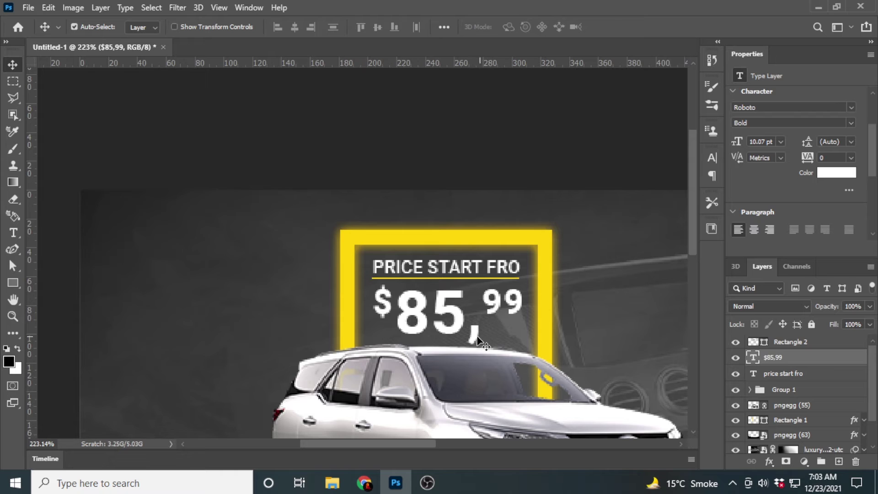
Tighten the kerning before the 99 to -50.
double_click(482, 303)
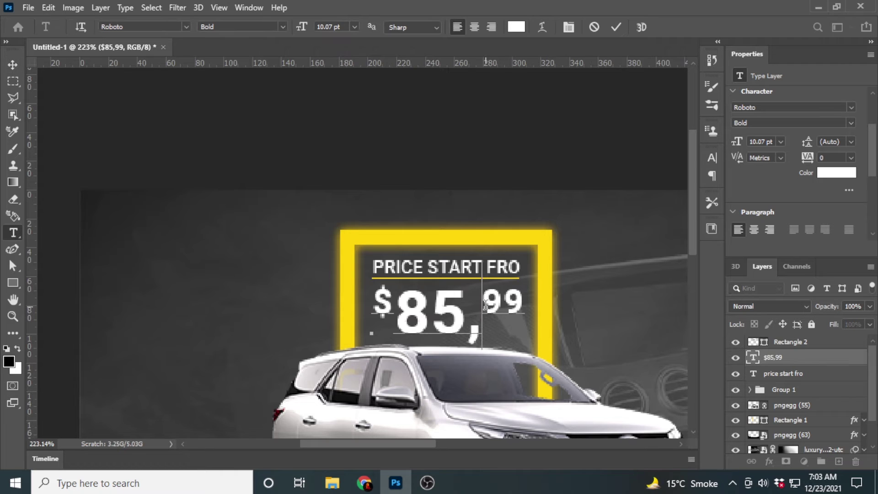
left_click_drag(740, 161, 750, 161)
type("-50")
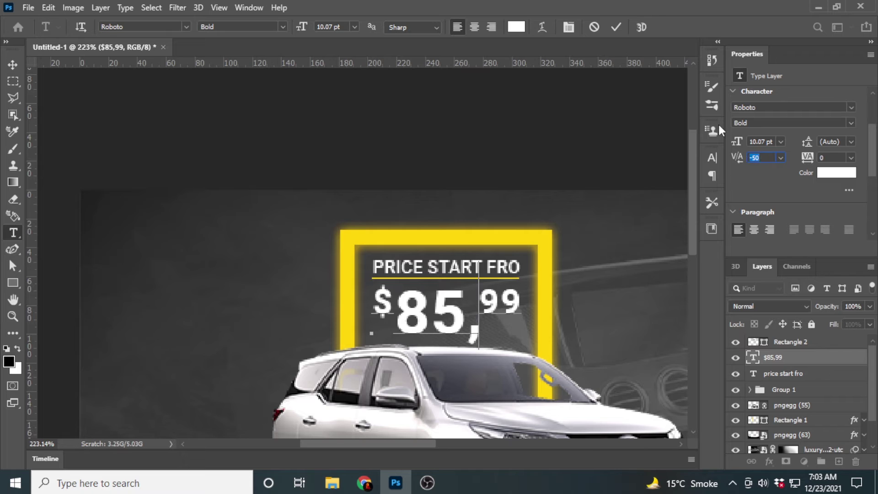
left_click(616, 27)
key("v")
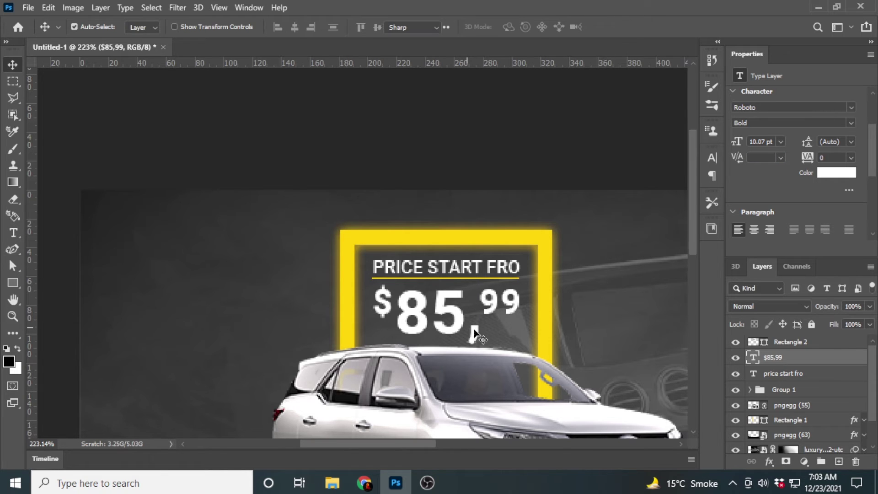
Shrink the comma in the price to 5 pt.
double_click(471, 333)
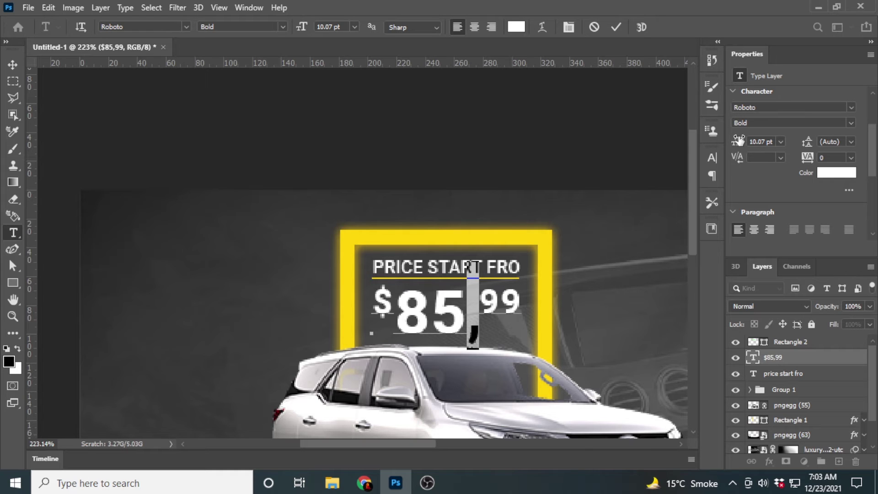
left_click_drag(739, 141, 736, 143)
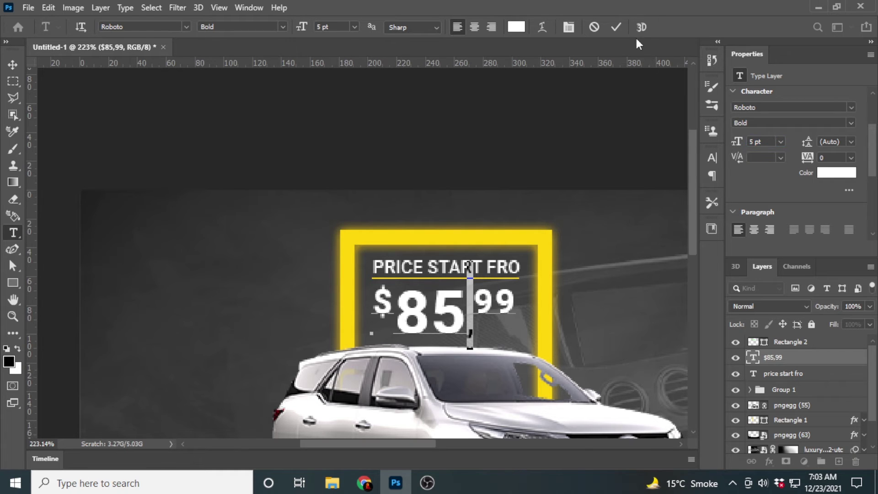
left_click(616, 27)
key("v")
Scale the price down slightly to about 98%.
key("ctrl+t")
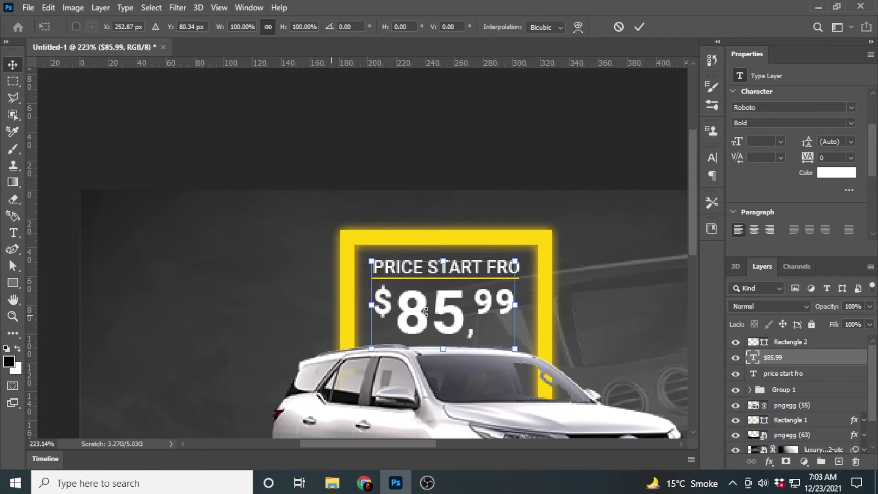
left_click_drag(374, 305, 374, 304)
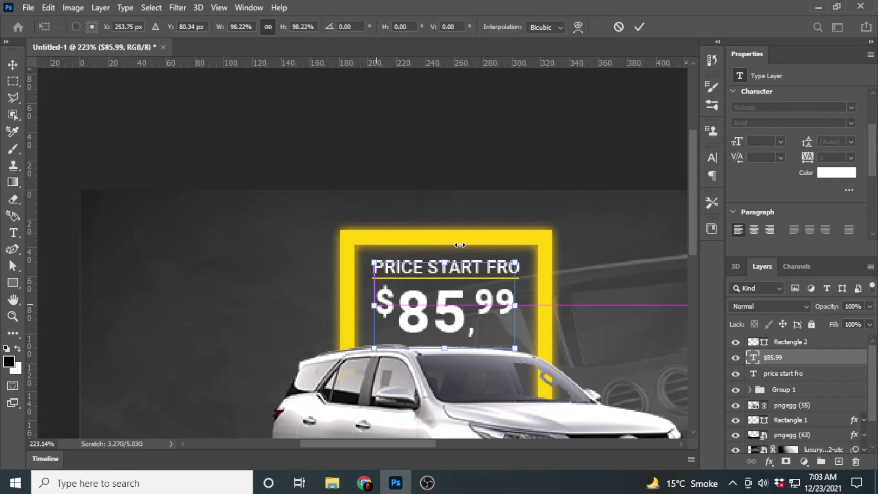
left_click(645, 25)
Group the price frame, heading and amount layers into a group named price.
key("ctrl+0")
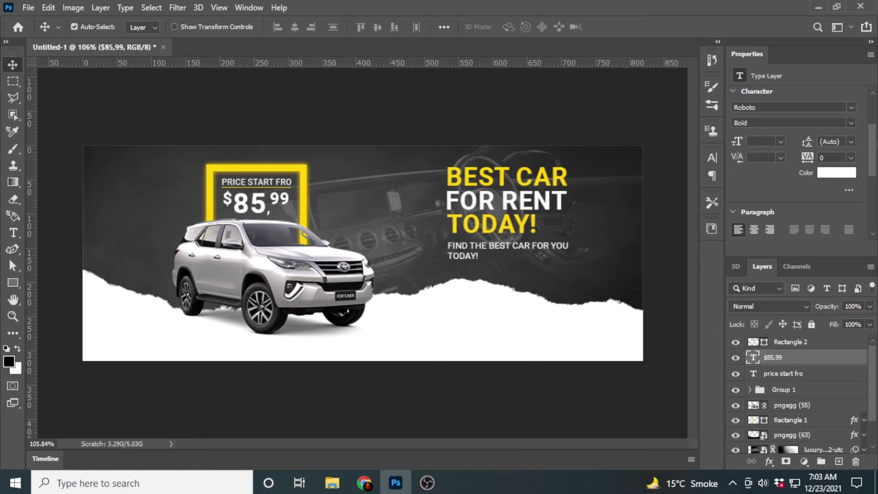
left_click(783, 373)
left_click(789, 342, "shift")
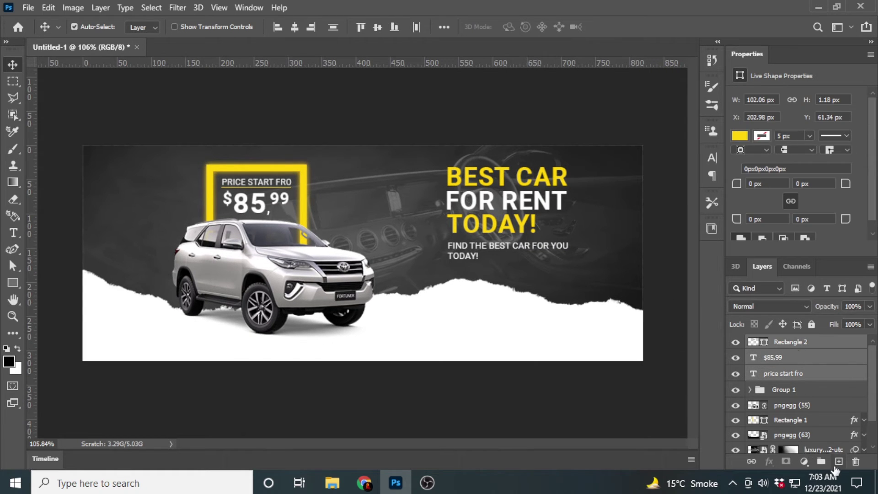
left_click(822, 461)
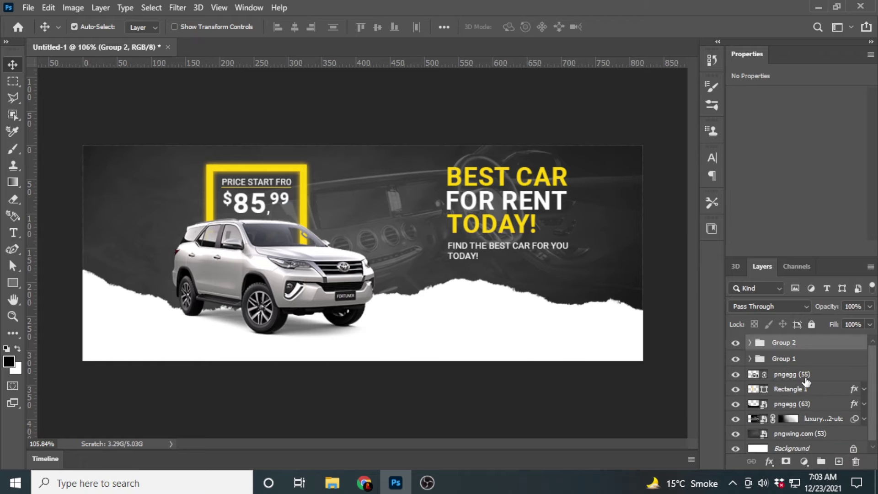
double_click(783, 343)
type("e")
key("Return")
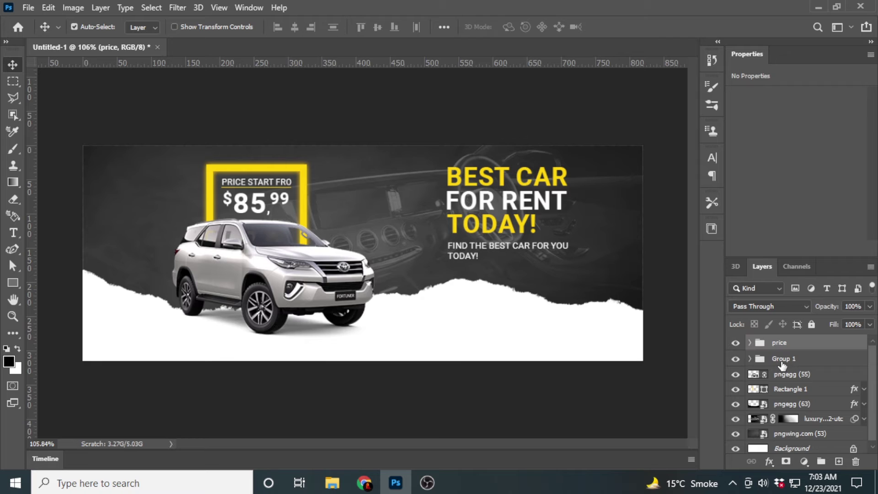
Rename the headline group to Title and reselect the price group.
double_click(783, 360)
type("Ti")
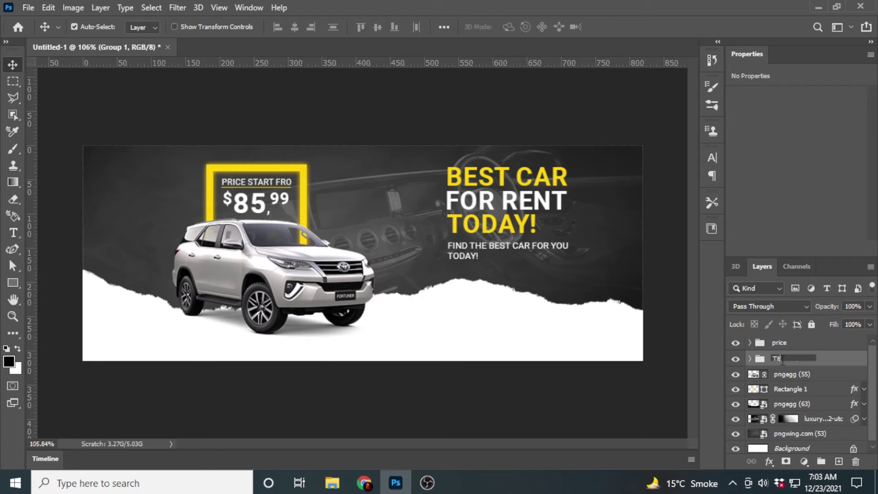
type("le")
key("Return")
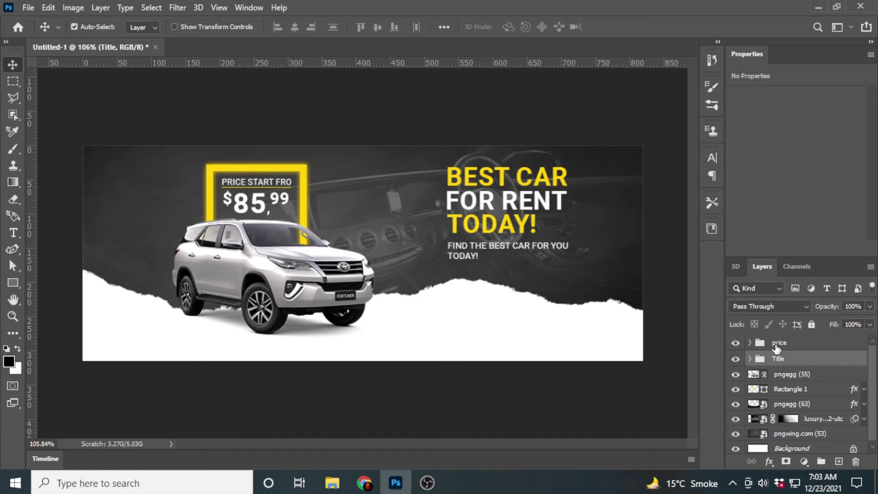
left_click(777, 347)
left_click(28, 8)
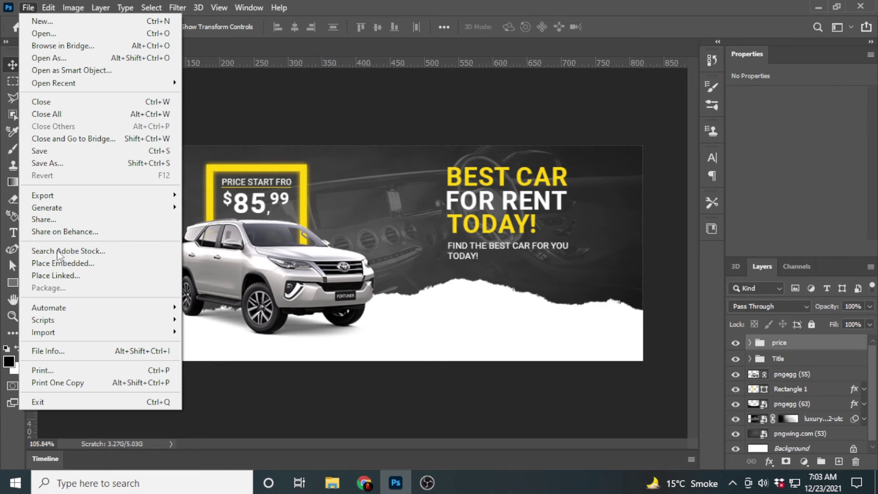
Place the petrol-station image embedded, shrinking it and moving it to the upper left.
left_click(64, 263)
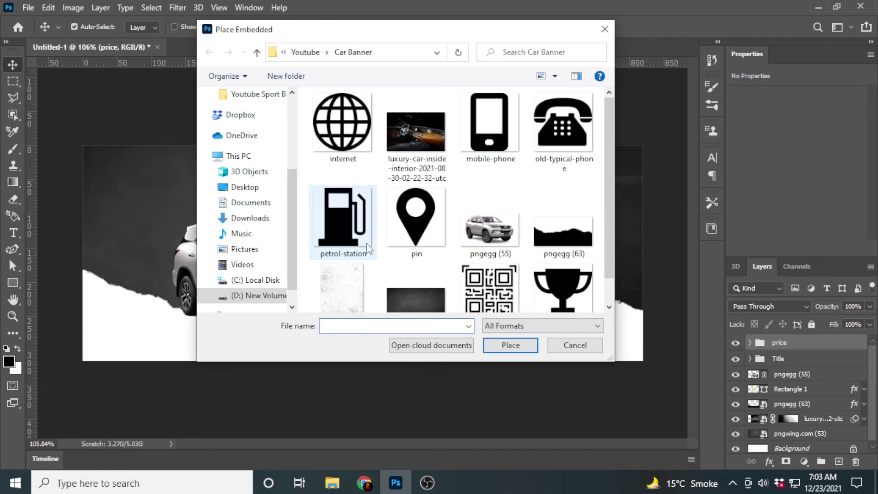
double_click(343, 219)
mouse_move(471, 137)
left_mouse_down()
mouse_move(275, 344)
mouse_move(137, 201)
left_mouse_up()
left_click(618, 26)
key("ctrl+plus")
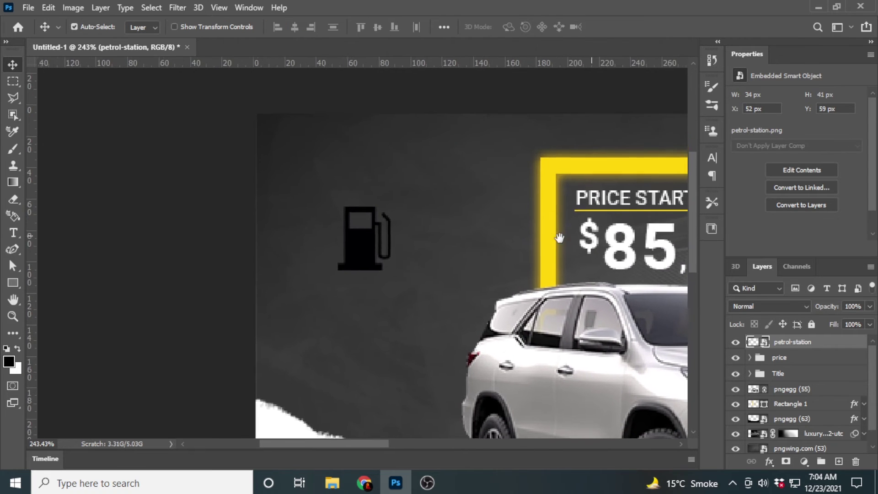
mouse_move(366, 238)
left_mouse_down()
mouse_move(354, 212)
mouse_move(402, 249)
left_mouse_up()
left_click(779, 358)
Draw a yellow ellipse behind the pump icon and centre the icon horizontally on it.
right_click(13, 282)
left_click(64, 308)
left_click(144, 26)
left_click(63, 95)
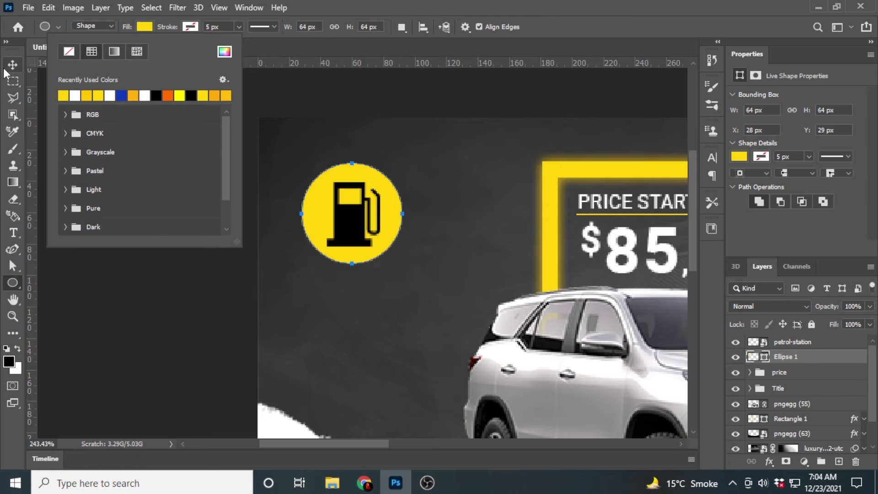
left_click(12, 66)
left_click(794, 343, "shift")
left_click(295, 27)
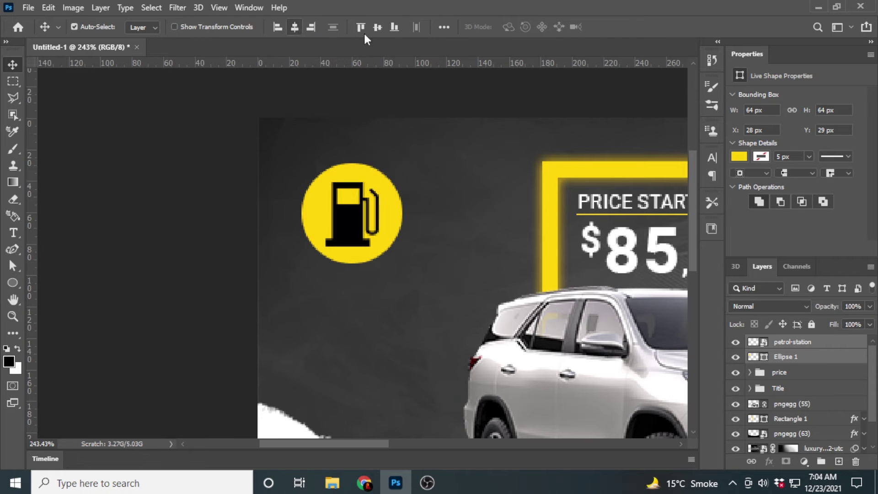
Scale the yellow circle and pump icon down together, then adjust the pump icon alone.
key("ctrl+t")
mouse_move(403, 162)
left_mouse_down()
mouse_move(376, 188)
mouse_move(506, 242)
left_mouse_up()
left_click(639, 27)
key("ctrl+t")
key("Return")
left_click(793, 342)
key("ctrl+t")
left_click(618, 26)
key("t")
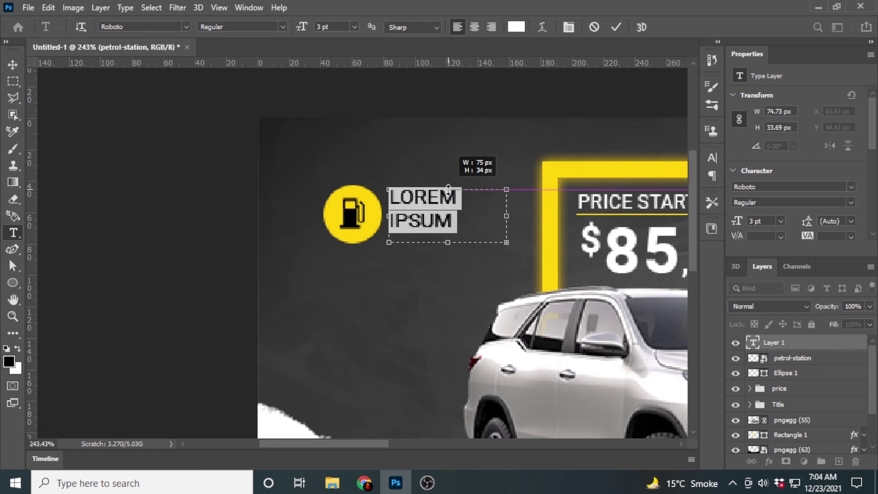
Set the LOREM IPSUM text to 2 pt and shorten its box to two lines.
left_click_drag(446, 183, 446, 190)
left_click(616, 27)
left_click(850, 202)
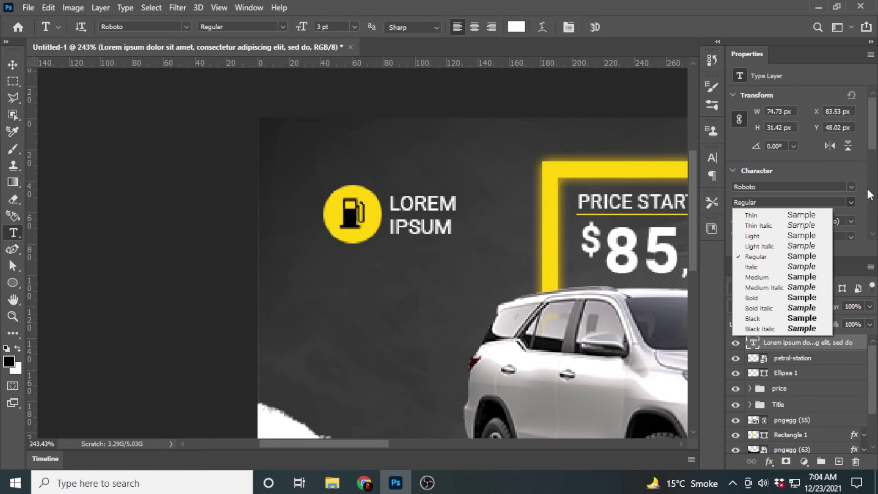
scroll(779, 152, "down", 3)
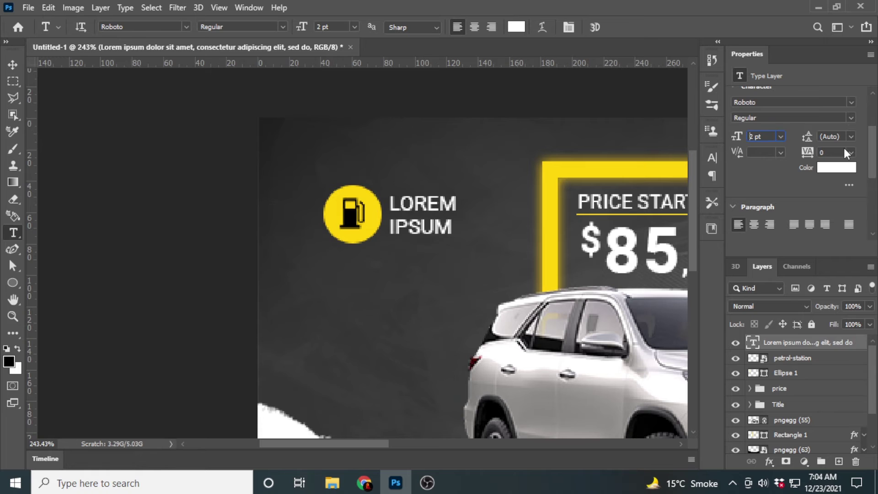
key("Return")
key("Up")
key("Down")
key("Return")
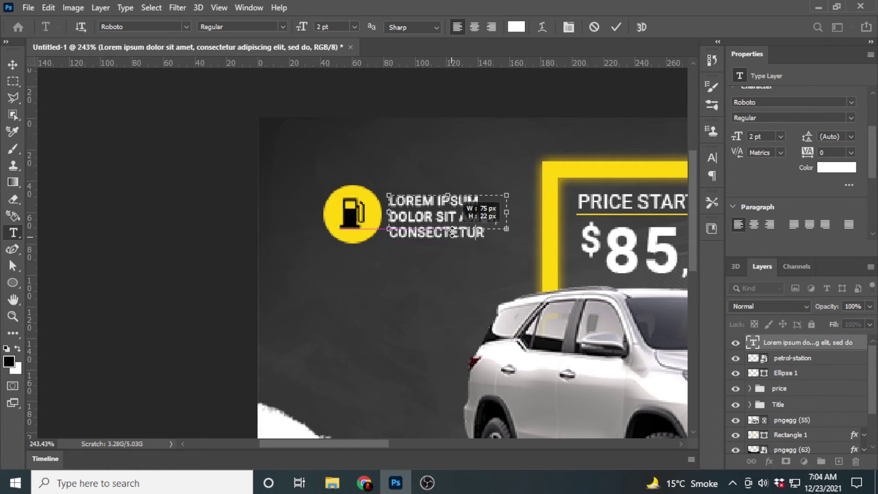
left_click_drag(461, 245, 463, 224)
left_click(12, 65)
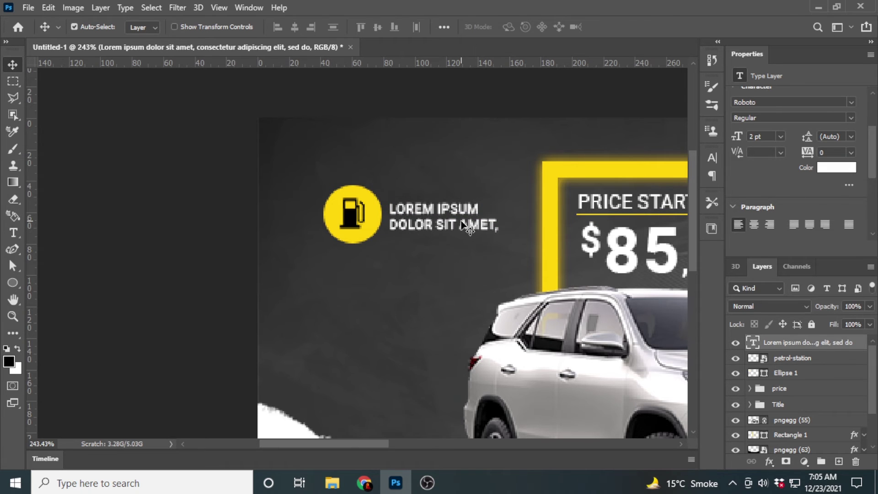
Shrink the fuel icon with its yellow circle, then group them with the text.
scroll(324, 269, "down", 3)
scroll(324, 269, "up", 1)
left_click(786, 373)
left_click(793, 358, "shift")
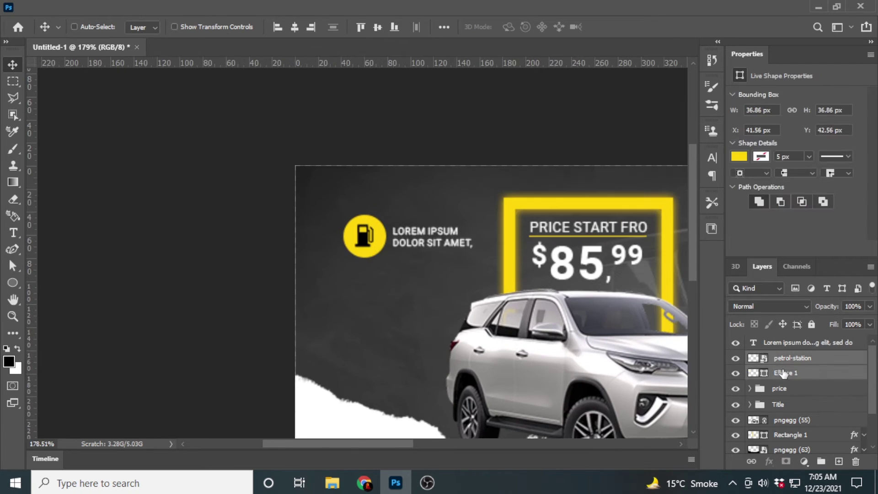
key("ctrl+t")
left_click(639, 27)
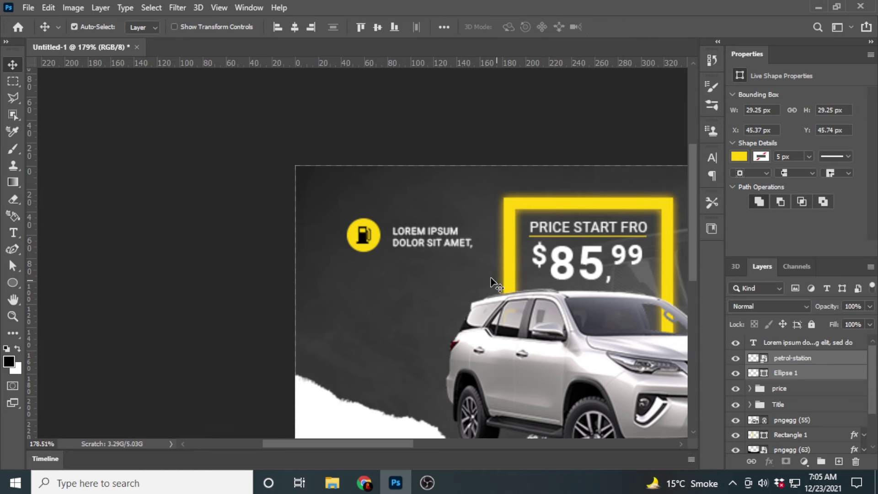
scroll(490, 277, "down", 2)
scroll(416, 258, "up", 1)
left_click(773, 342)
key("ctrl+g")
Name the group 1 and duplicate it about 80 px lower as a second row.
double_click(780, 342)
type("1")
key("Return")
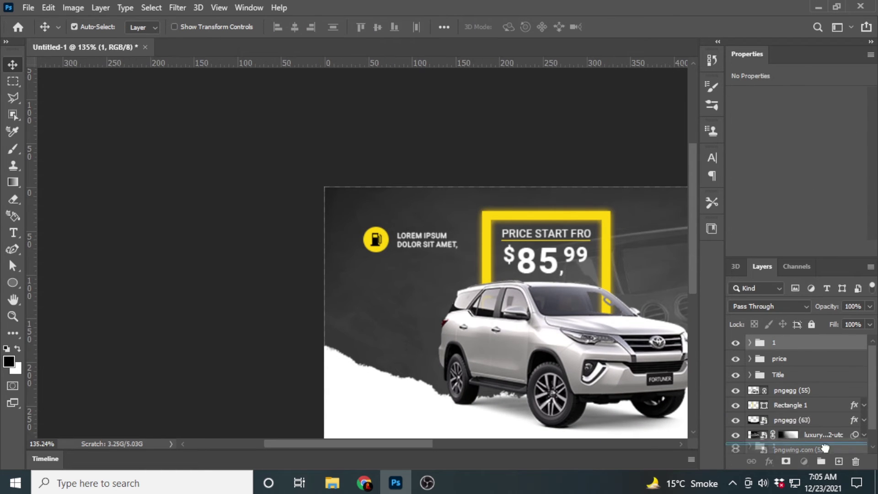
key("ctrl+j")
left_click_drag(374, 241, 375, 275)
Place the trophy silhouette embedded and scale it to fit the second yellow circle.
left_click(796, 372)
left_click(29, 8)
left_click(514, 288)
left_click(508, 341)
scroll(361, 273, "down", 3)
scroll(372, 291, "up", 3)
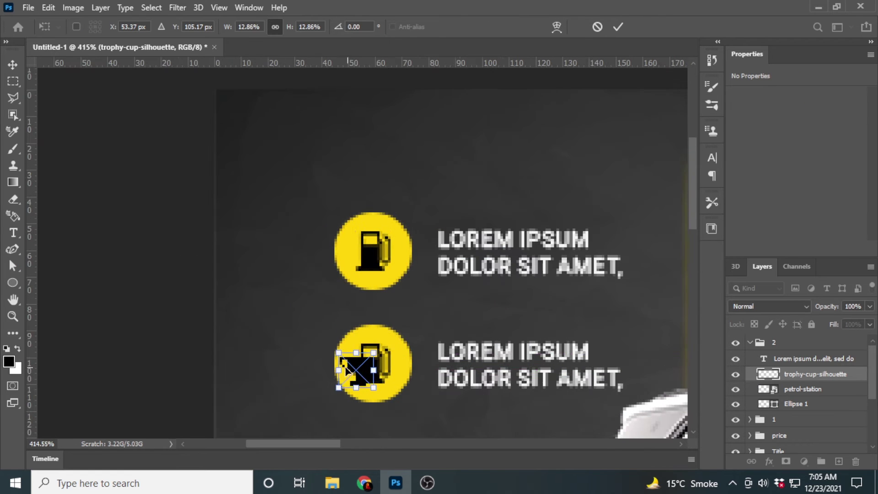
left_click_drag(389, 384, 371, 389)
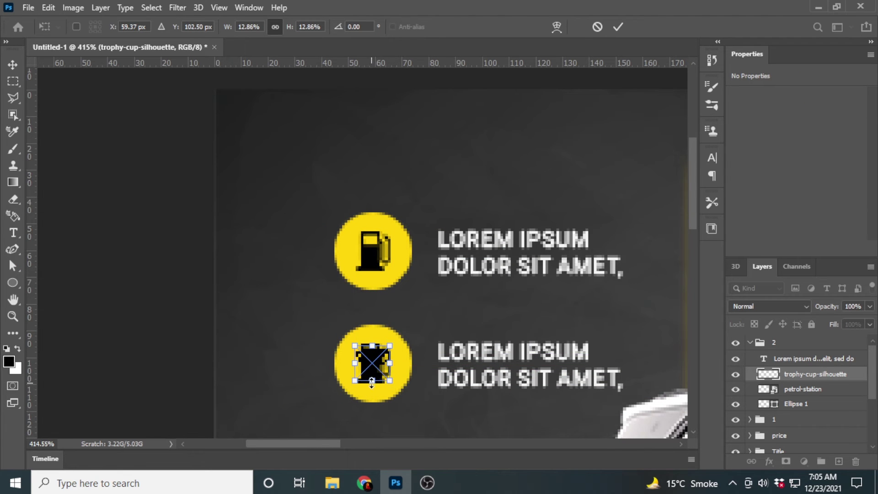
left_click_drag(389, 349, 394, 342)
key("Return")
Delete the copied fuel icon from group 2 and nudge the trophy down slightly.
left_click(856, 389)
key("Delete")
left_click(805, 374)
key("Down")
key("Down")
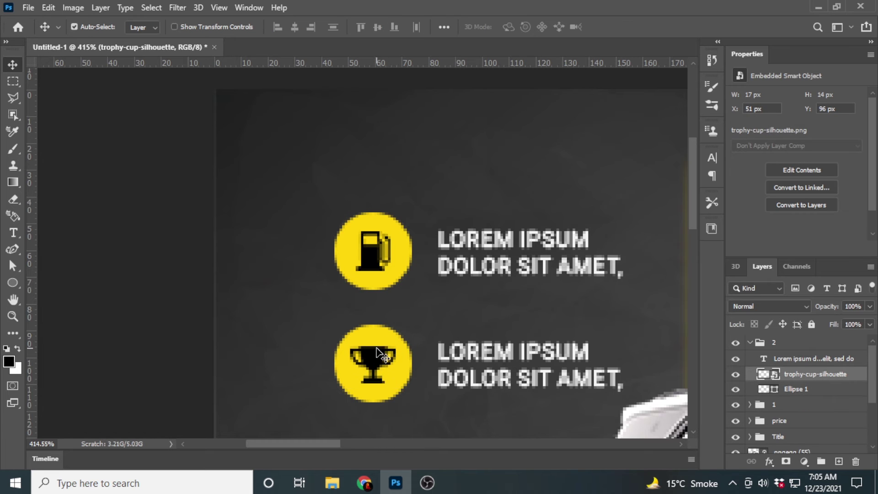
key("ctrl+0")
left_click(749, 343)
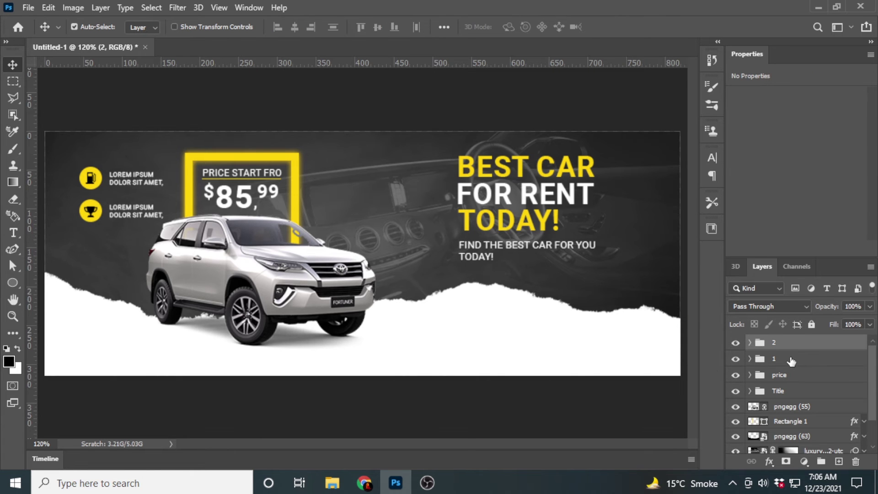
left_click(791, 361)
scroll(183, 238, "up", 5)
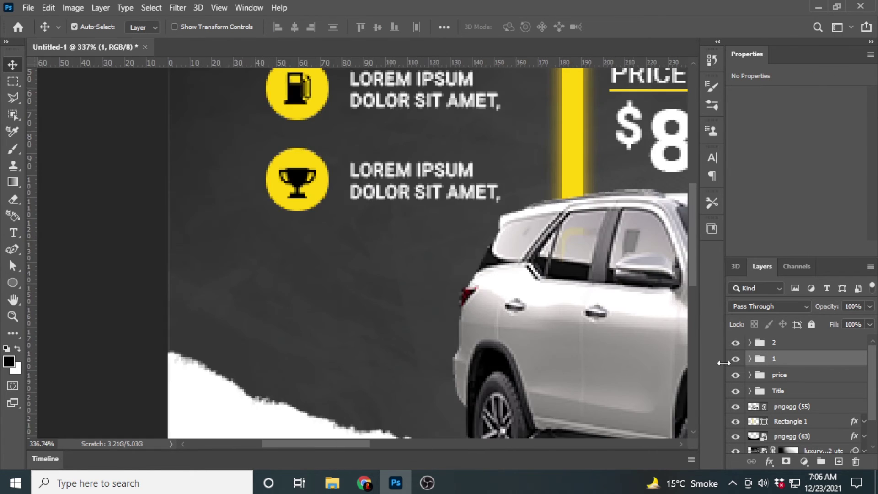
left_click(793, 376)
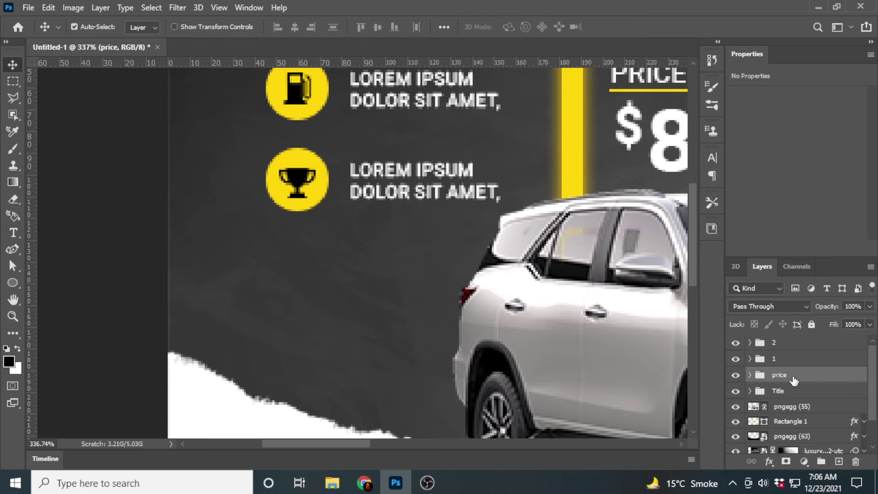
Draw a thin yellow rectangle bar between the two icon circles.
right_click(13, 282)
left_click(68, 283)
scroll(269, 247, "up", 2)
scroll(328, 207, "up", 1)
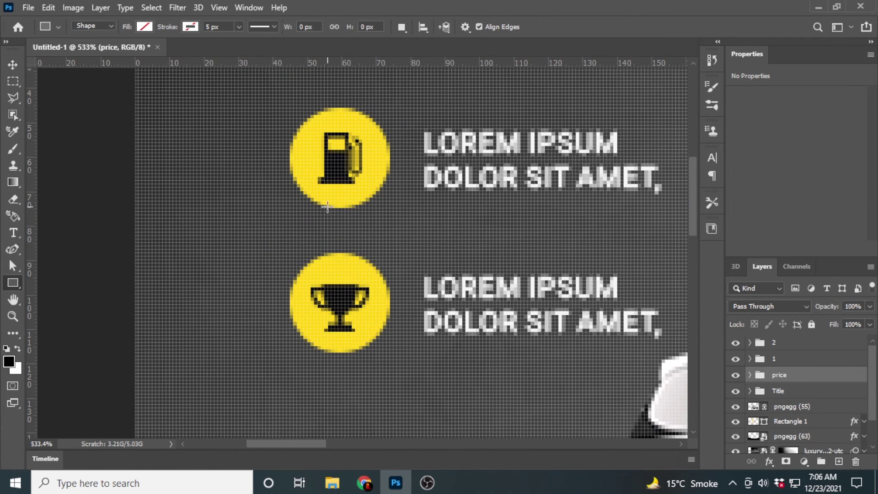
left_click_drag(333, 206, 332, 271)
key("v")
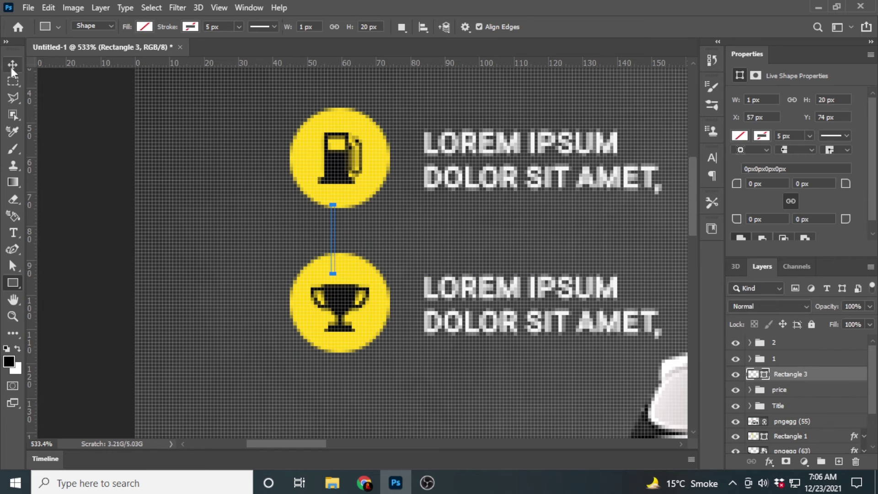
left_click(739, 135)
left_click(759, 87)
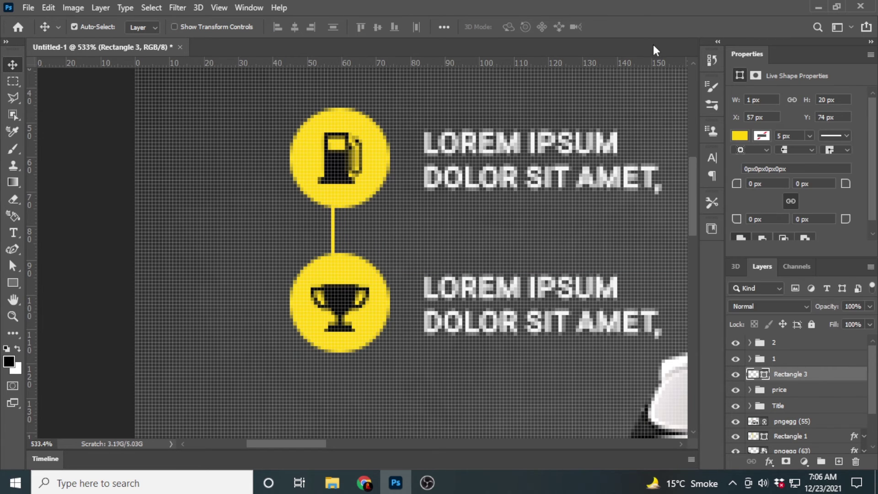
Centre the connector bar between the circles and adjust its width.
scroll(345, 241, "up", 3)
scroll(324, 235, "up", 2)
mouse_move(324, 235)
left_mouse_down()
mouse_move(339, 238)
mouse_move(342, 250)
left_mouse_up()
key("ctrl+t")
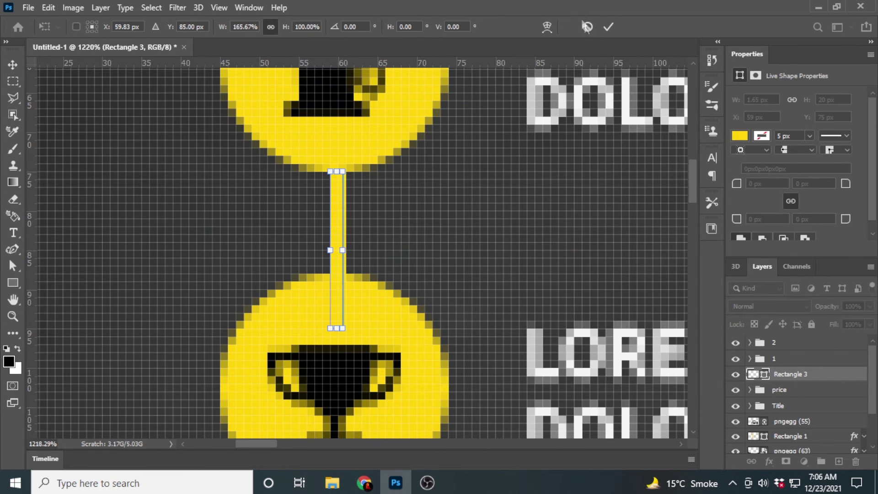
key("Return")
scroll(409, 298, "down", 3)
scroll(409, 299, "down", 10)
left_click(166, 246)
scroll(319, 255, "up", 7)
scroll(398, 256, "up", 6)
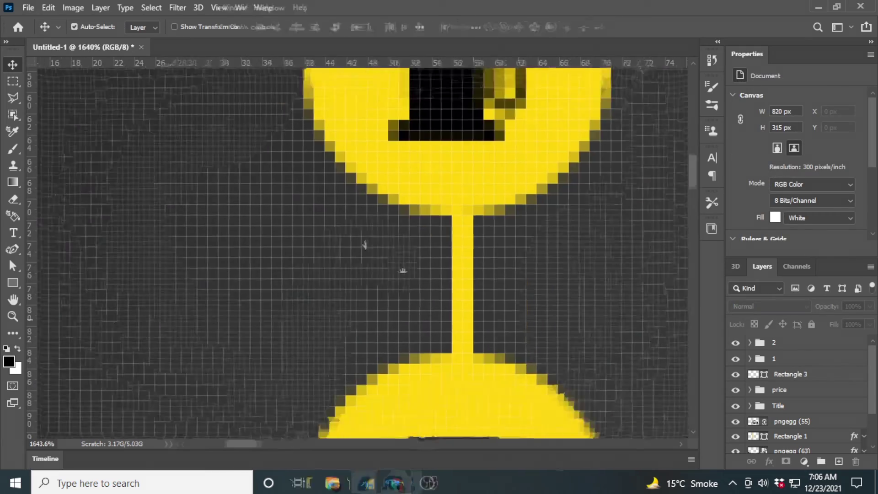
scroll(398, 254, "up", 3)
left_click(398, 254)
scroll(386, 251, "down", 4)
scroll(366, 247, "down", 3)
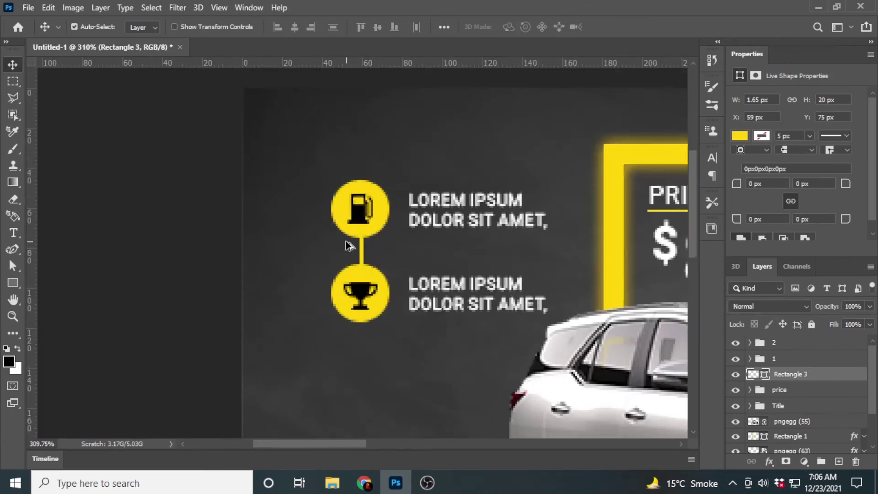
scroll(347, 247, "down", 2)
scroll(349, 254, "down", 1)
scroll(349, 246, "down", 3)
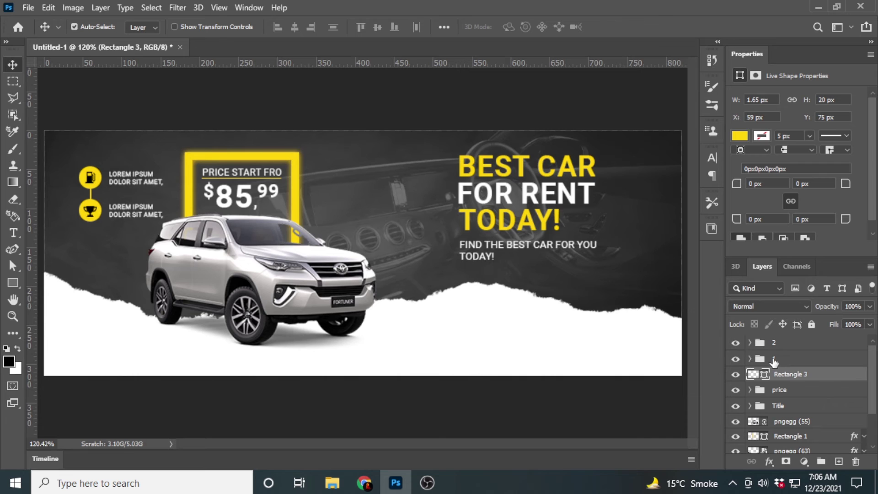
Scale groups 1, 2 and the connector to about 78% toward the top-left corner.
left_click(783, 348, "shift")
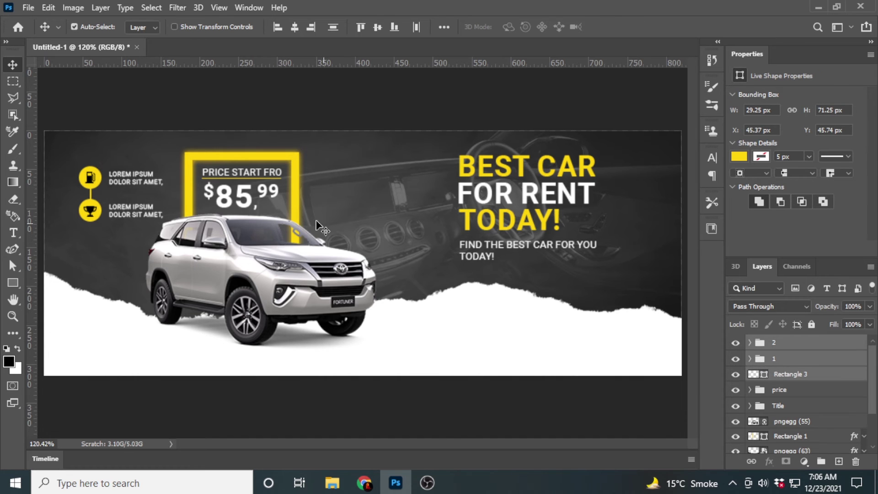
key("ctrl+t")
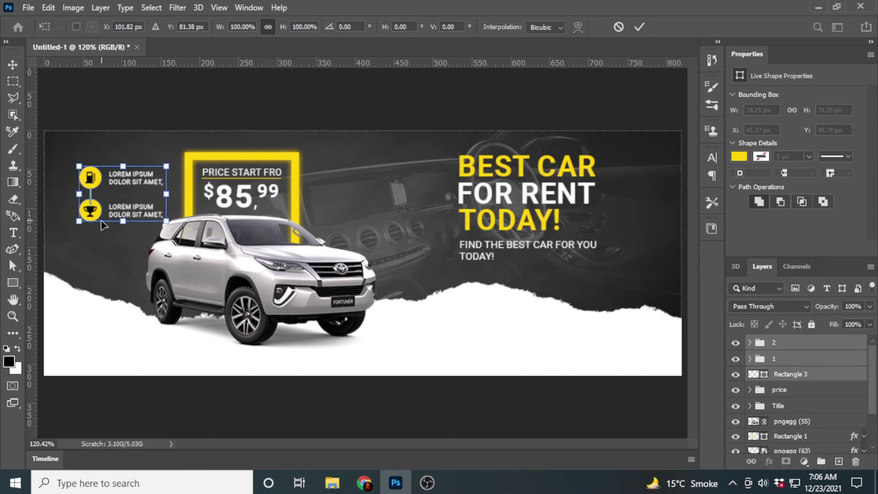
mouse_move(123, 221)
left_mouse_down()
mouse_move(114, 195)
mouse_move(81, 190)
left_mouse_up()
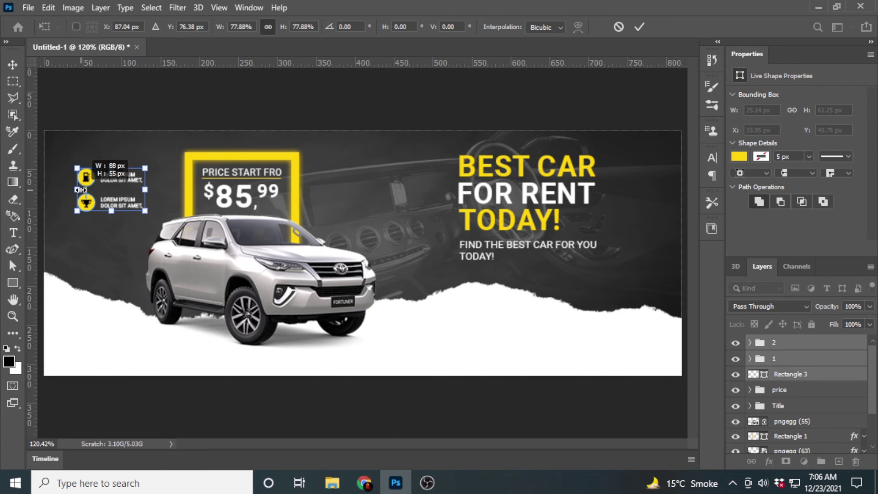
left_click(639, 27)
scroll(366, 183, "up", 2)
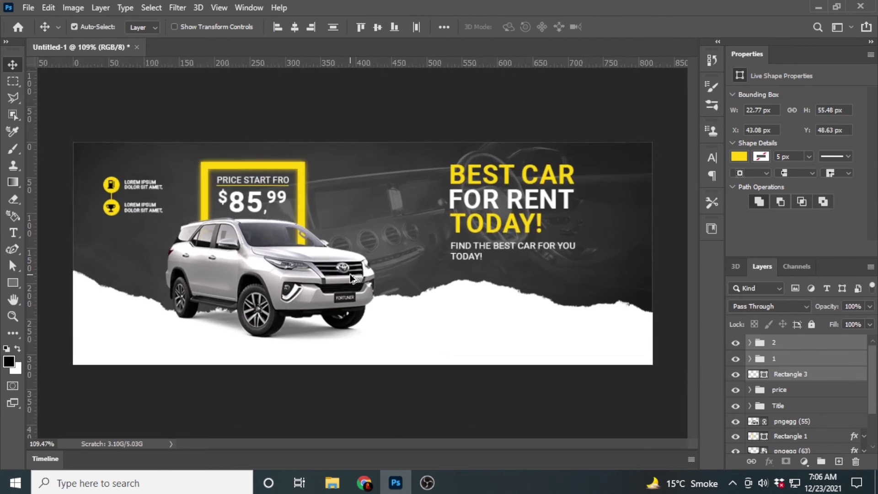
left_click_drag(366, 169, 387, 166)
scroll(403, 192, "down", 3)
scroll(457, 275, "down", 1)
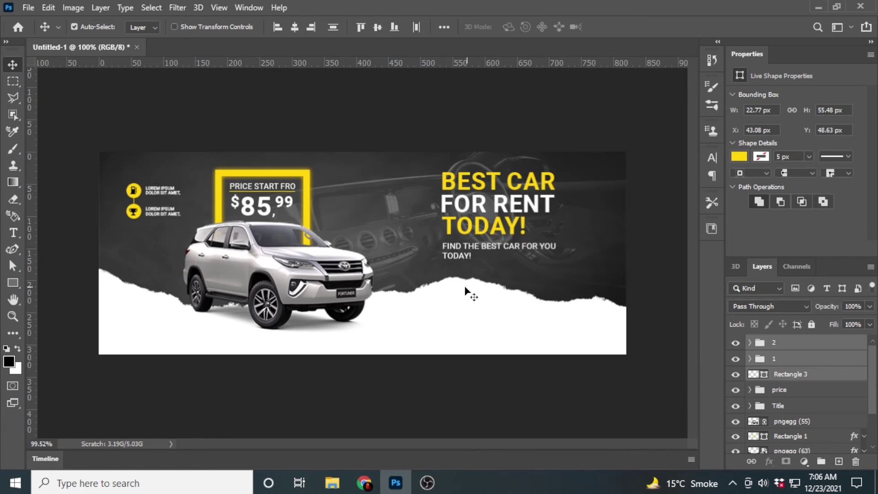
left_click(828, 344)
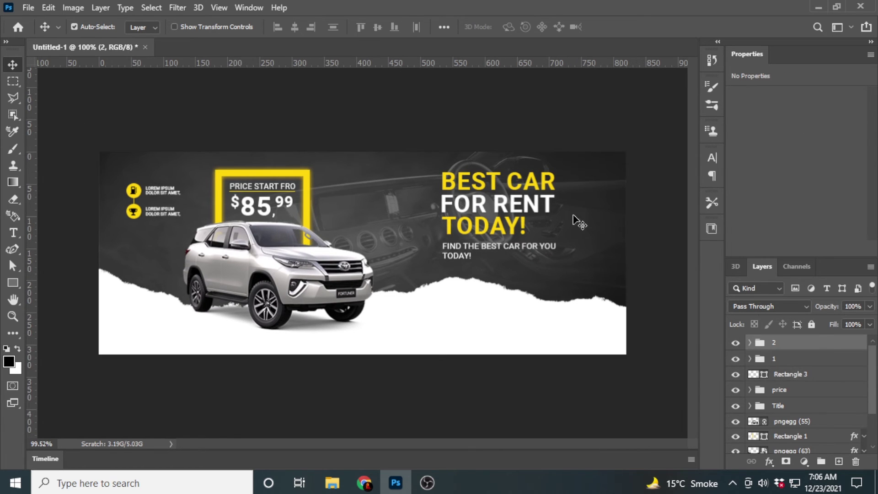
left_click(27, 8)
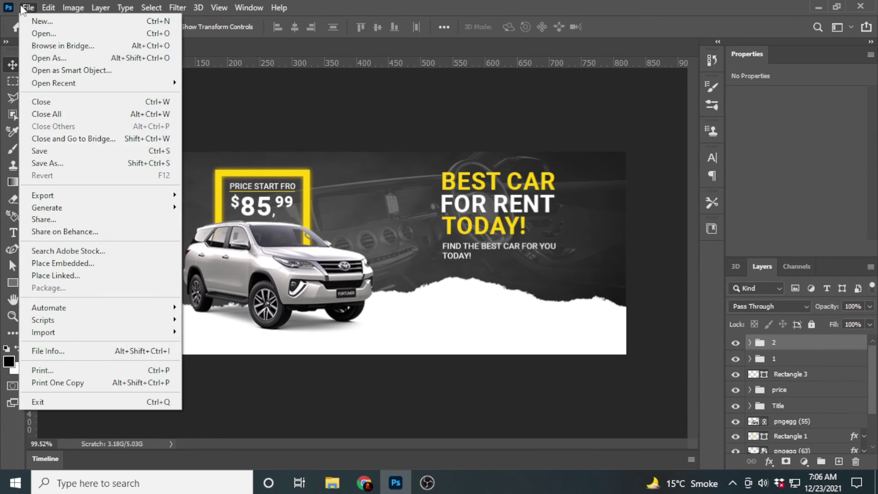
Embed the qr-code image and shrink it to about 31 px at the strip's lower left.
left_click(126, 263)
left_click(398, 227)
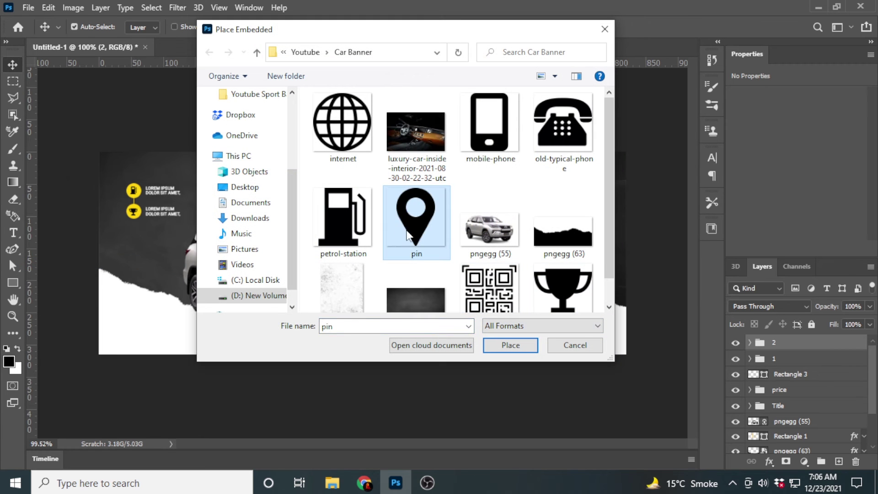
scroll(458, 229, "down", 1)
double_click(489, 256)
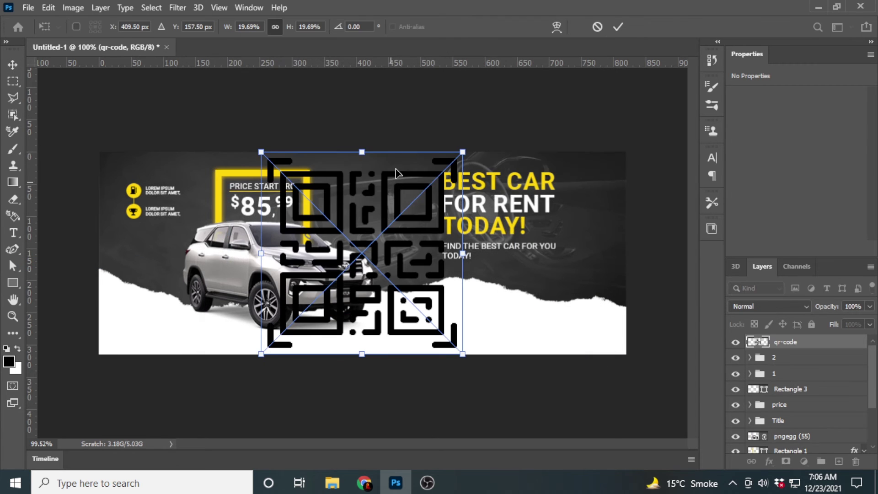
mouse_move(373, 158)
left_mouse_down()
mouse_move(366, 311)
mouse_move(153, 341)
left_mouse_up()
scroll(220, 311, "up", 3)
left_click_drag(301, 292, 525, 183)
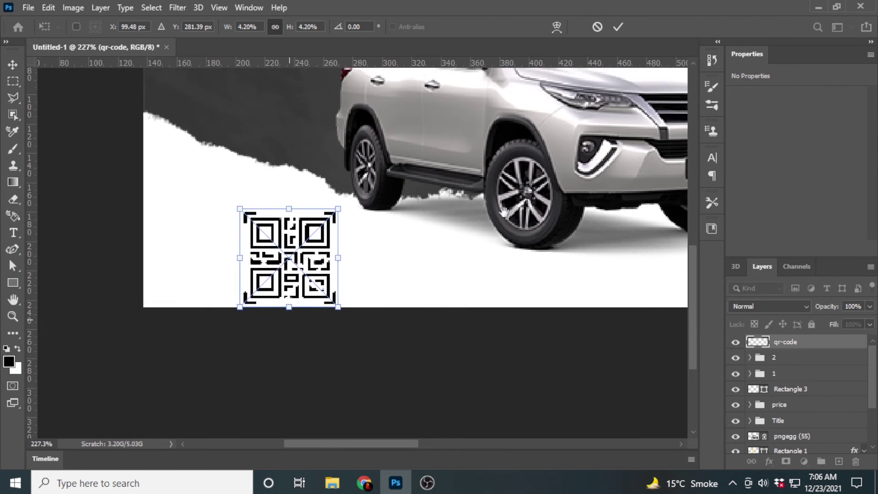
mouse_move(313, 204)
left_mouse_down()
mouse_move(312, 250)
mouse_move(286, 255)
left_mouse_up()
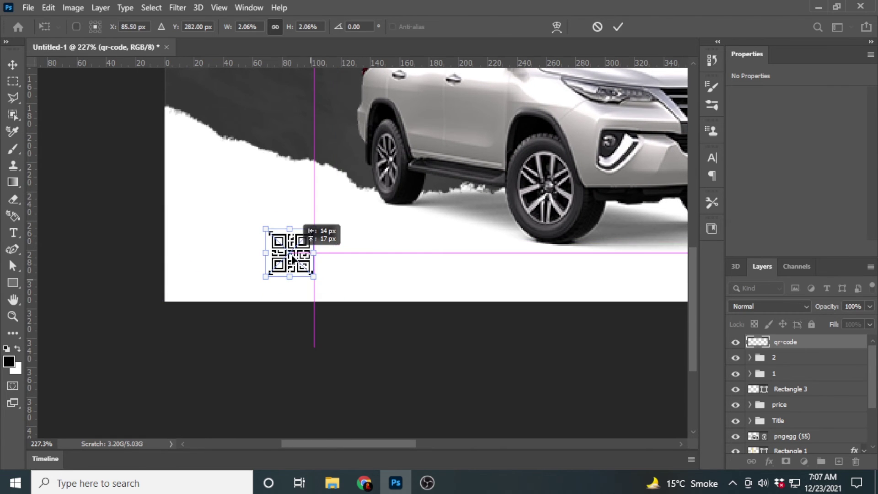
left_click(619, 27)
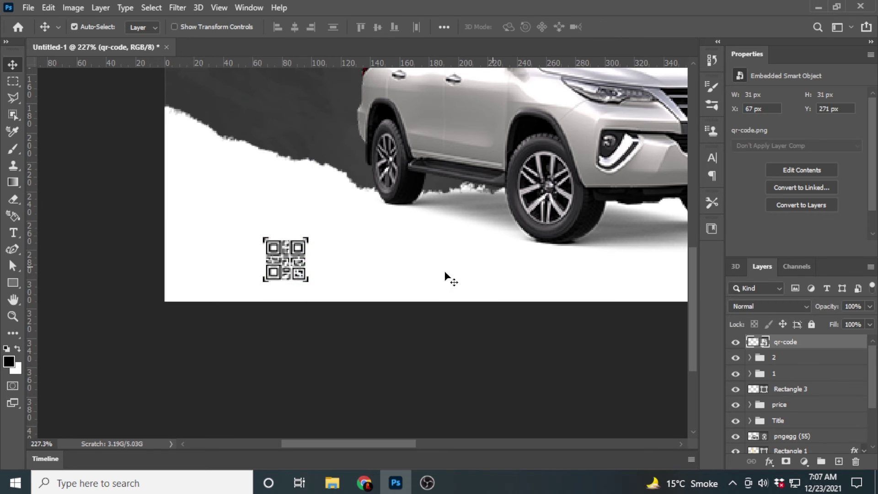
Add a black SCAN FOR MORE INFORMATION text box beside the QR code.
key("t")
left_click_drag(336, 252, 478, 282)
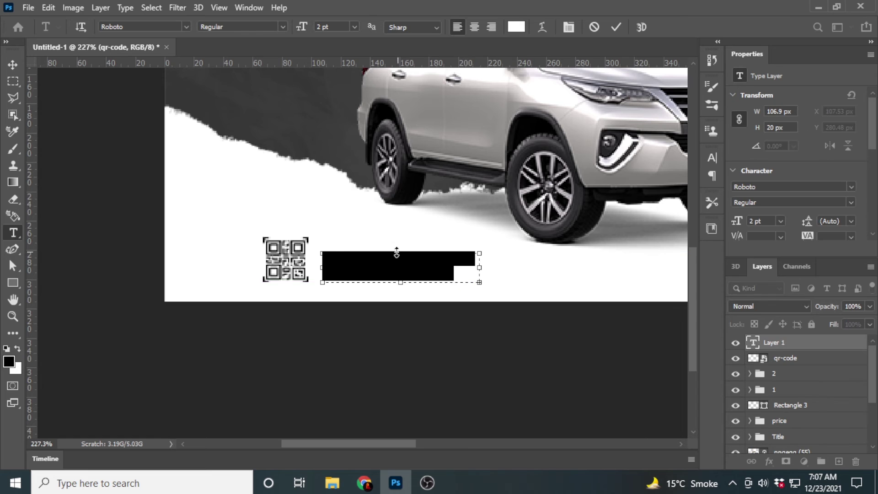
left_click_drag(396, 250, 393, 244)
scroll(779, 205, "down", 2)
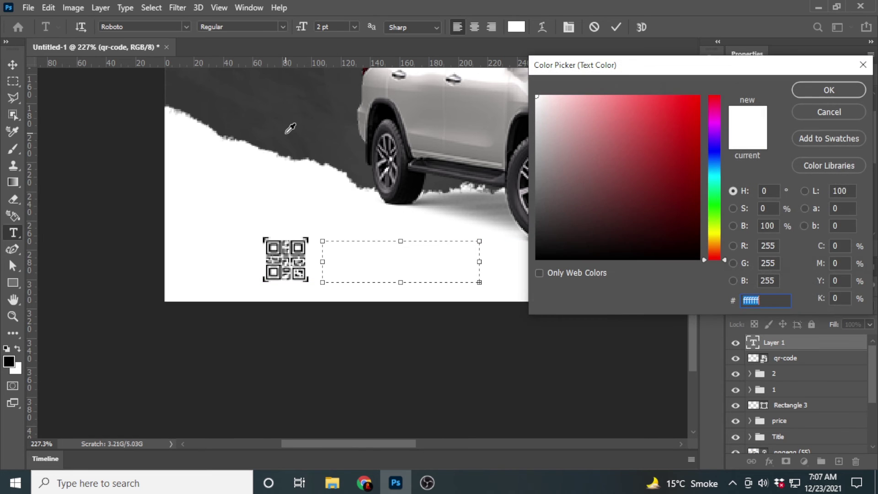
left_click(779, 204)
left_click(828, 90)
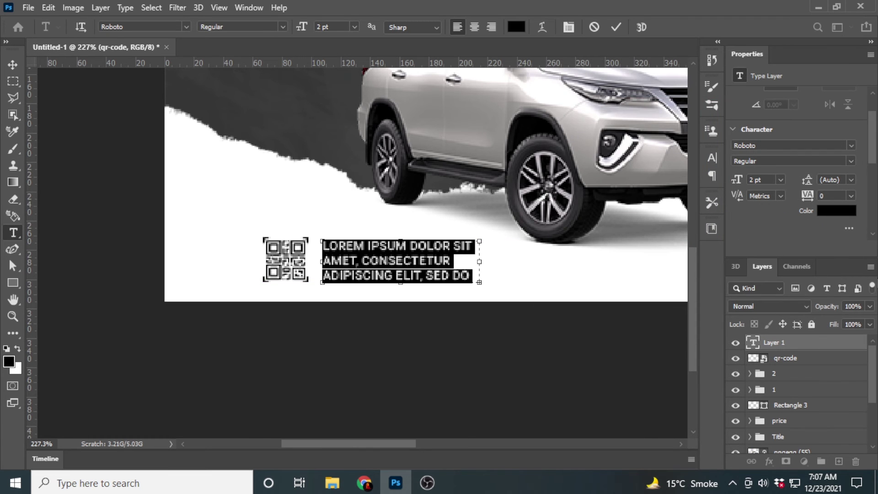
type("SCAN FOR MOR")
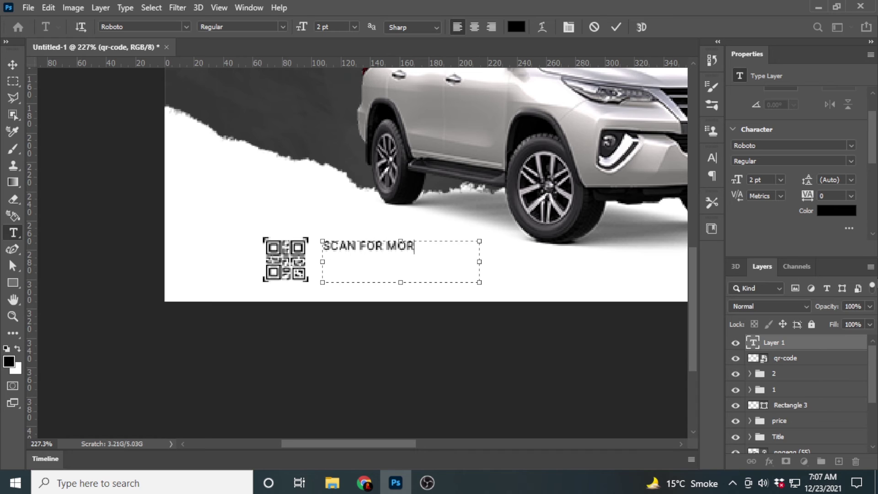
type("ION")
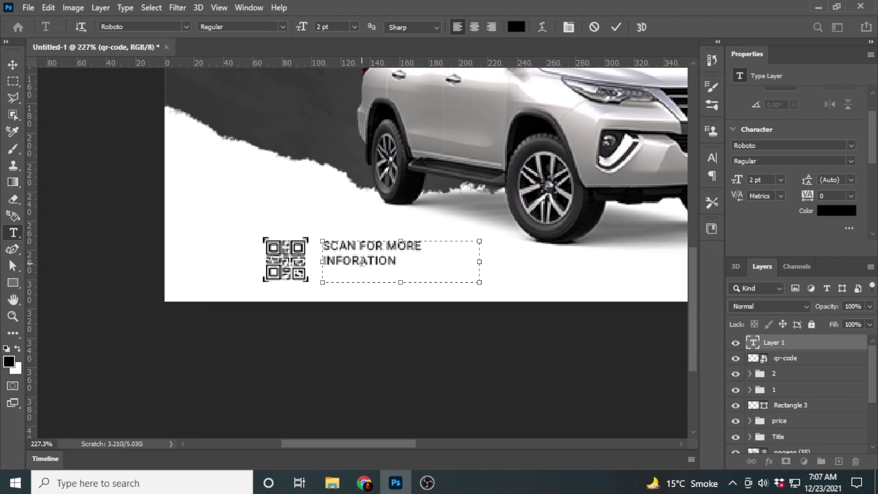
type("M")
left_click(617, 28)
Move the caption down to line up with the QR code and shrink the QR to 24 px.
key("v")
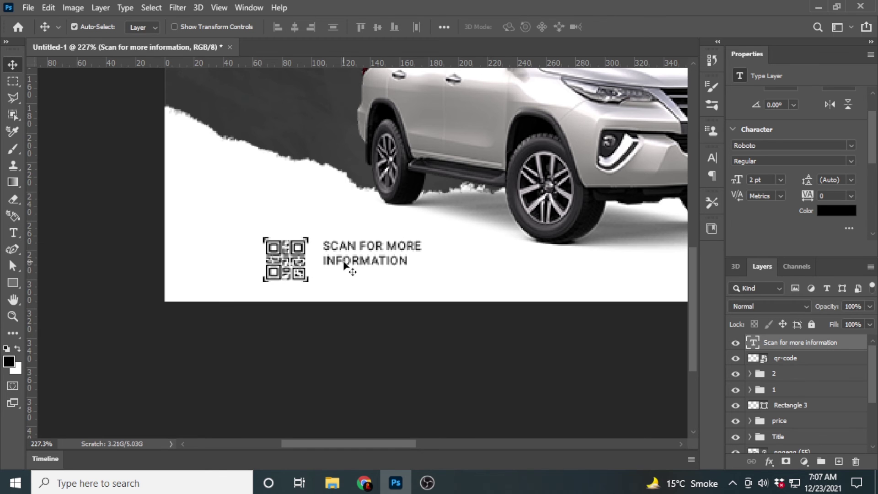
double_click(346, 265)
left_click(616, 27)
left_click_drag(371, 259, 372, 272)
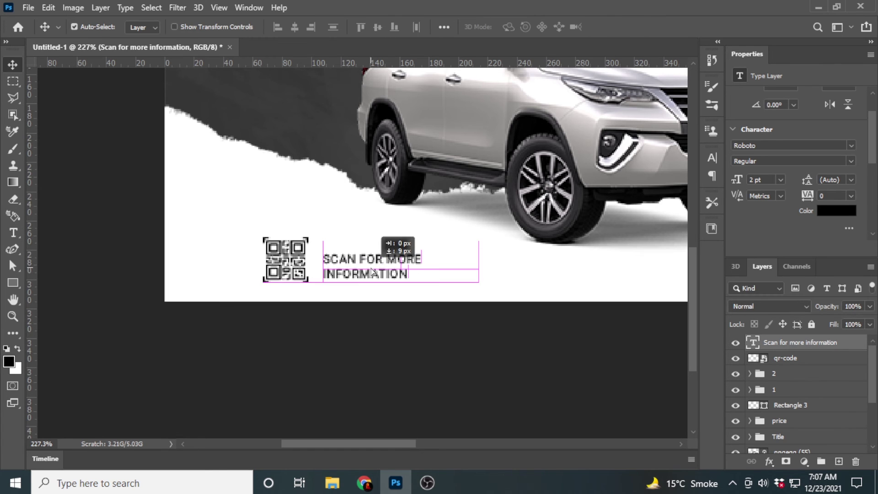
left_click(285, 260)
key("ctrl+t")
left_click_drag(309, 237, 293, 279)
Confirm the QR code resize and group the QR code with its caption as group 1.
left_click(618, 26)
scroll(349, 345, "down", 3)
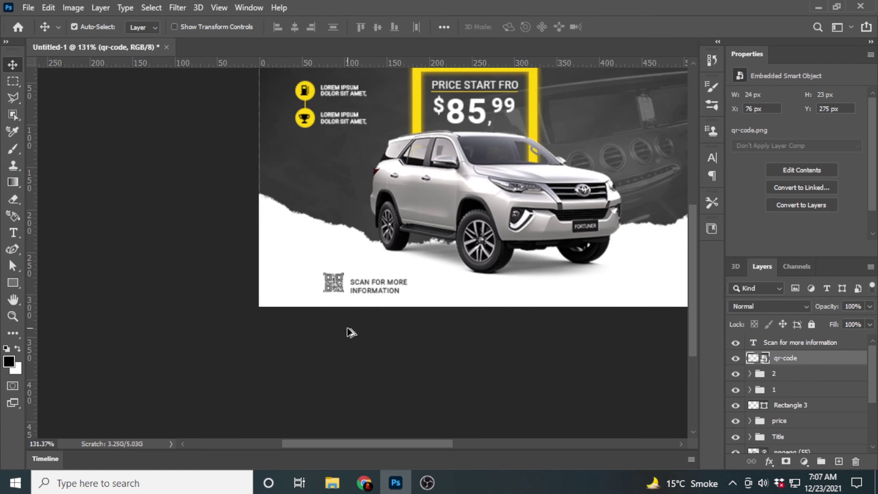
scroll(373, 275, "up", 2)
left_click(373, 275)
scroll(205, 361, "down", 2)
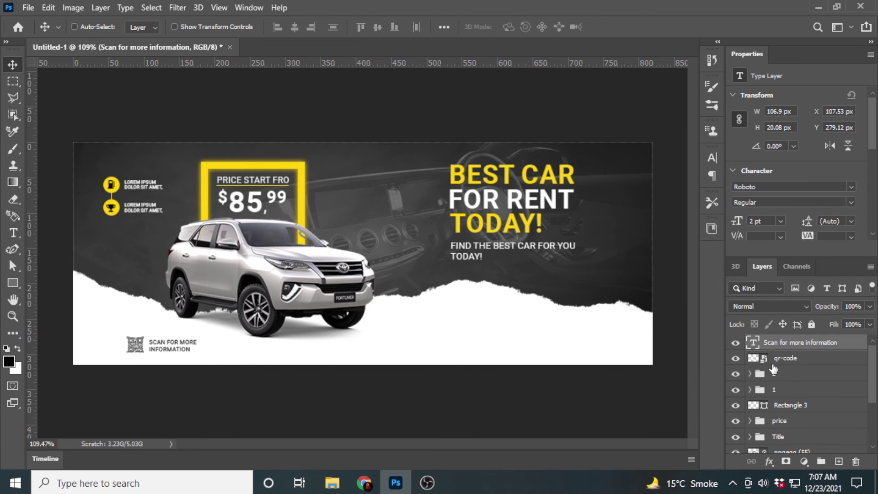
left_click(798, 363, "ctrl")
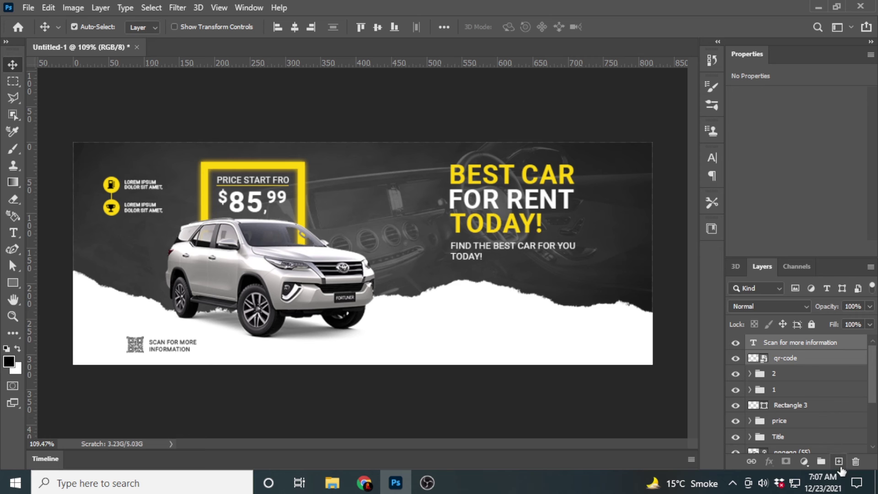
left_click(822, 463)
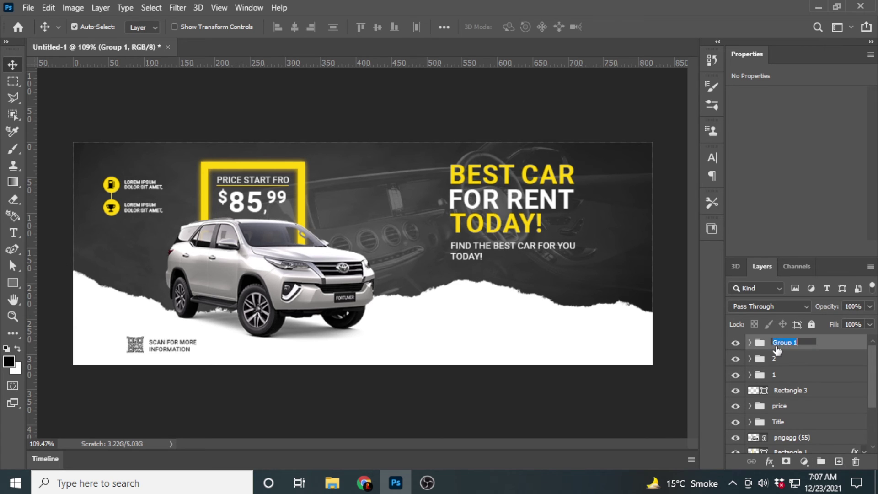
type("1")
key("Return")
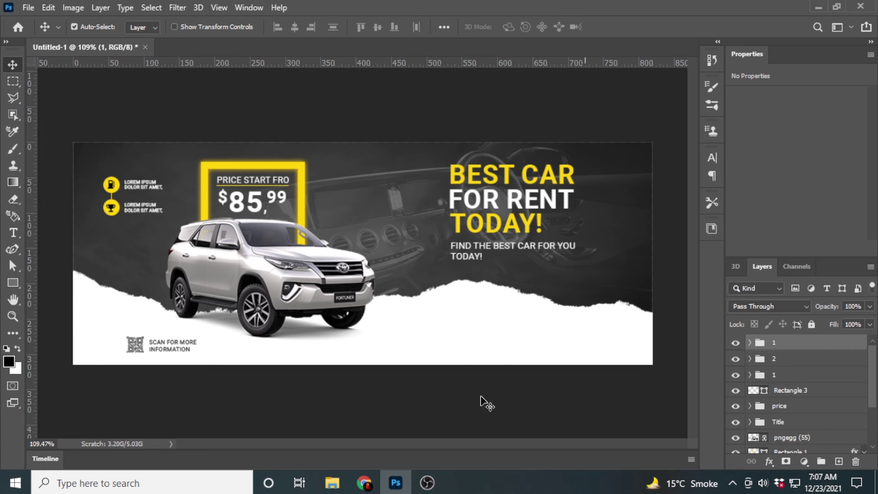
Duplicate group 1 and move the copy right, under the SUV.
key("ctrl")
key("t")
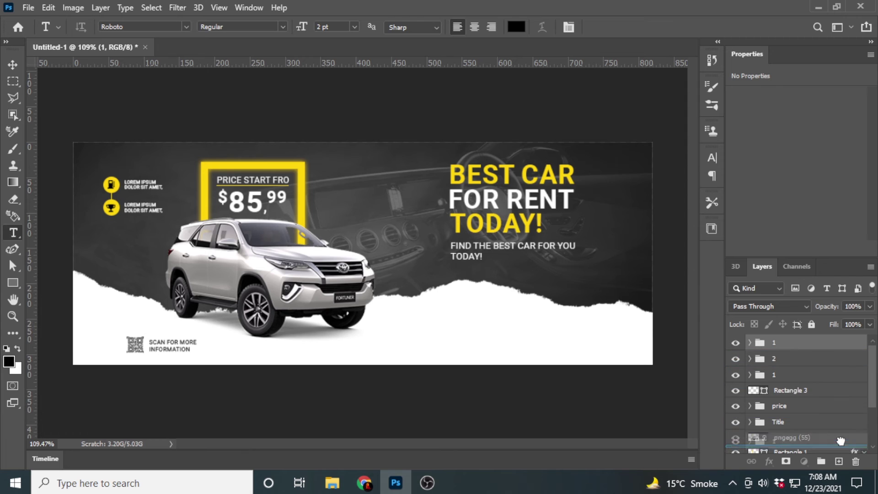
left_click_drag(800, 344, 839, 461)
key("ctrl+t")
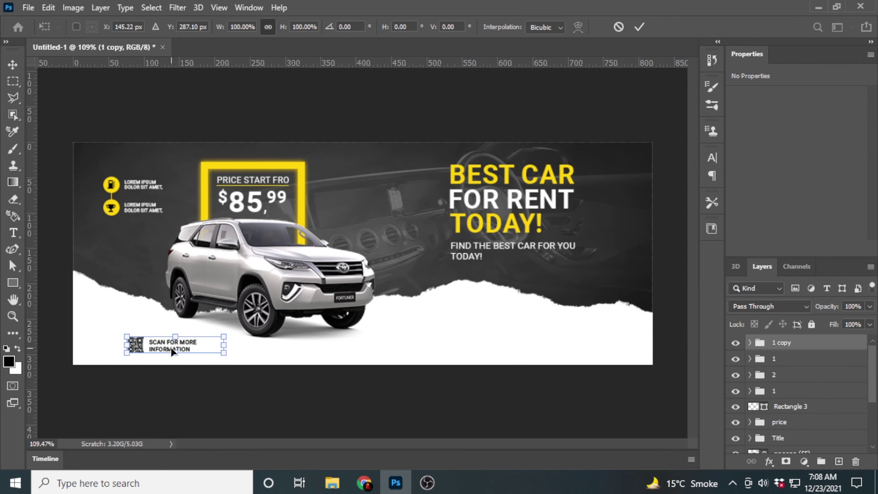
left_click_drag(172, 351, 323, 351)
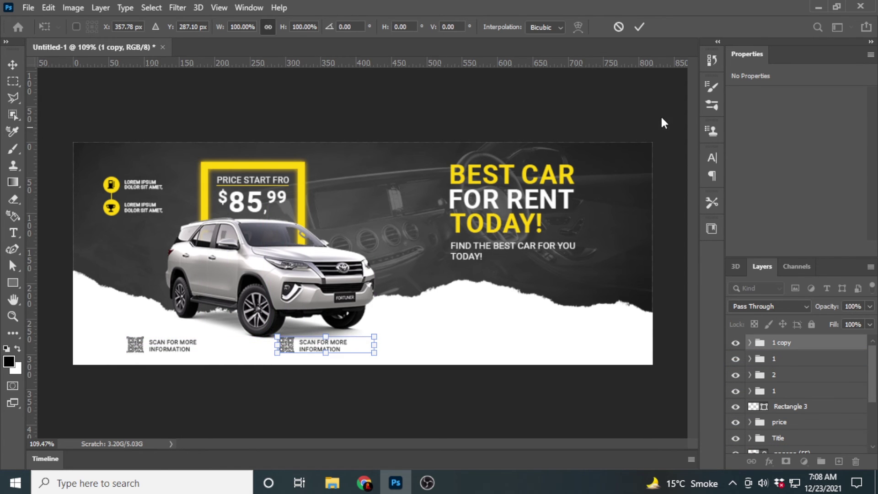
left_click(639, 27)
Embed the mobile-phone image and scale it over the copied QR code.
left_click(13, 64)
left_click(287, 345)
left_click(28, 7)
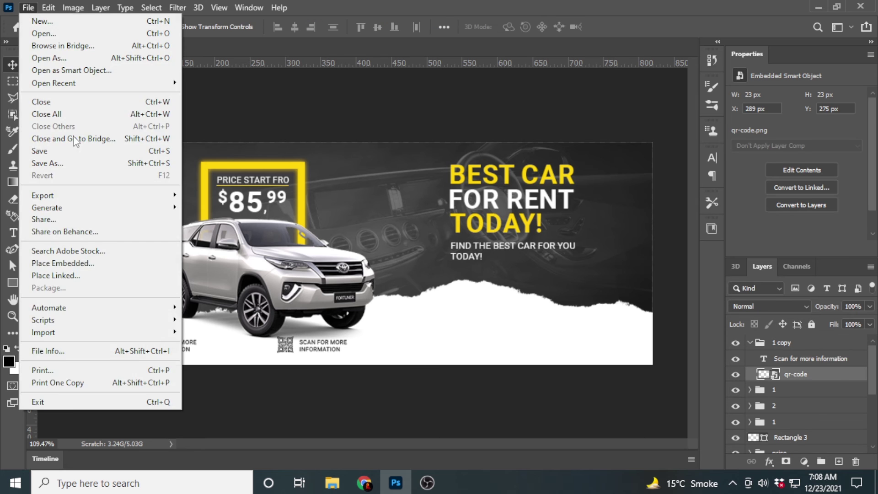
left_click(59, 262)
left_click(489, 123)
left_click(511, 345)
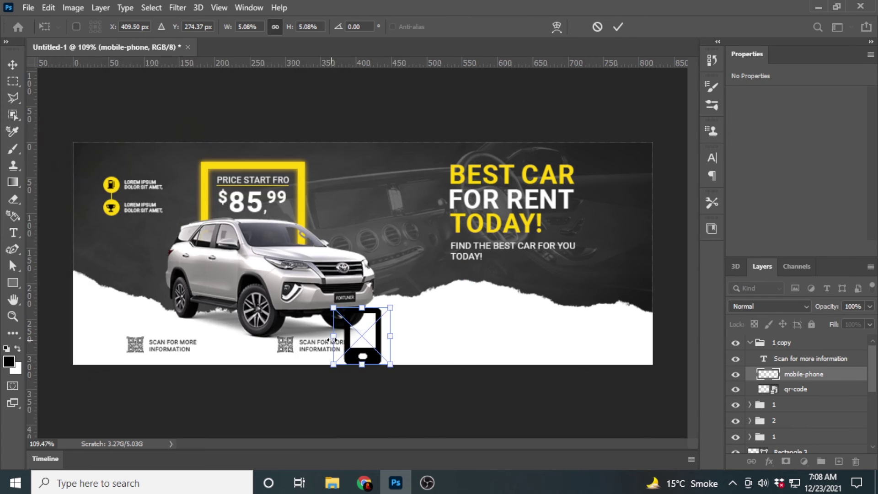
scroll(435, 324, "up", 5)
left_click_drag(434, 323, 391, 302)
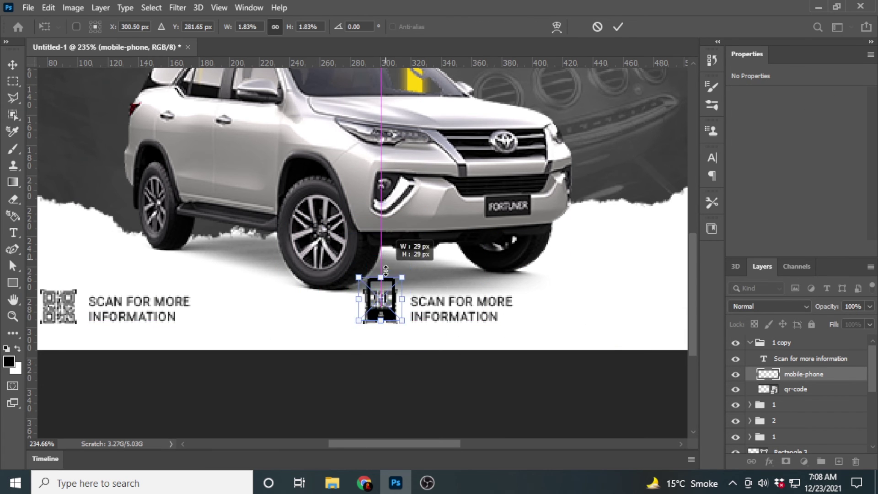
key("Return")
Replace the copied caption with two phone numbers and duplicate the phone block.
scroll(447, 309, "up", 3)
scroll(447, 310, "down", 3)
double_click(764, 359)
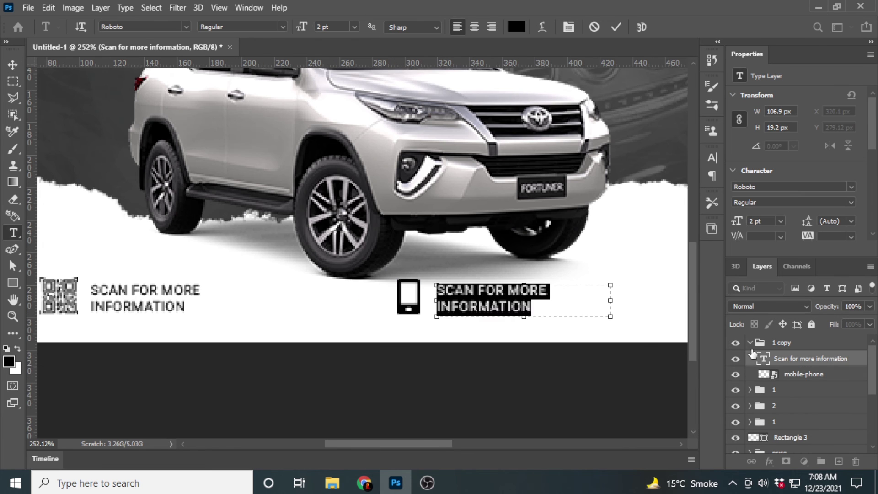
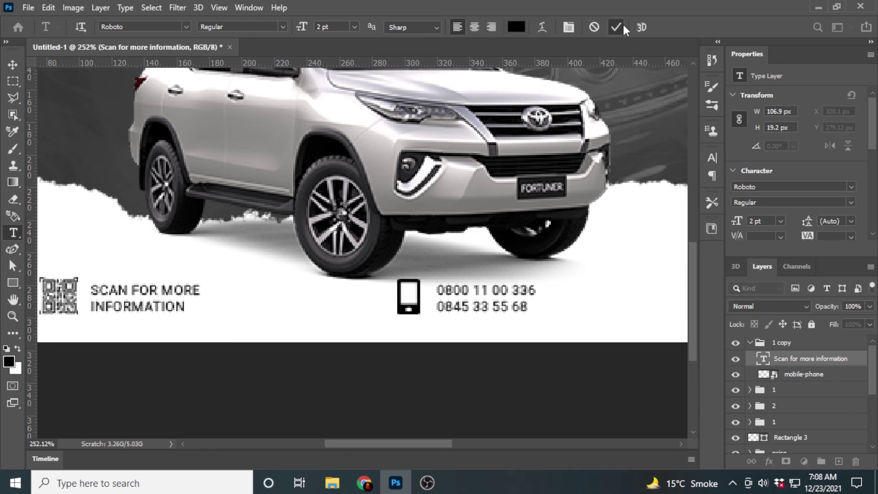
left_click(792, 344)
key("ctrl+j")
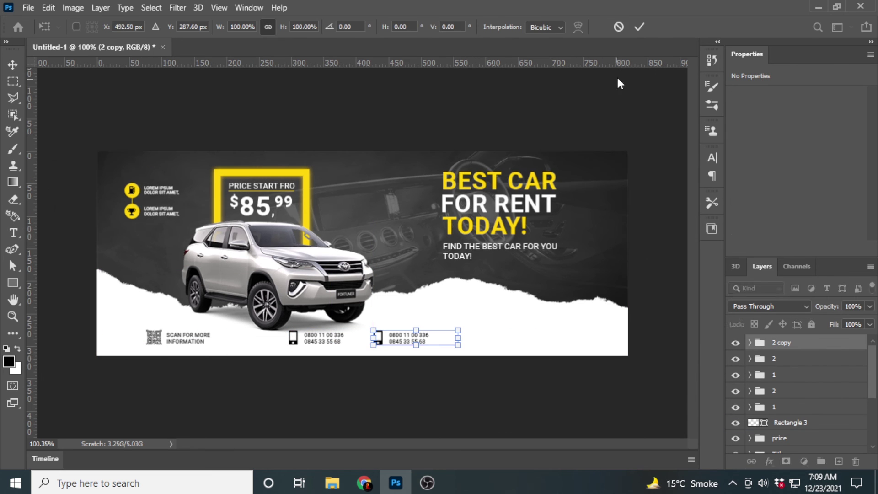
Embed the location-pin image and scale it over the copied phone icon.
left_click(29, 8)
left_click(80, 264)
double_click(411, 183)
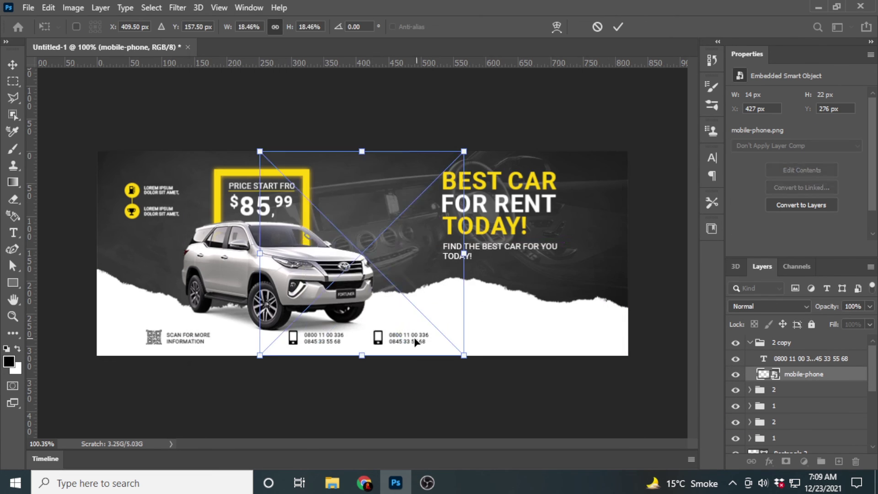
scroll(379, 356, "up", 3)
left_click_drag(366, 343, 382, 320)
key("Return")
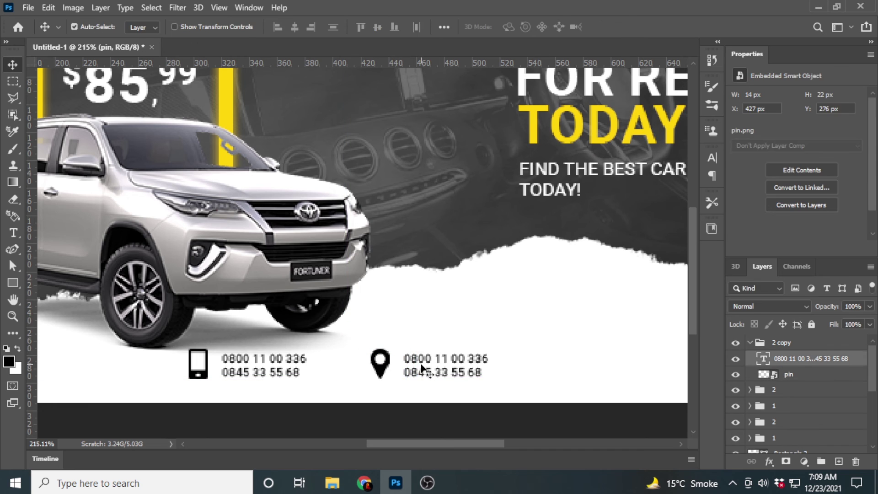
Change the copied phone numbers to the placeholder address text and rename the group 4.
double_click(763, 358)
type("ABC, 123 NEW YA")
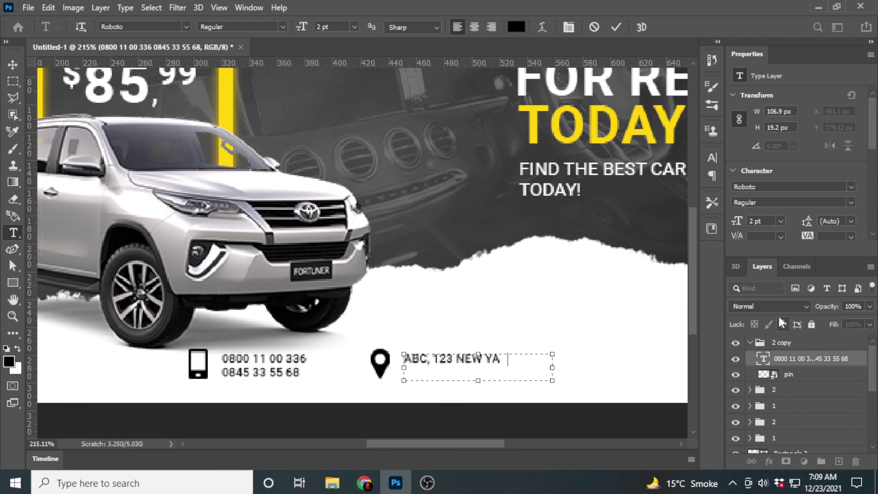
type(".")
left_click(13, 65)
key("ctrl+0")
double_click(780, 342)
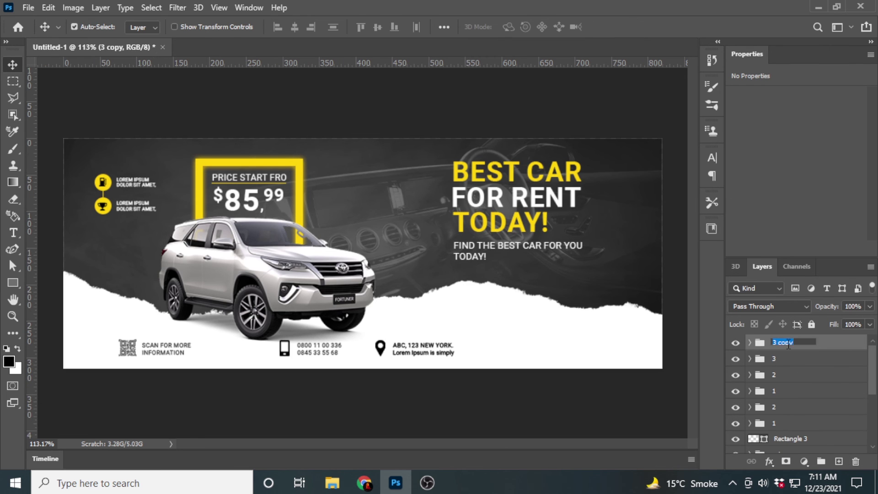
type("4")
key("Return")
Embed the internet globe image in the copied block, scaled beside the address text.
left_click(380, 348)
left_click(28, 8)
left_click(100, 262)
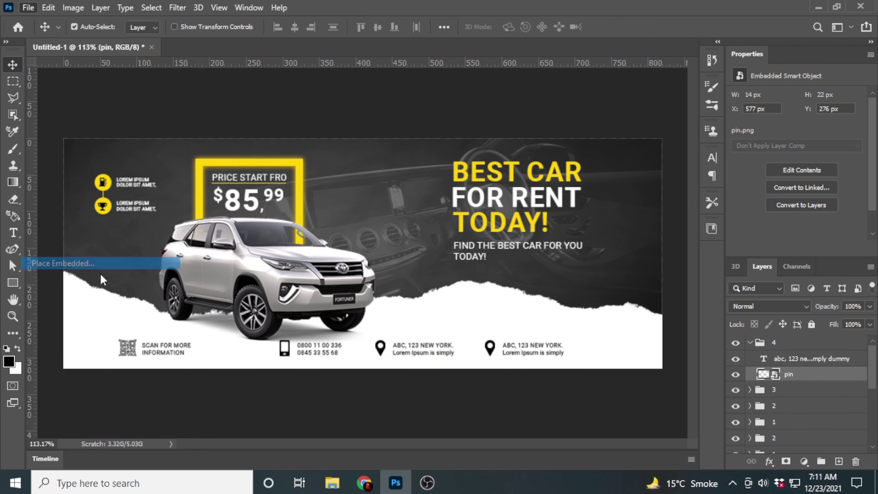
double_click(342, 122)
scroll(500, 313, "up", 3)
left_click_drag(553, 251, 506, 320)
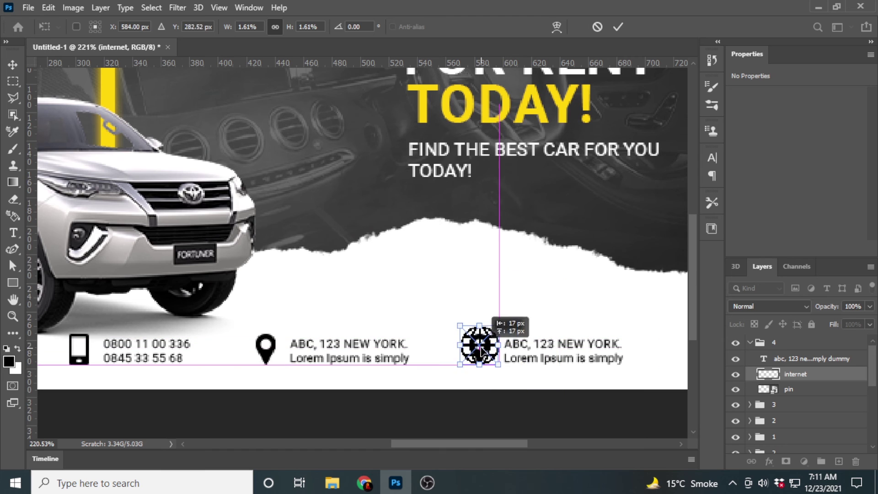
key("Return")
left_click(521, 355)
double_click(522, 353)
key("ctrl+a")
type("www")
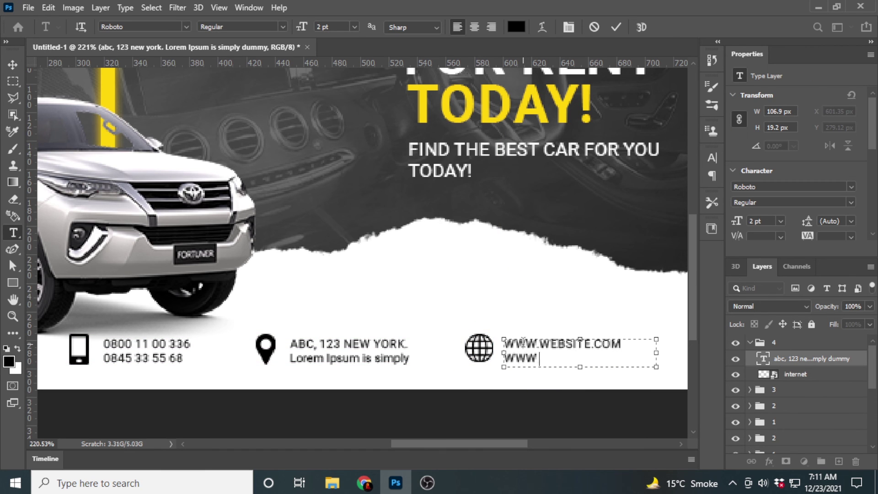
left_click(12, 65)
key("ctrl+0")
Collapse and select contact groups 1–4, then distribute their horizontal centers evenly.
left_click(172, 347)
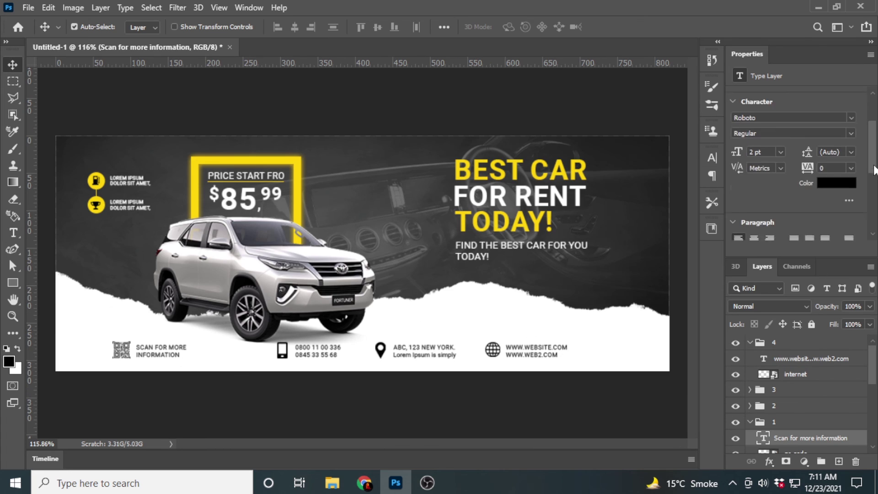
scroll(566, 359, "down", 2)
scroll(503, 348, "down", 3)
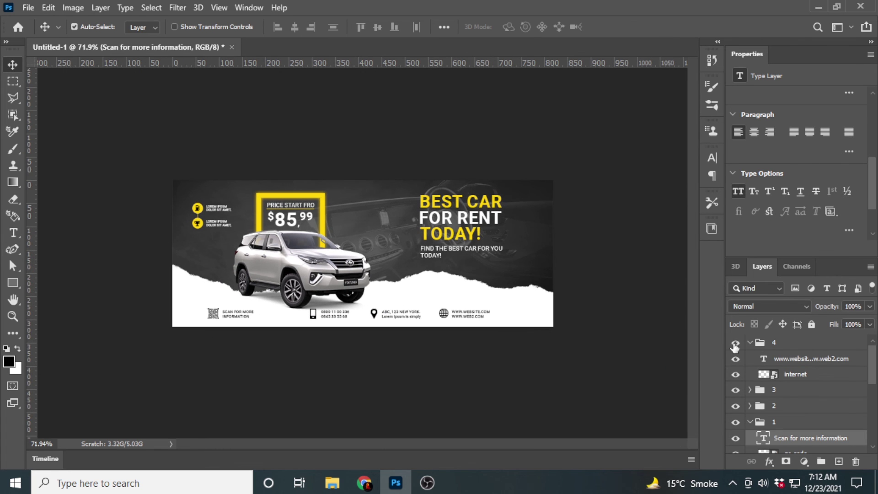
left_click(751, 343)
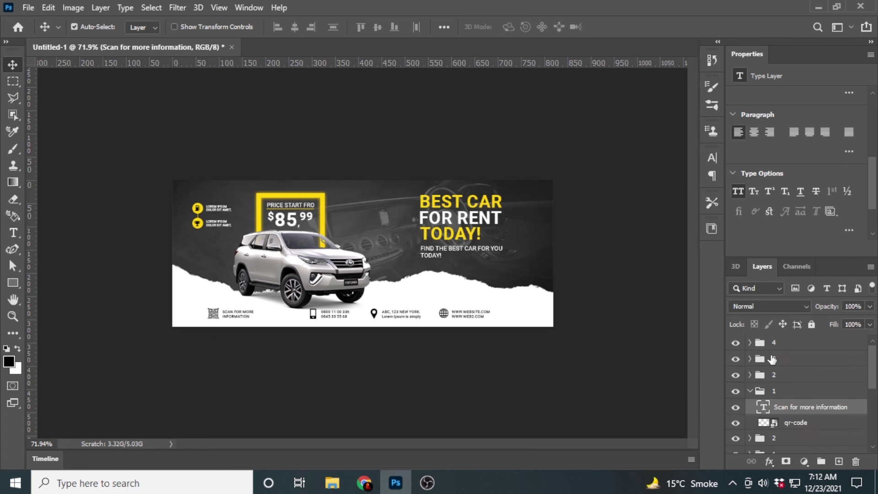
left_click(750, 391)
left_click(766, 392)
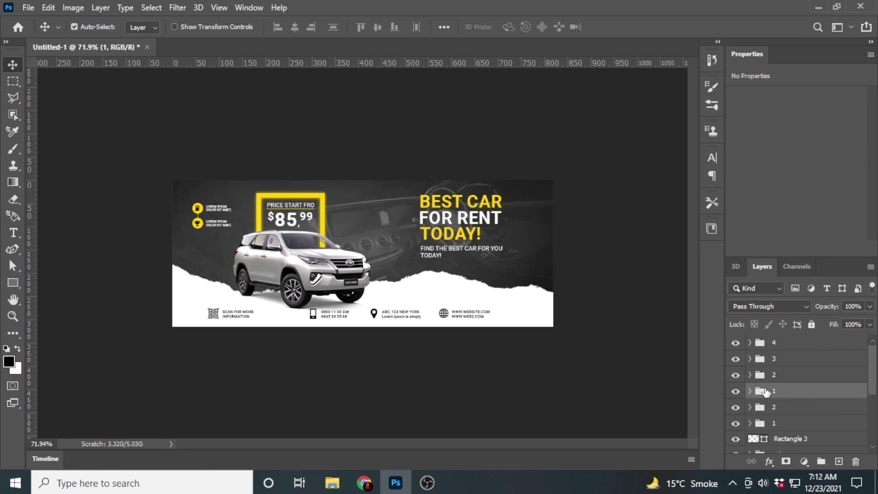
left_click(797, 344, "shift")
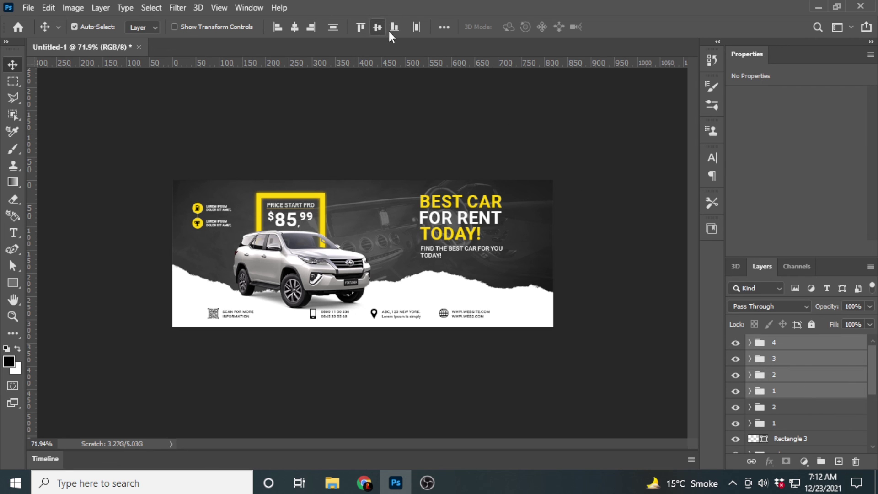
left_click(416, 27)
Scale the contact row to about 120% so it spans nearly the full banner width.
scroll(420, 274, "up", 1)
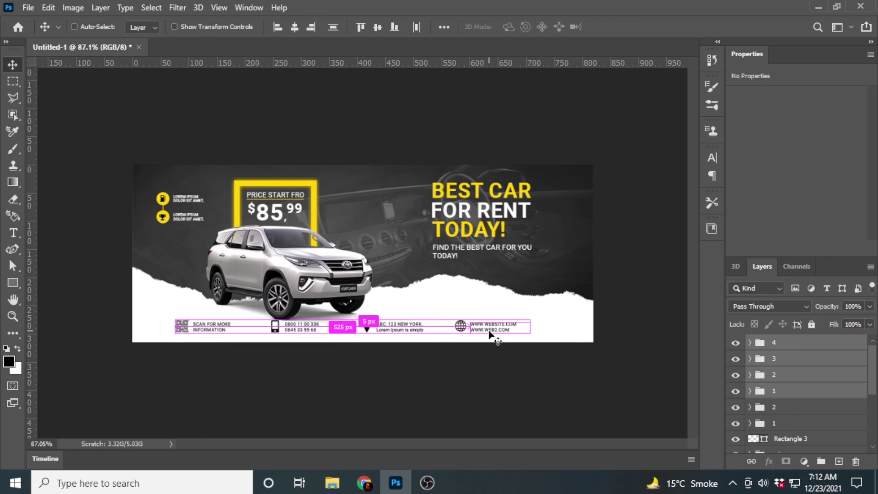
key("ctrl+t")
left_click_drag(530, 327, 566, 329)
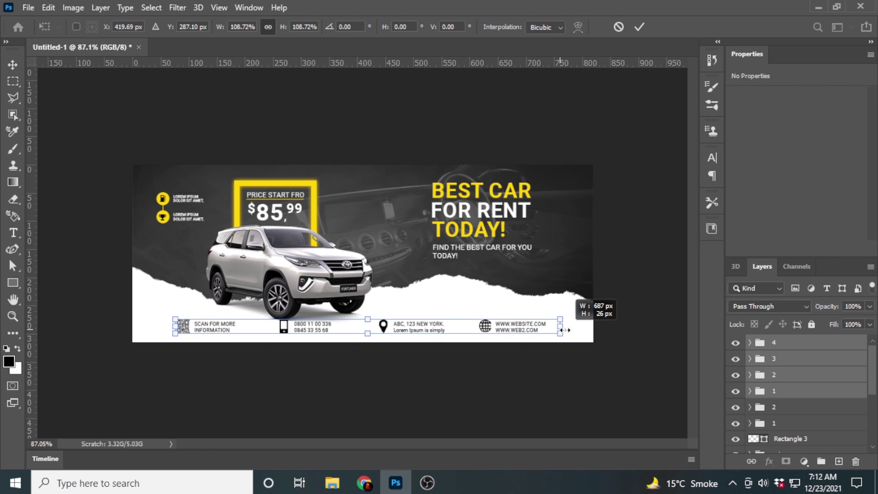
left_click_drag(175, 326, 159, 326)
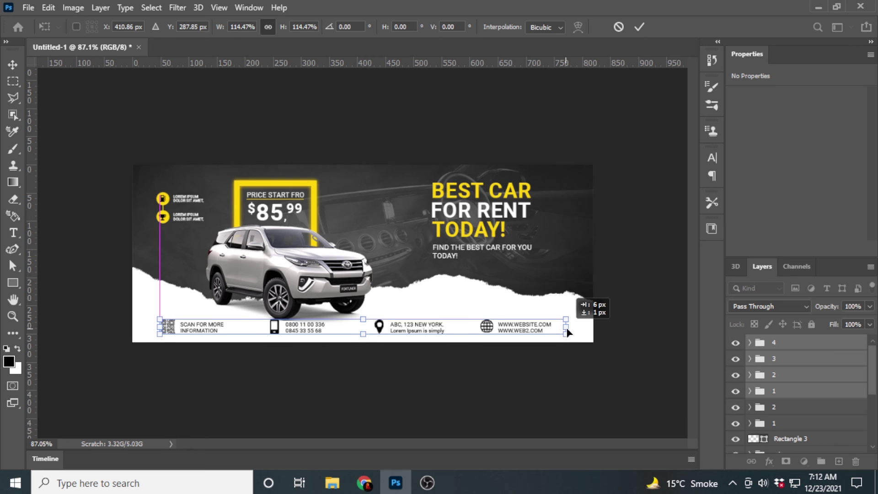
left_click_drag(565, 332, 572, 333)
left_click_drag(438, 338, 446, 338)
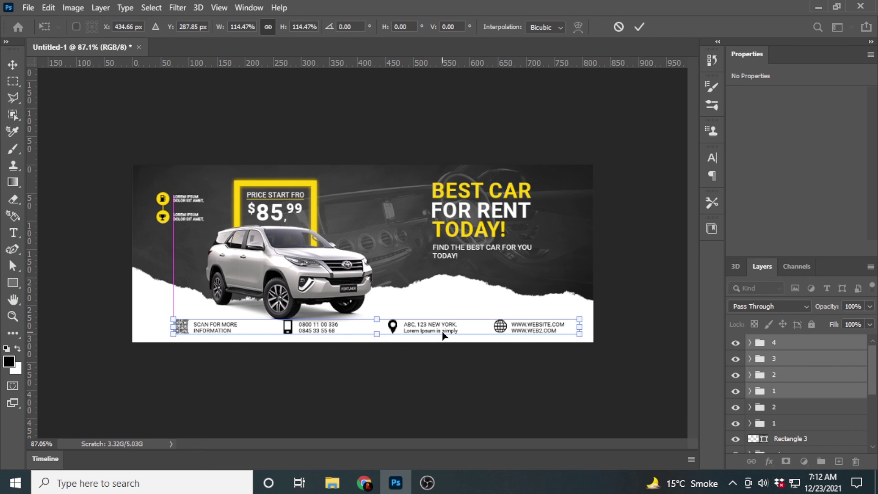
left_click_drag(579, 326, 571, 326)
left_click_drag(495, 323, 502, 328)
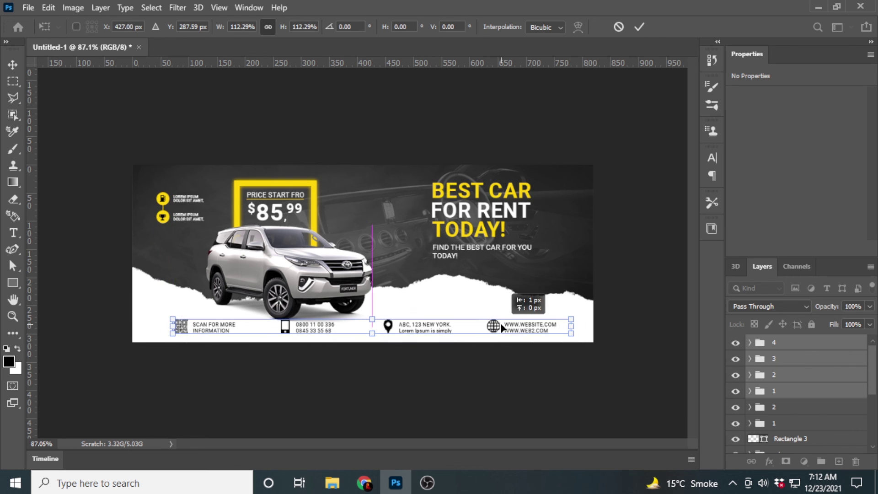
left_click_drag(169, 327, 156, 328)
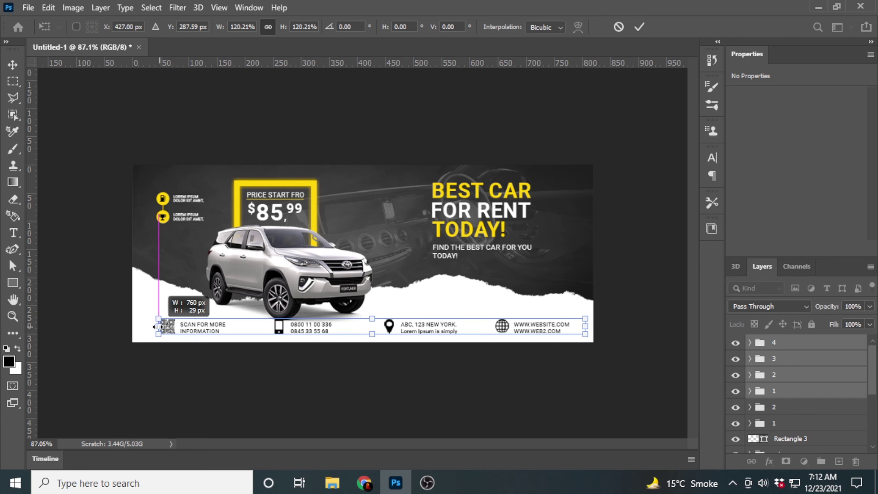
left_click_drag(427, 331, 425, 331)
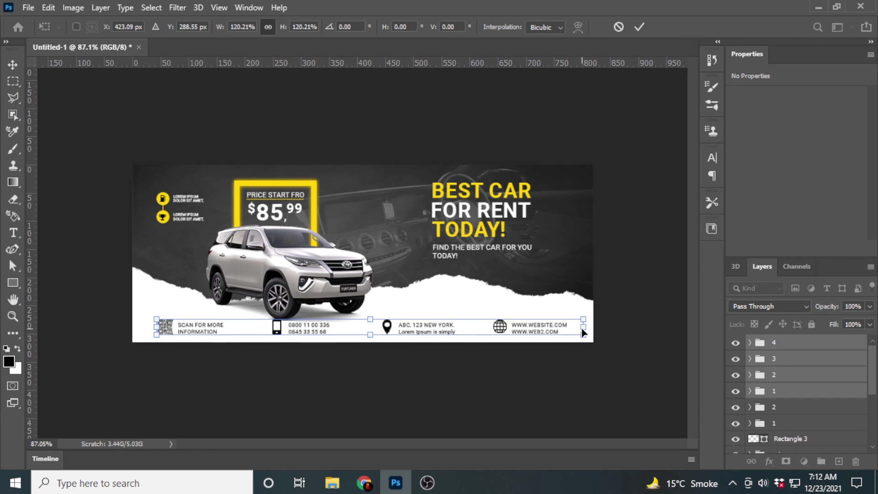
left_click_drag(584, 332, 572, 332)
left_click(639, 27)
Align the contact row items' left edges.
scroll(790, 411, "down", 5)
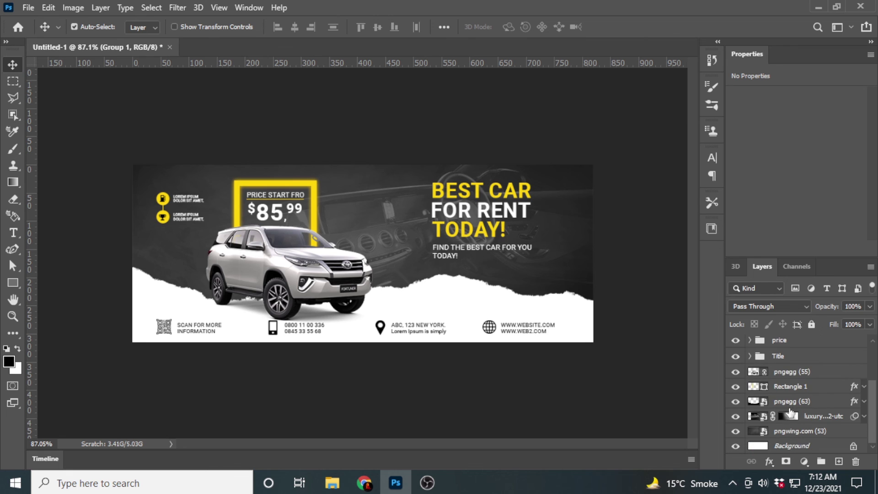
left_click(801, 450)
left_click(277, 27)
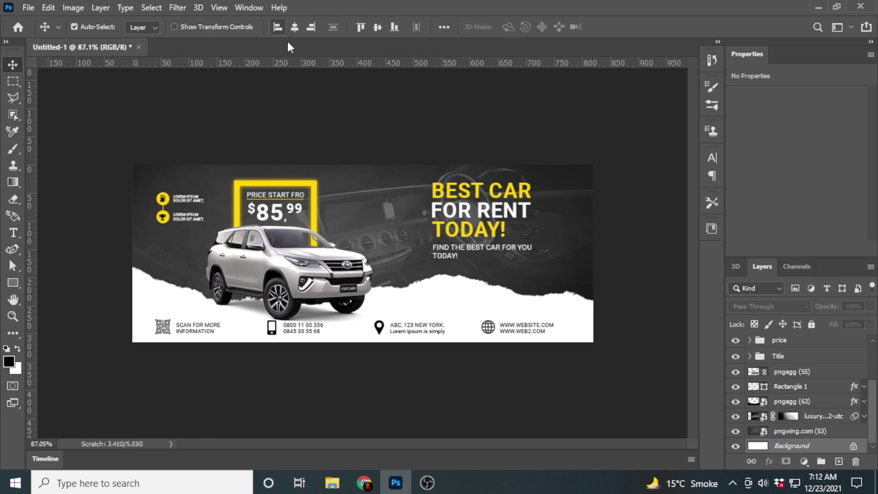
Shrink the SUV image slightly and nudge it right.
left_click(402, 413)
left_click(292, 279)
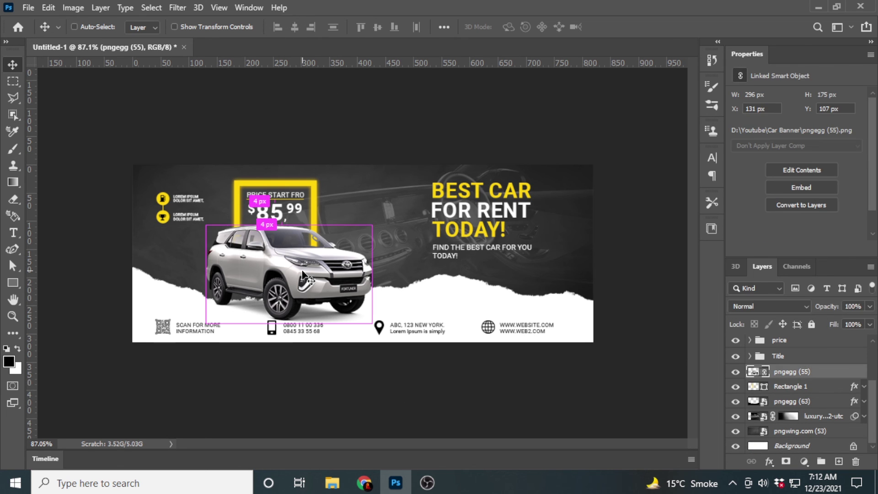
key("ctrl+t")
left_click_drag(391, 330, 372, 314)
left_click(625, 28)
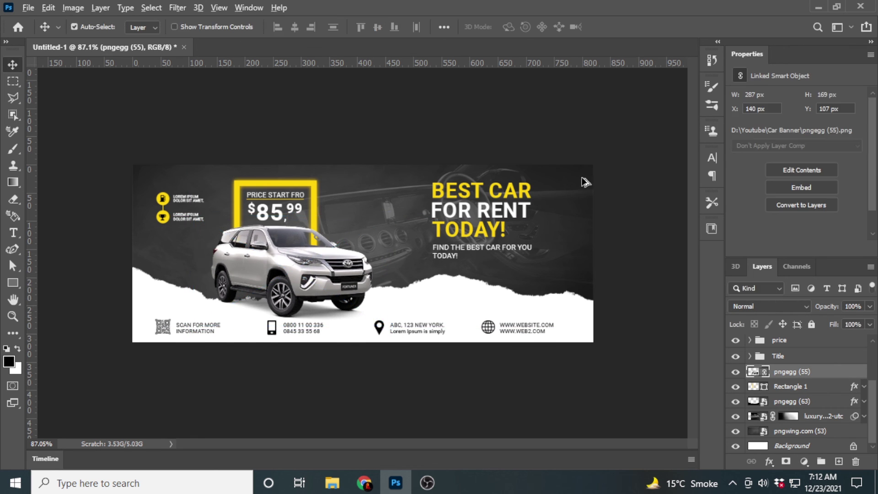
Shift the Title headline group slightly left and down and enlarge it to about 105%.
scroll(547, 239, "down", 2)
right_click(471, 197)
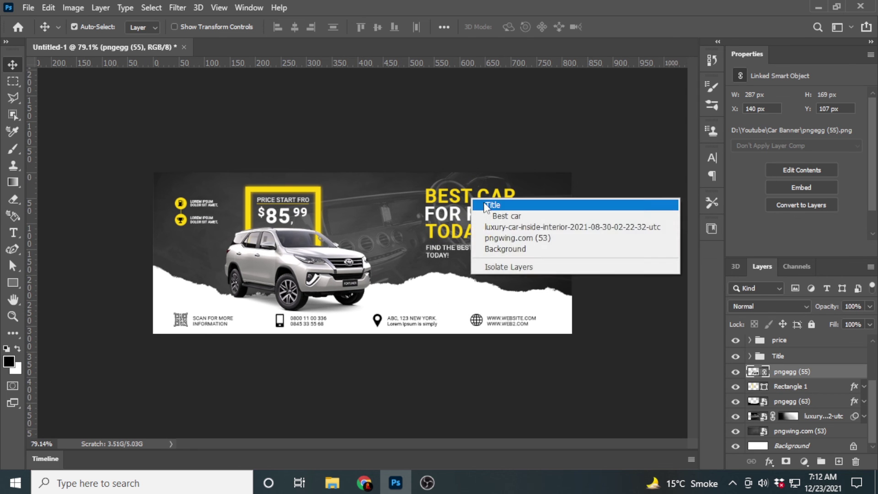
left_click(480, 201)
left_click_drag(480, 201, 477, 203)
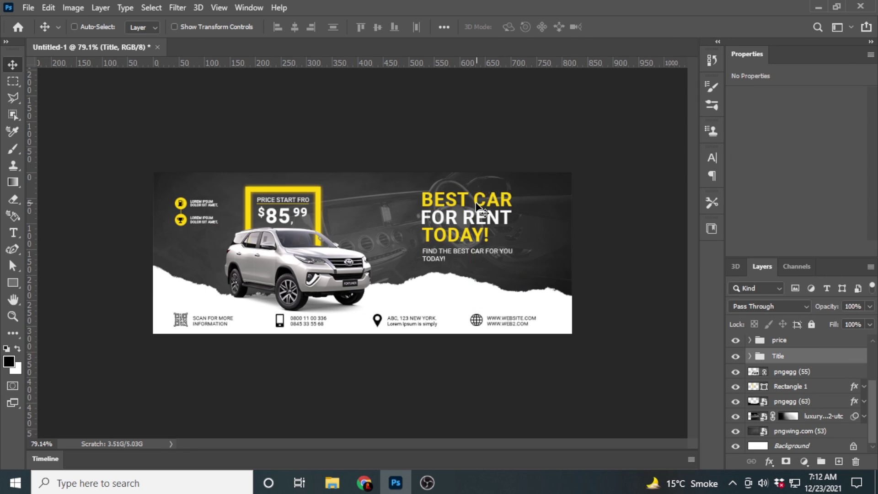
key("ctrl+t")
left_click_drag(524, 229, 526, 231)
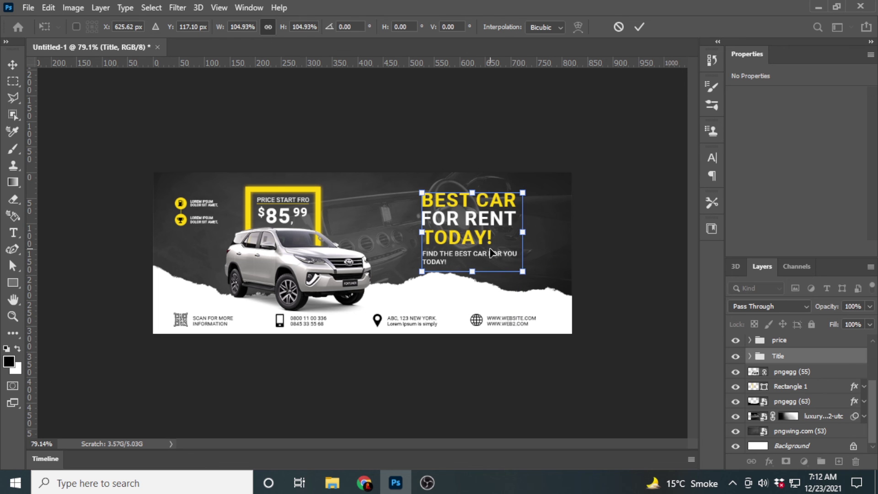
left_click_drag(490, 254, 485, 253)
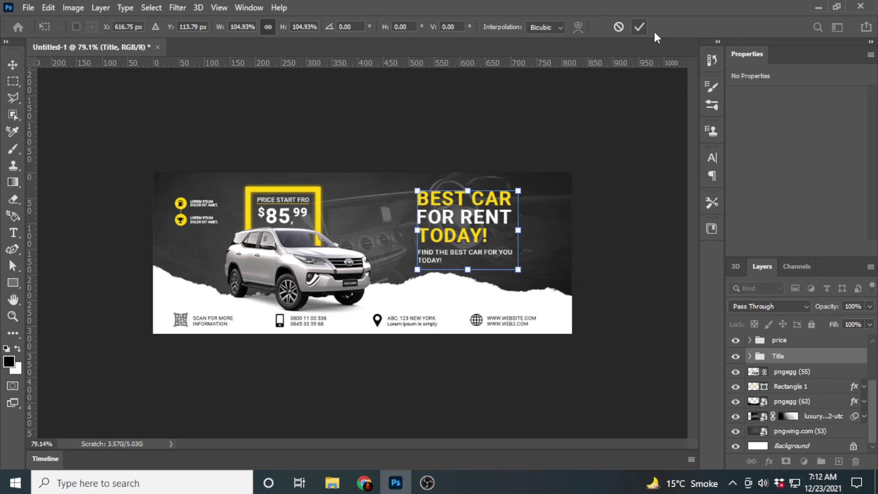
left_click(639, 27)
scroll(558, 256, "down", 3)
scroll(590, 276, "up", 3)
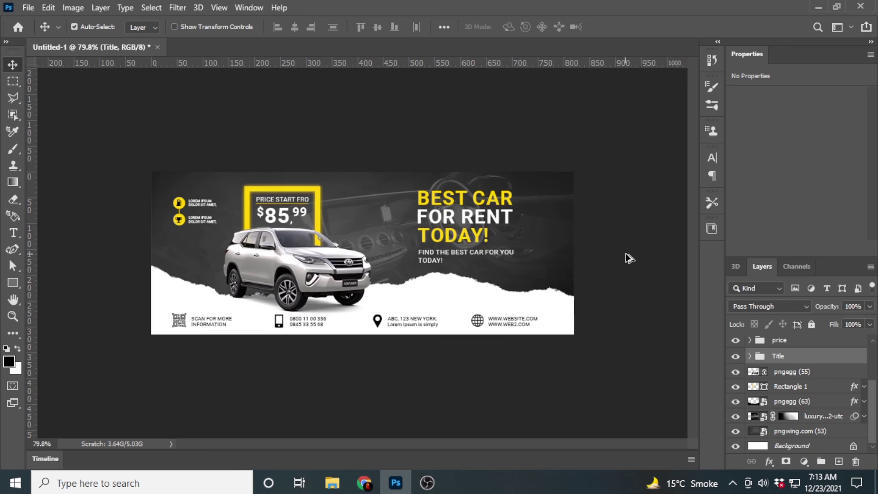